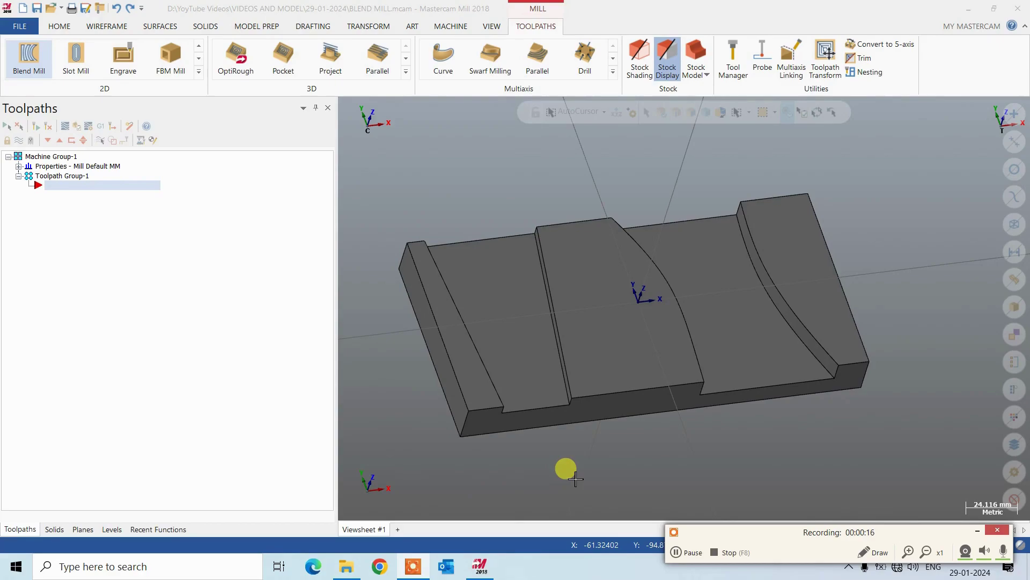
Step: Orbit the stepped block, then add level 3 and make it current
mouse_move(575, 479)
middle_mouse_down()
mouse_move(555, 294)
mouse_move(529, 306)
mouse_move(614, 366)
mouse_move(575, 333)
mouse_move(564, 301)
mouse_move(575, 313)
mouse_move(536, 362)
middle_mouse_up()
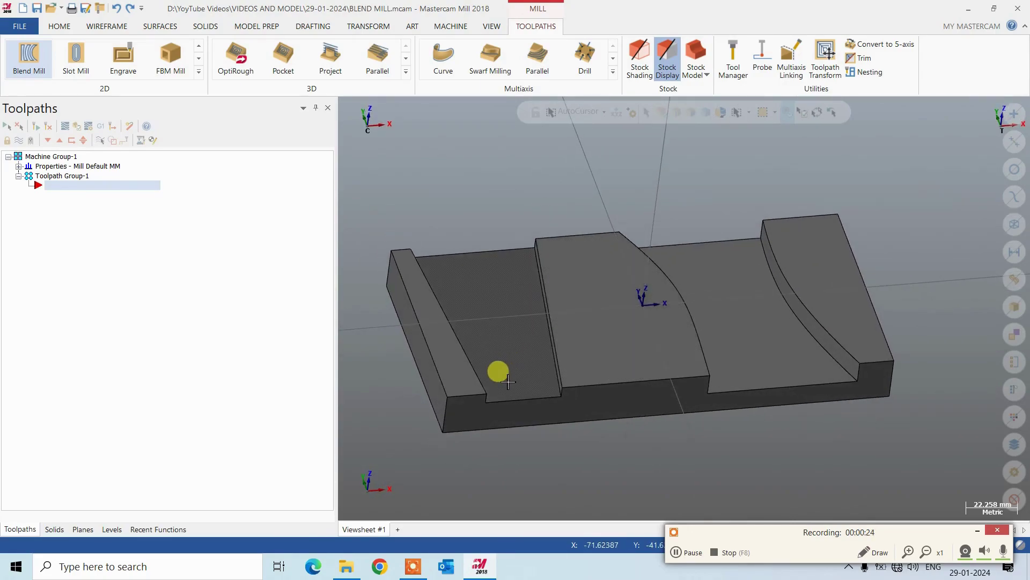
middle_click_drag(453, 435, 655, 470)
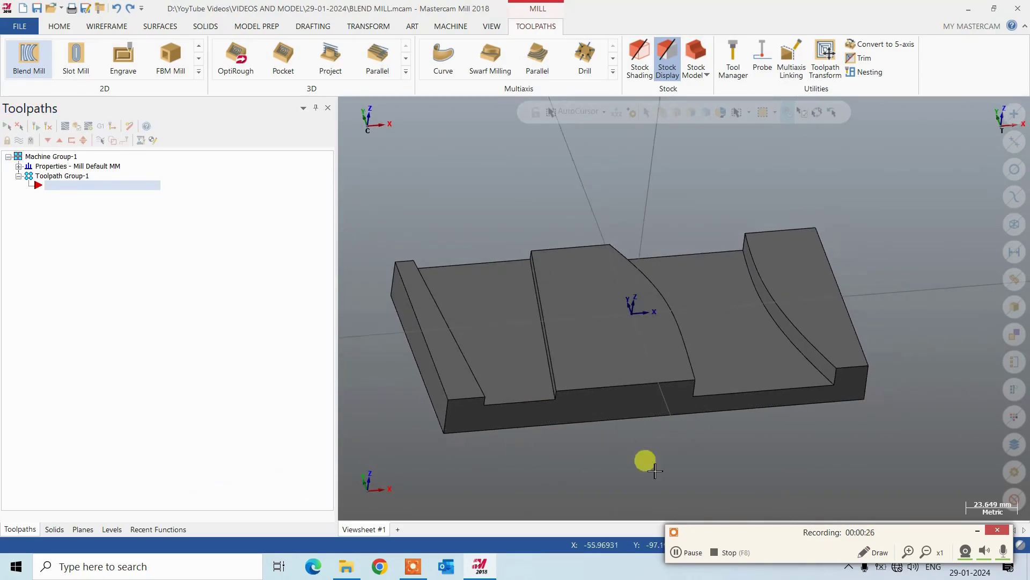
left_click_drag(839, 534, 857, 568)
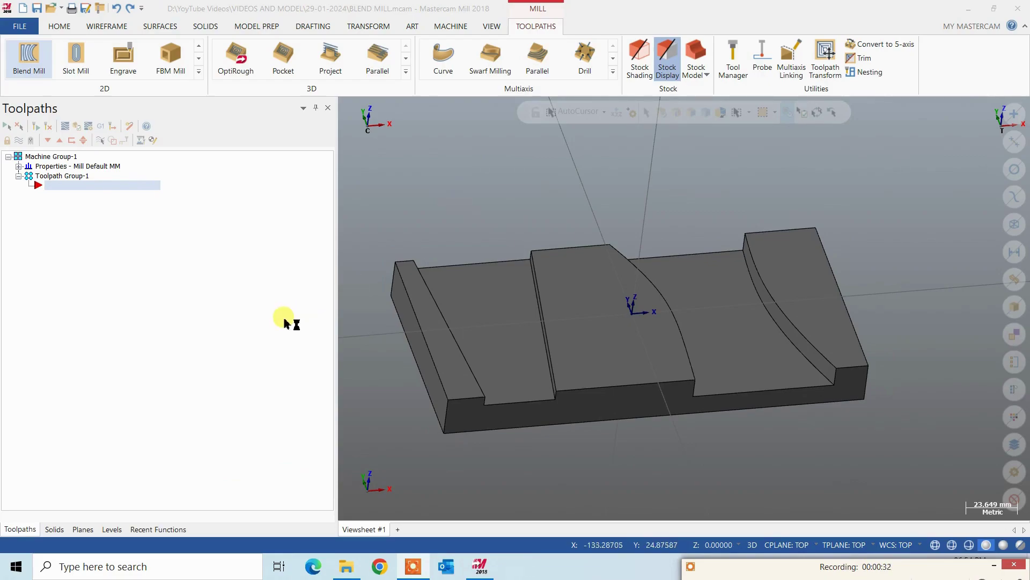
middle_click_drag(490, 320, 506, 301)
mouse_move(577, 299)
middle_mouse_down()
mouse_move(572, 322)
mouse_move(557, 287)
middle_mouse_up()
scroll(564, 322, "up", 2)
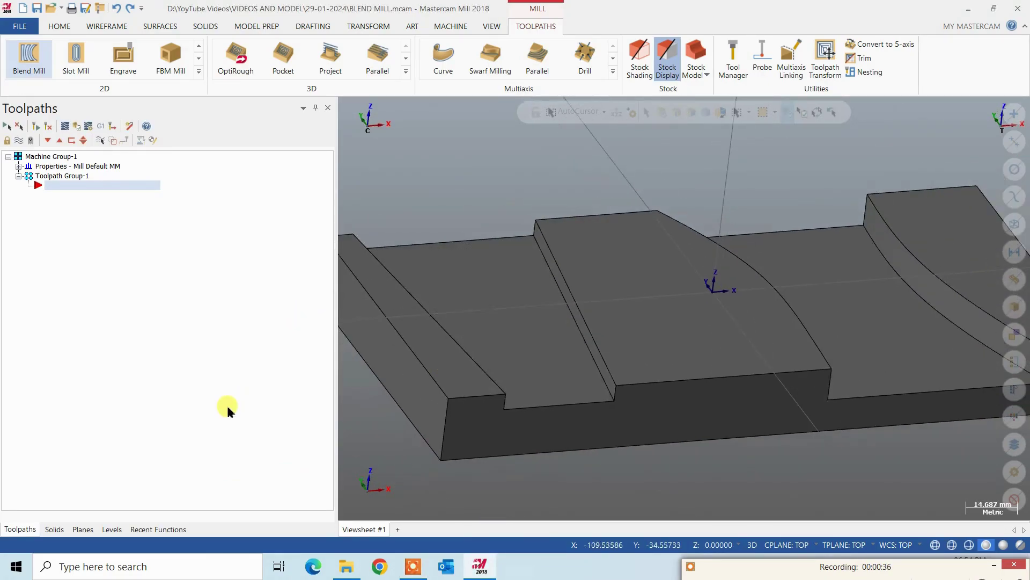
left_click(112, 529)
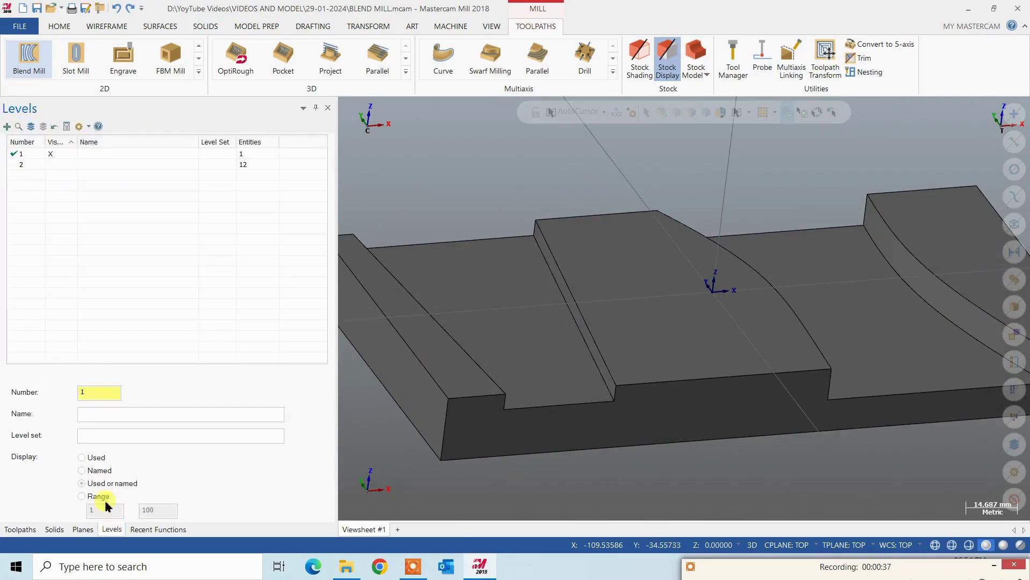
left_click(7, 126)
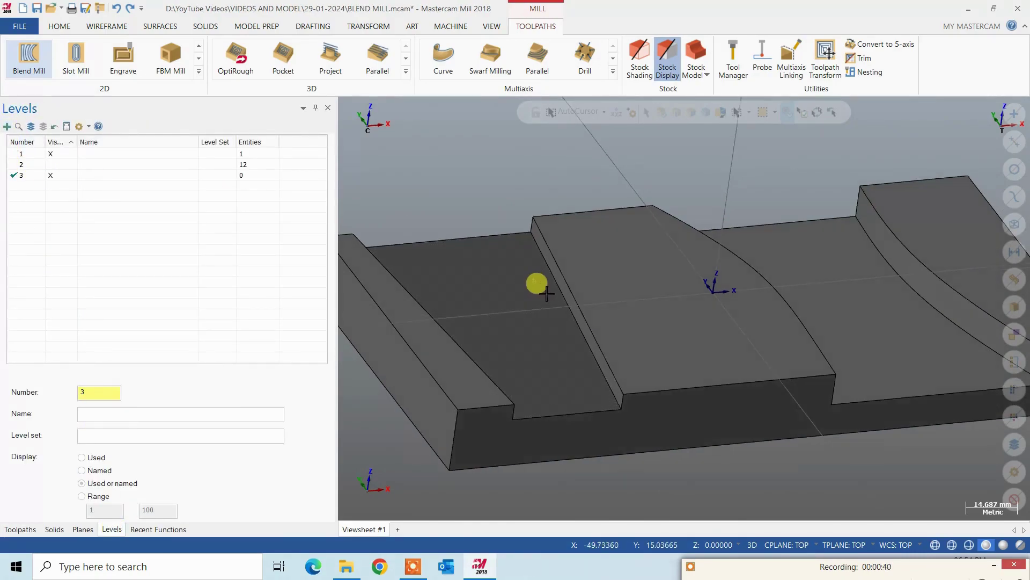
Step: Extract curves from four slot edges: straight, left, curved and right-hand curved
middle_click_drag(536, 282, 550, 340)
left_click(110, 26)
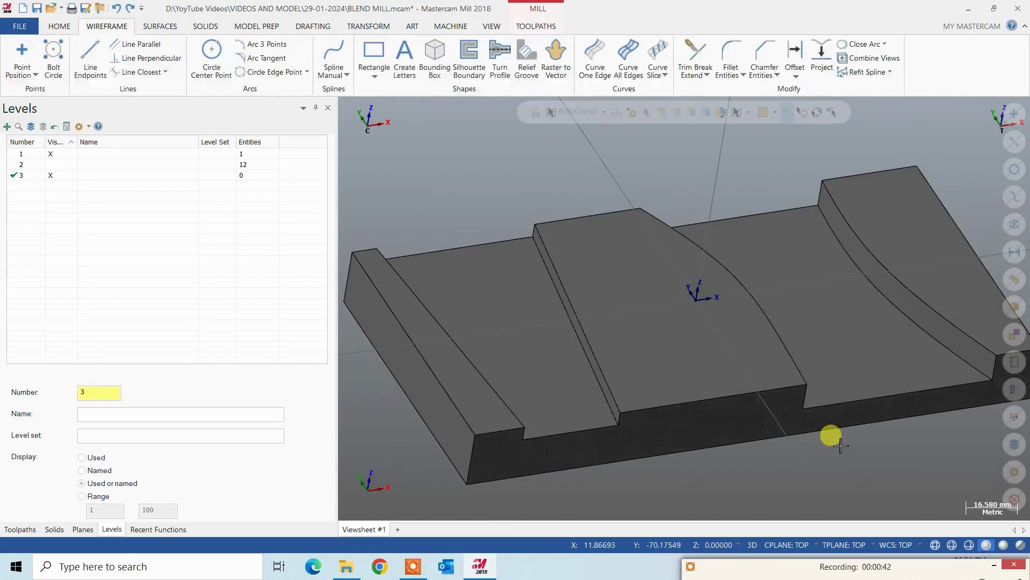
left_click(592, 61)
scroll(589, 338, "up", 1)
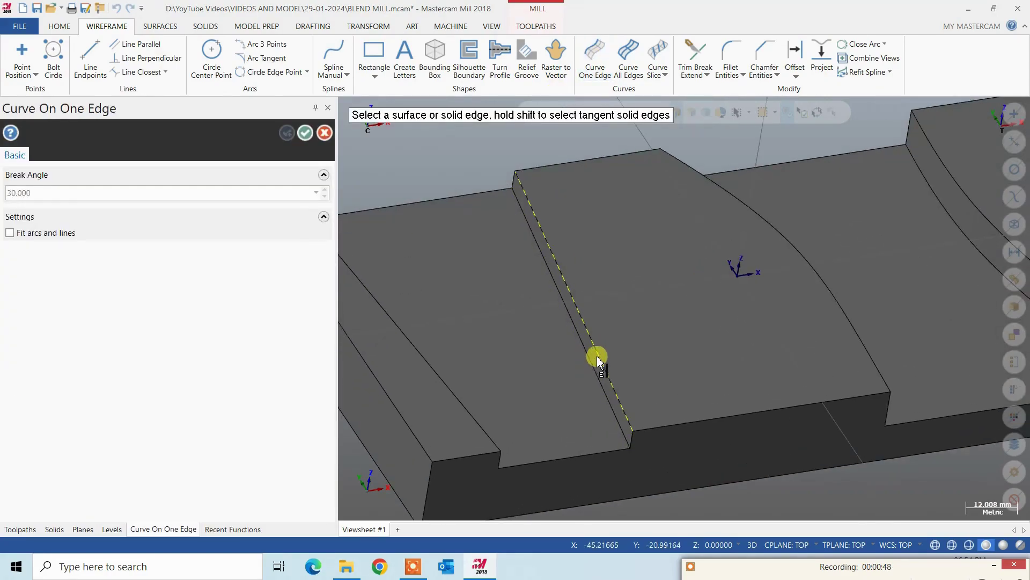
left_click(594, 357)
middle_click_drag(649, 339, 529, 352)
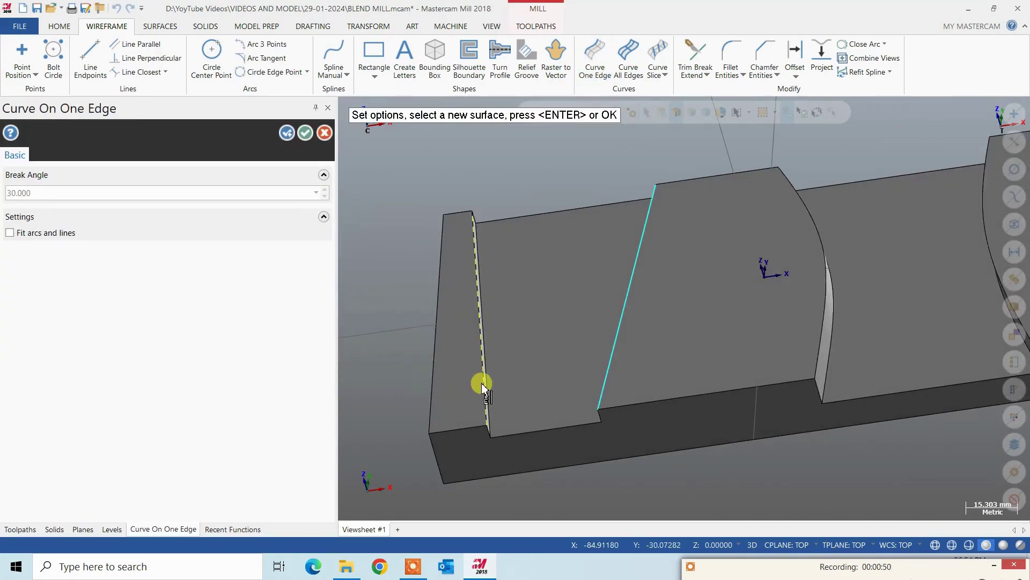
left_click(480, 379)
scroll(630, 322, "down", 1)
left_click(762, 316)
mouse_move(763, 317)
middle_mouse_down()
mouse_move(777, 299)
mouse_move(884, 290)
middle_mouse_up()
left_click(884, 287)
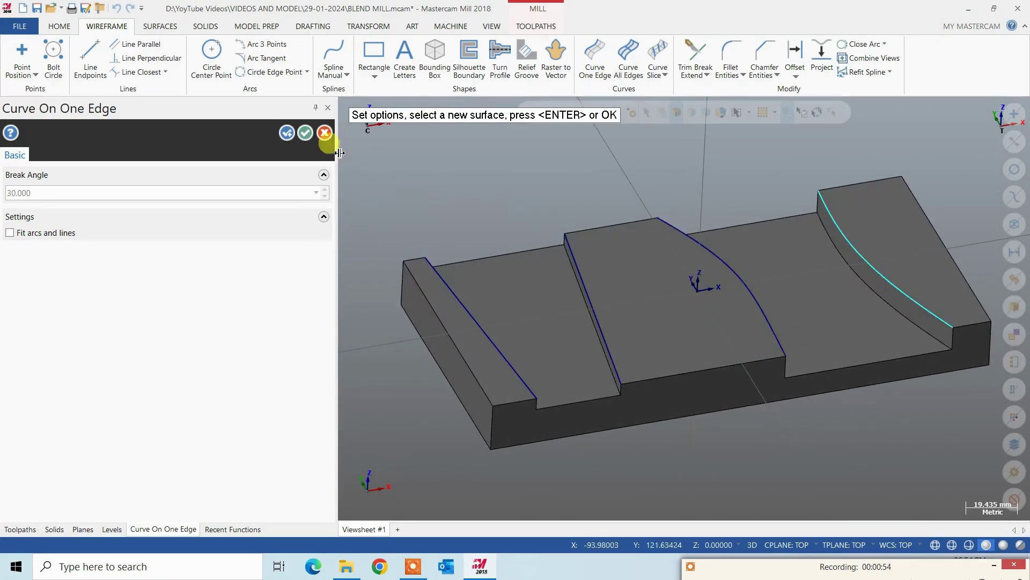
left_click(310, 140)
Step: In top view, dimension the straight slot horizontally at 33.85
right_click(511, 194)
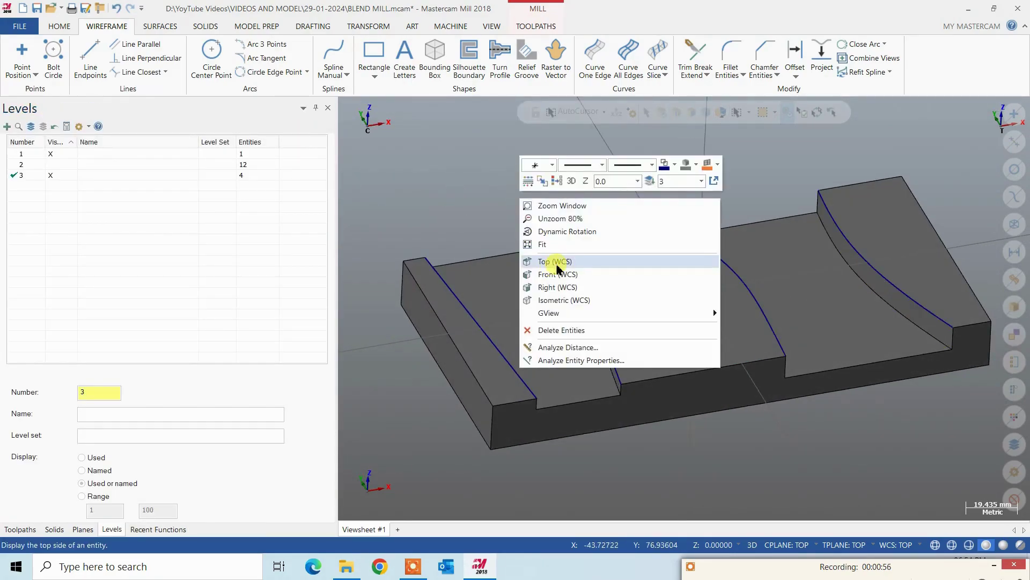
left_click(560, 263)
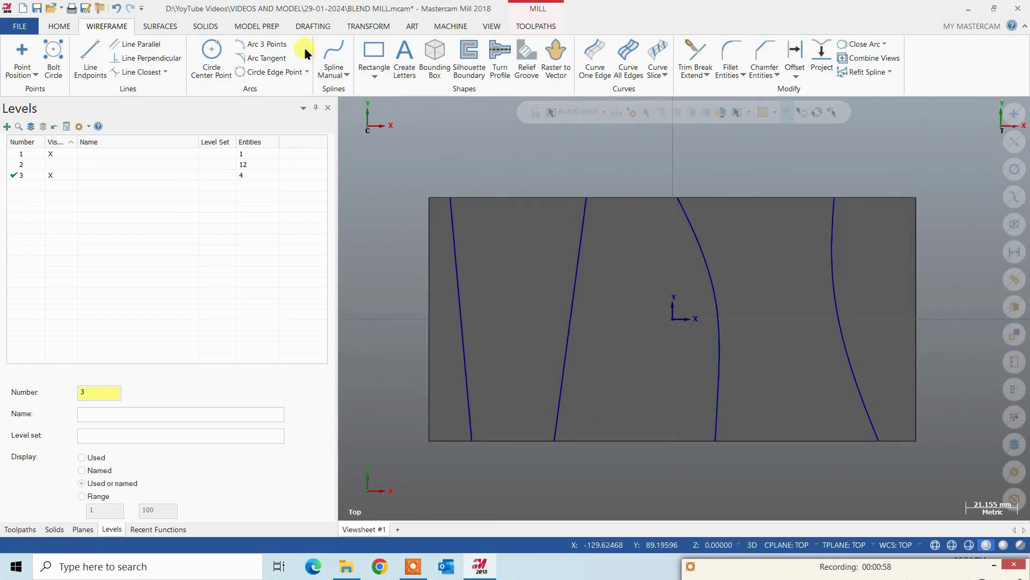
left_click(313, 27)
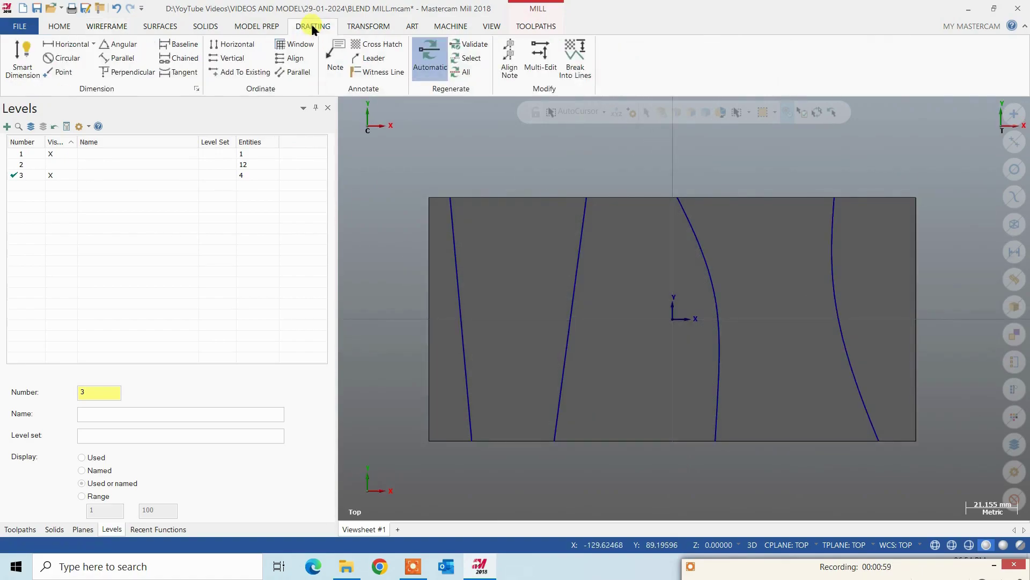
left_click(68, 44)
scroll(472, 441, "up", 1)
left_click(468, 434)
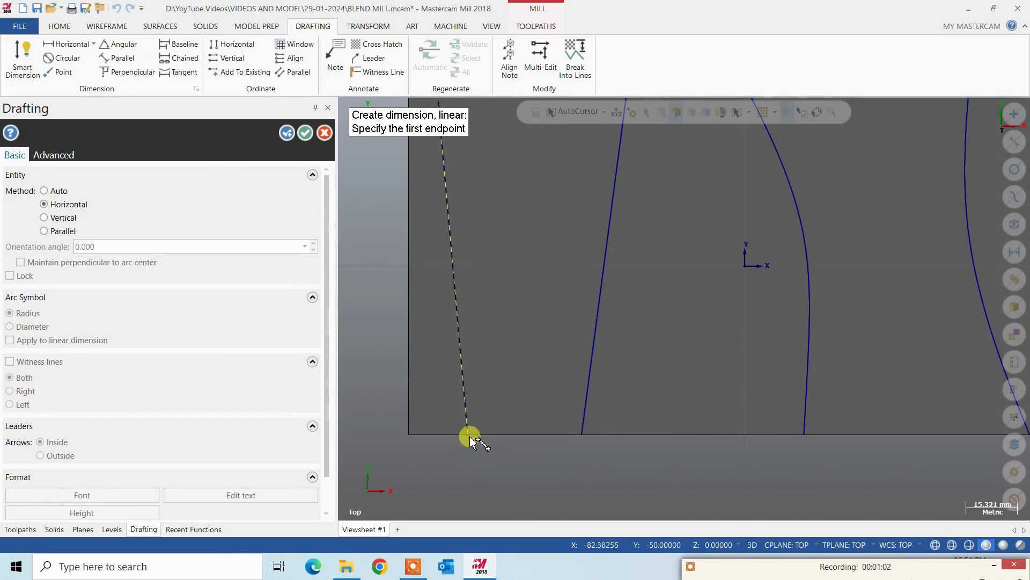
left_click(582, 435)
scroll(574, 393, "down", 1)
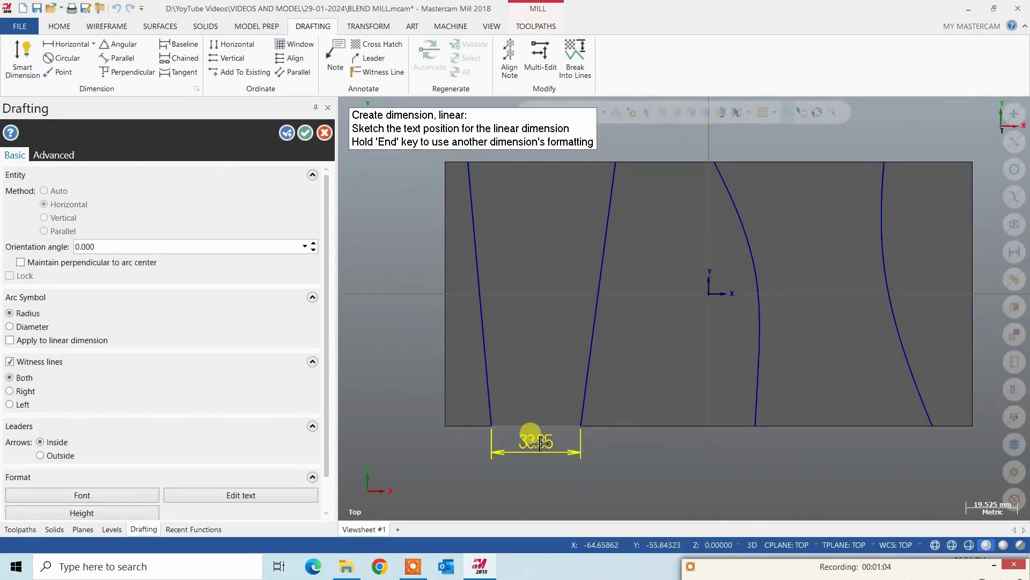
left_click(541, 453)
scroll(538, 445, "down", 1)
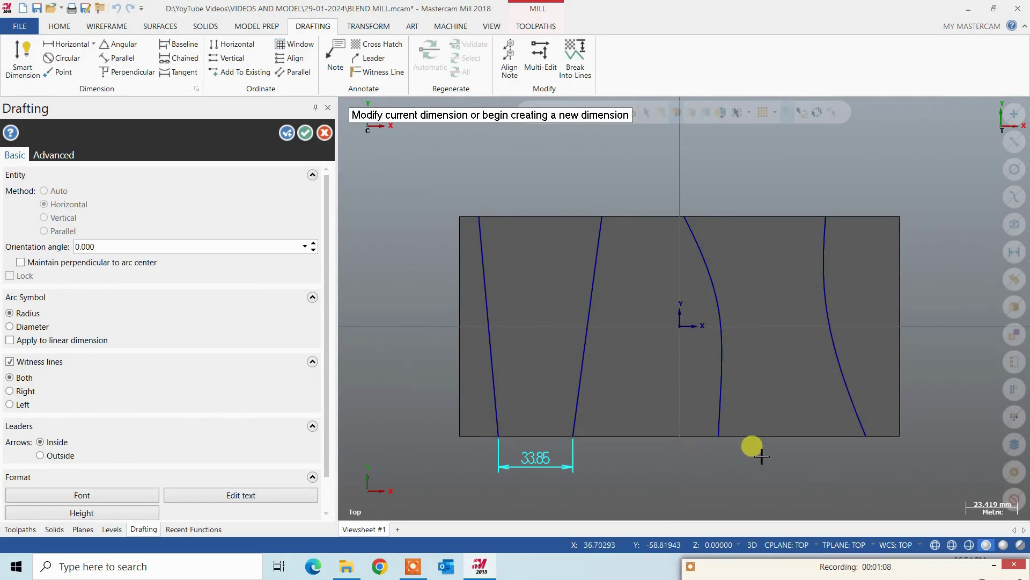
Step: Dimension the curved slot horizontally at 67.15 and return to the toolpath tree
left_click(719, 437)
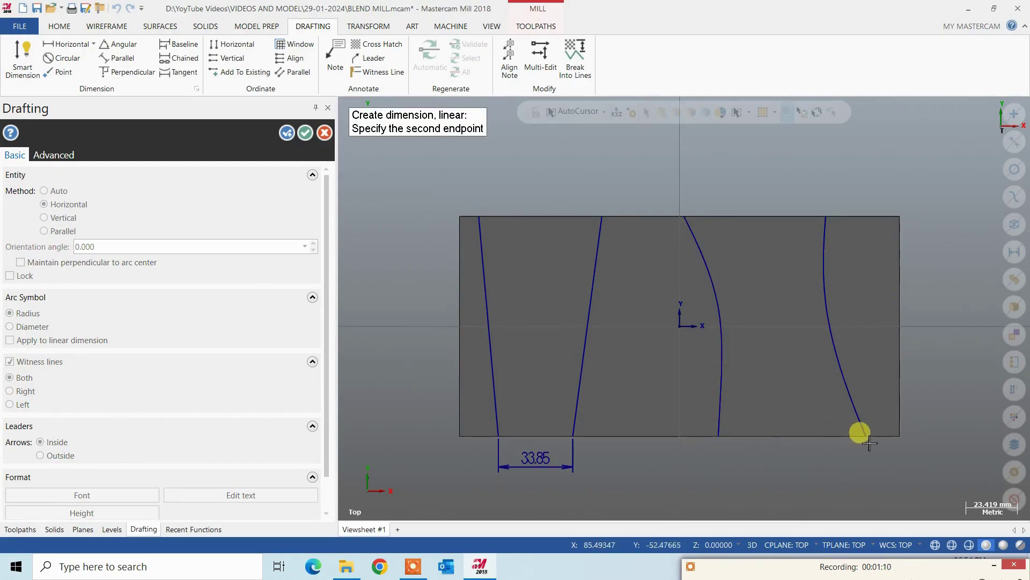
left_click(864, 435)
left_click(779, 465)
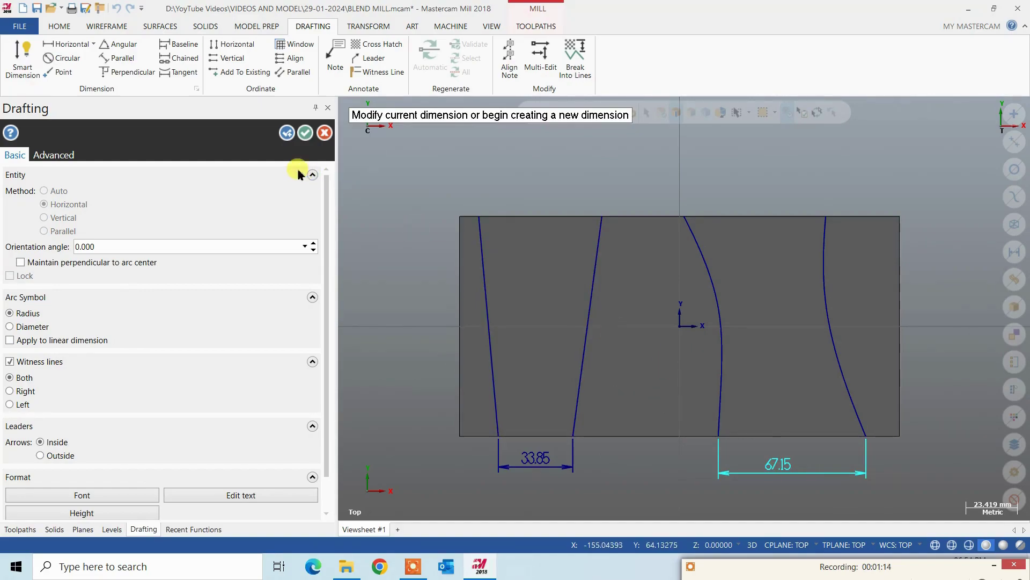
left_click(305, 132)
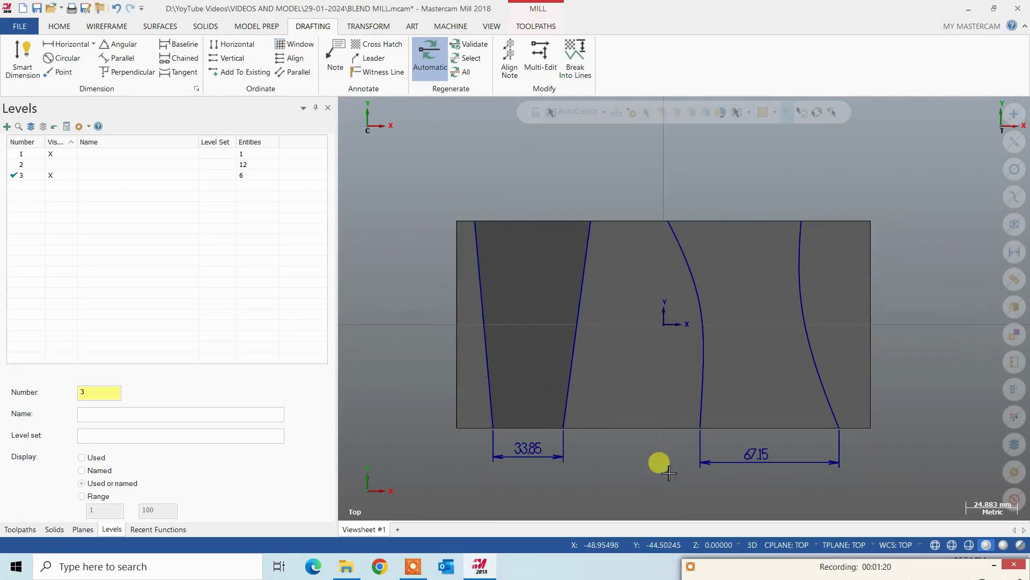
left_click(19, 530)
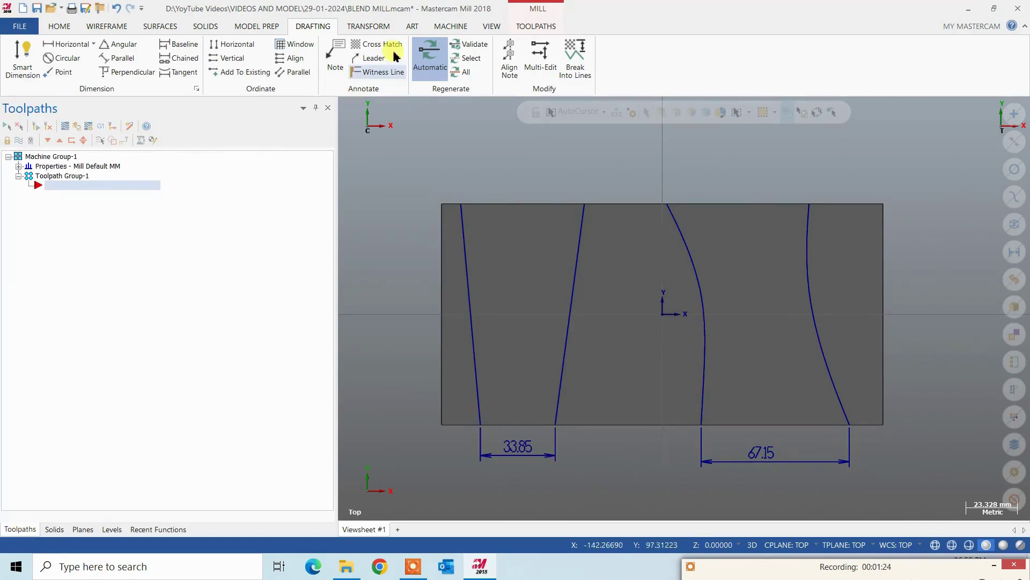
Step: Create a Blend Mill toolpath chained to the straight slot's right and left edges
left_click(533, 25)
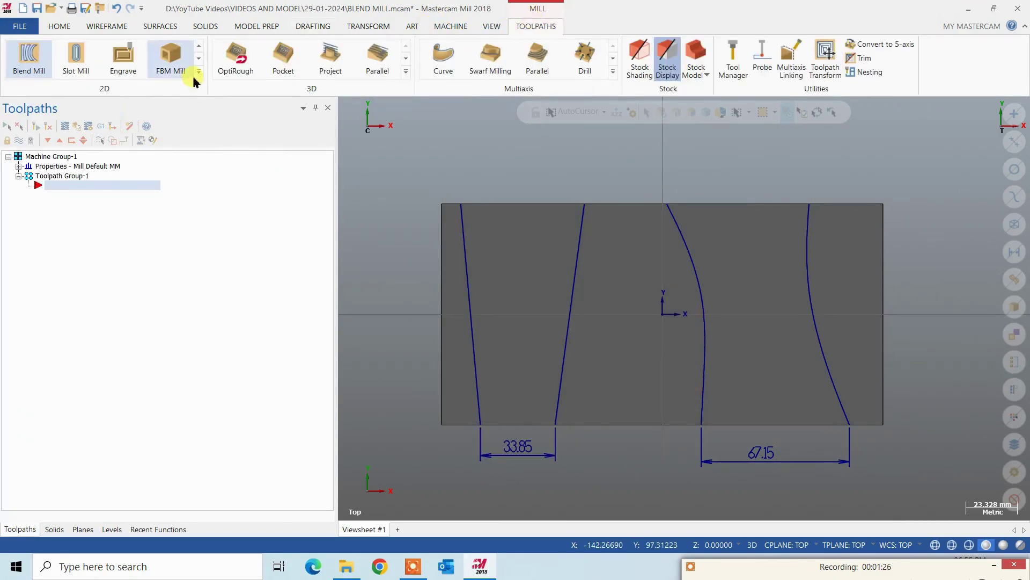
left_click(200, 76)
left_click(31, 148)
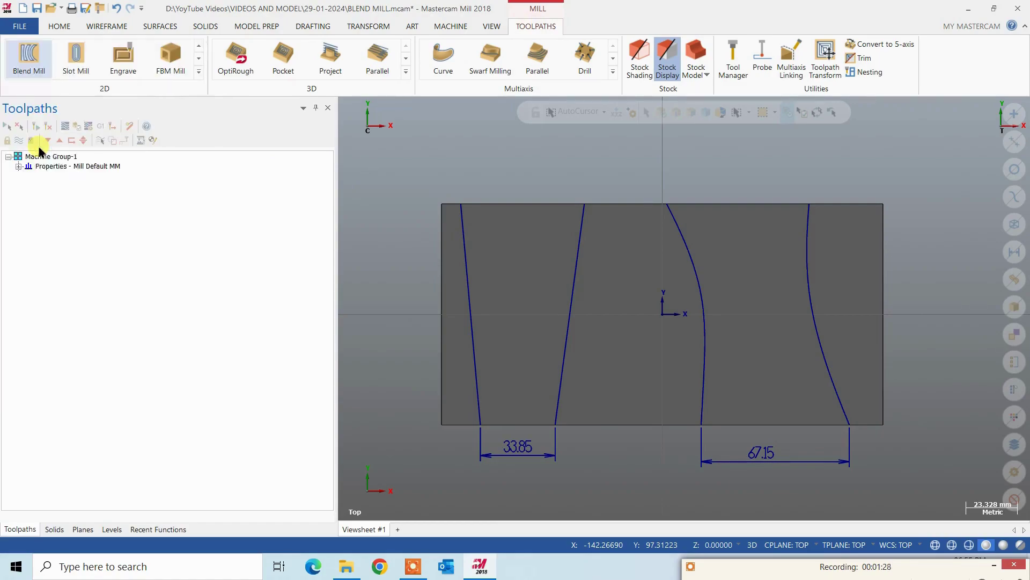
middle_click_drag(621, 368, 658, 333)
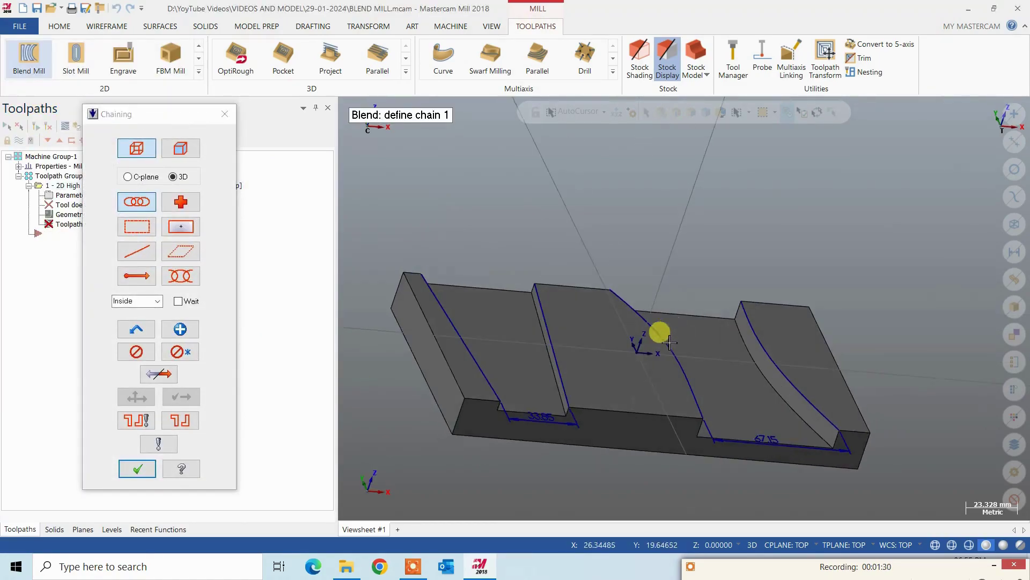
left_click(559, 387)
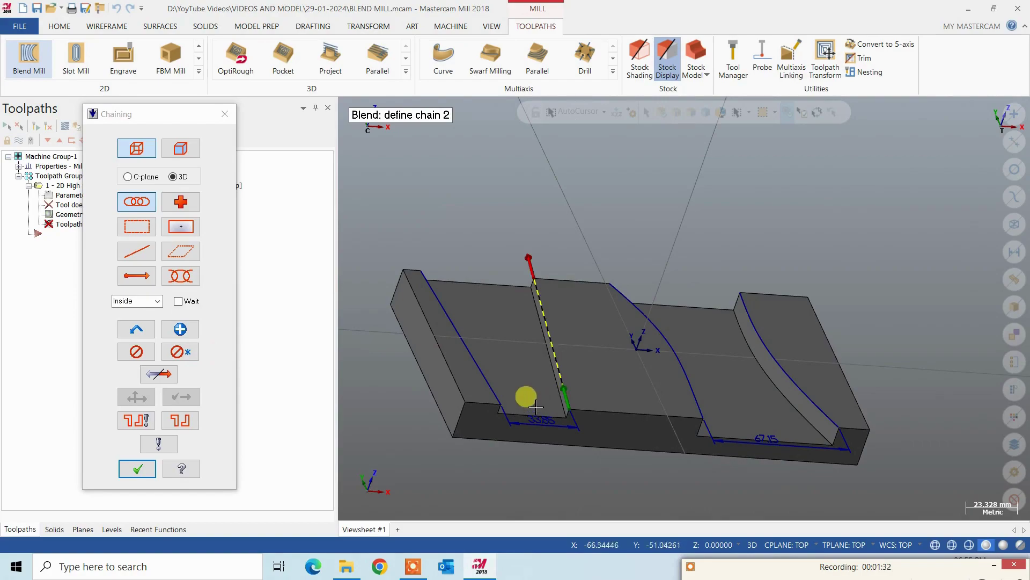
mouse_move(525, 395)
middle_mouse_down()
mouse_move(485, 397)
mouse_move(472, 334)
middle_mouse_up()
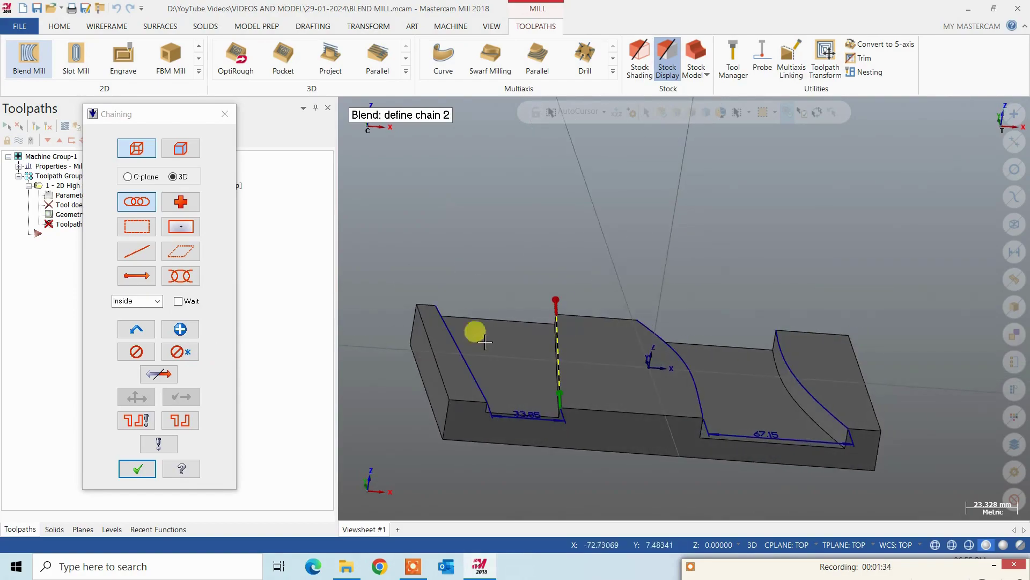
left_click(468, 377)
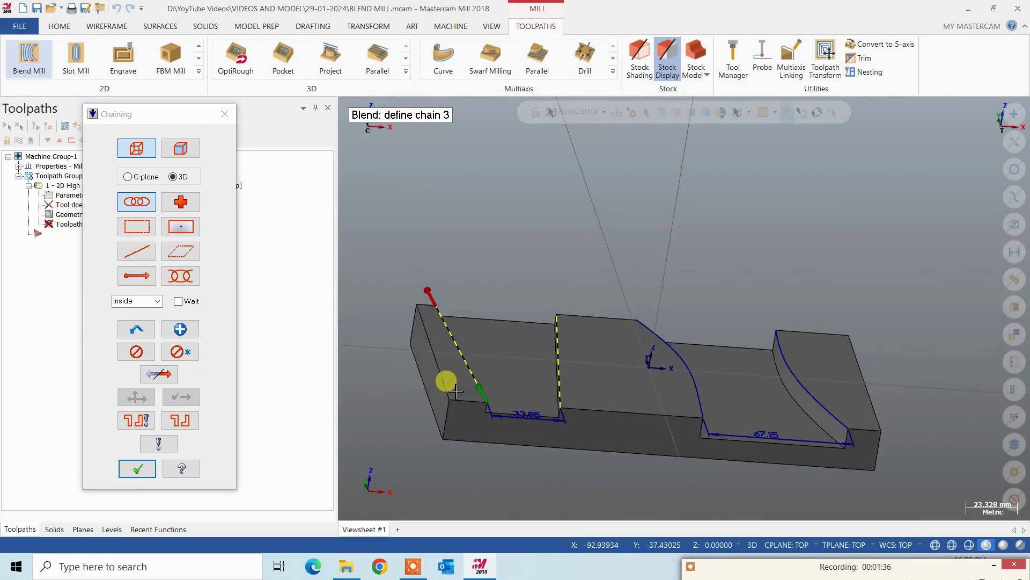
left_click(137, 468)
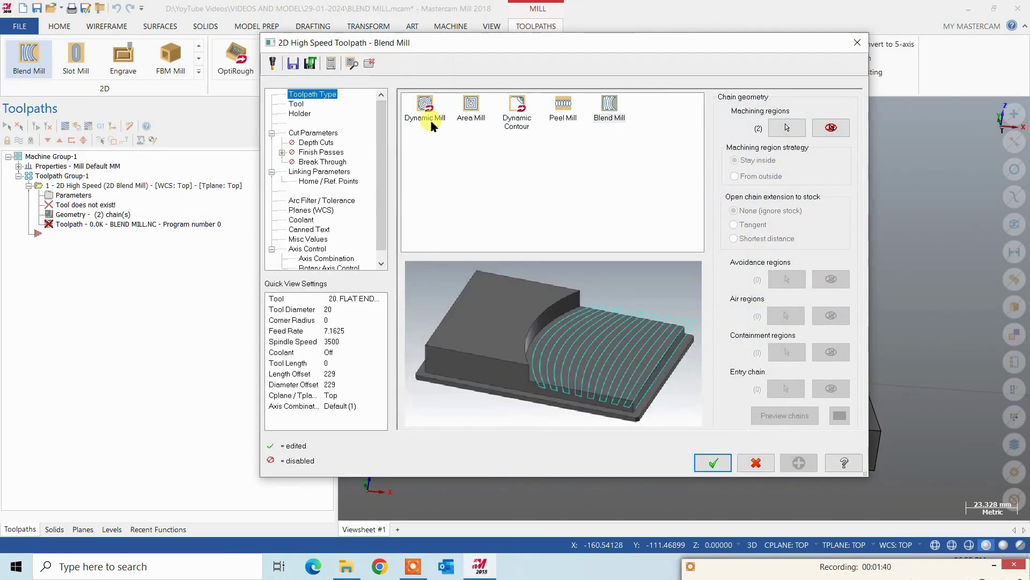
Step: Define a new 12 mm flat endmill: shoulder length 25, spindle speed 2500, feed per tooth 0.15
left_click(294, 104)
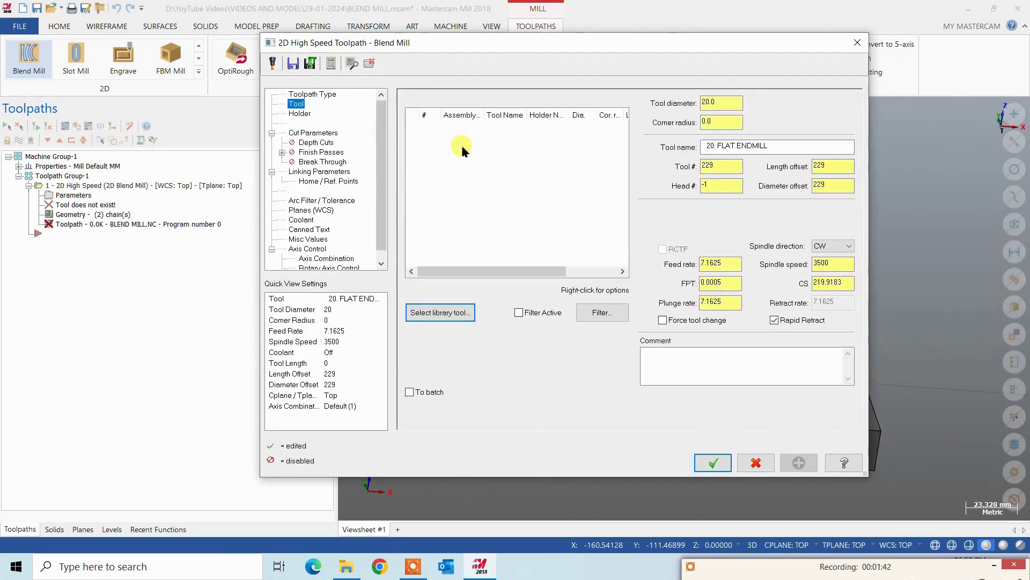
right_click(481, 159)
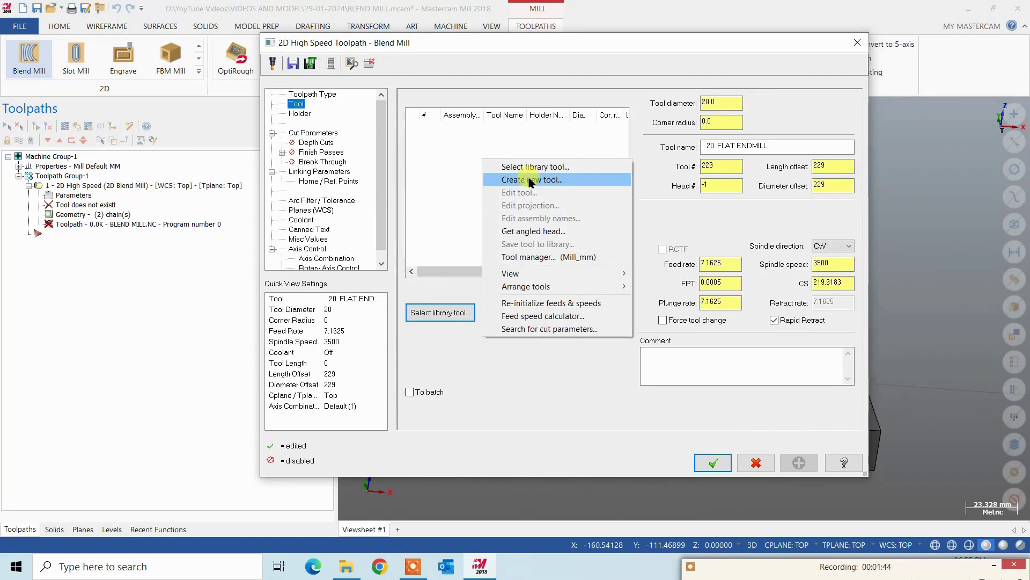
left_click(530, 181)
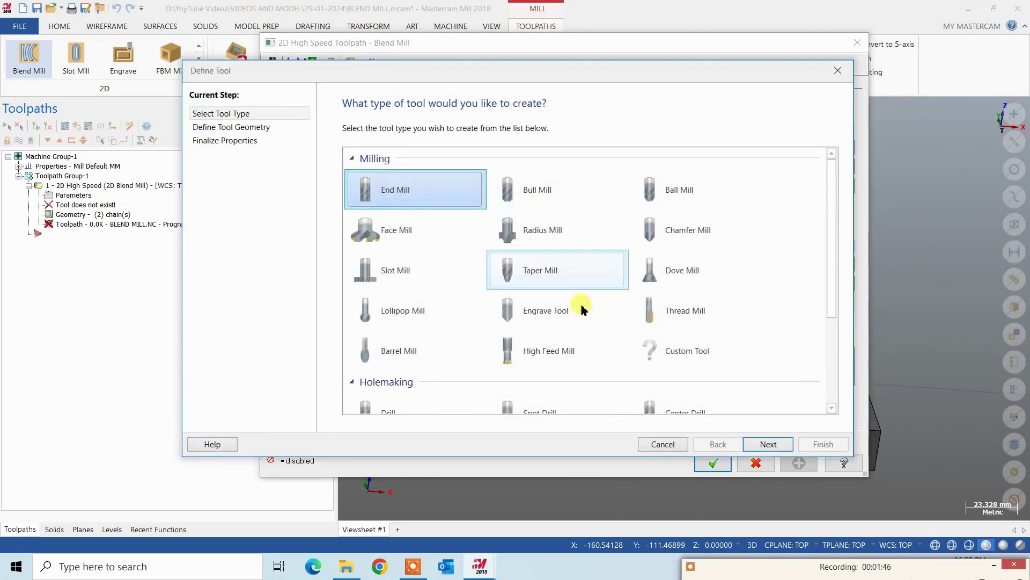
left_click(751, 445)
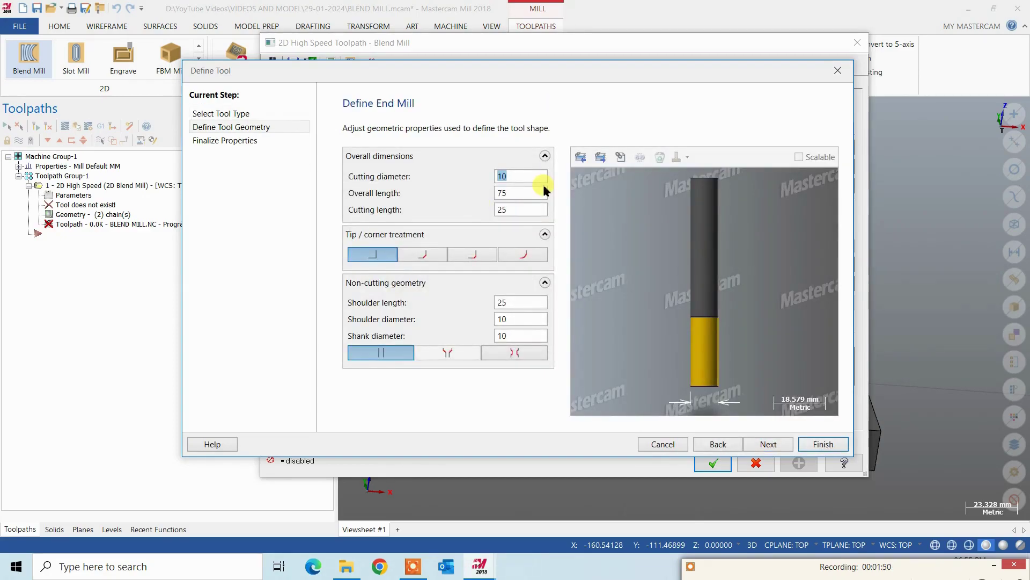
type("12")
left_click(528, 300)
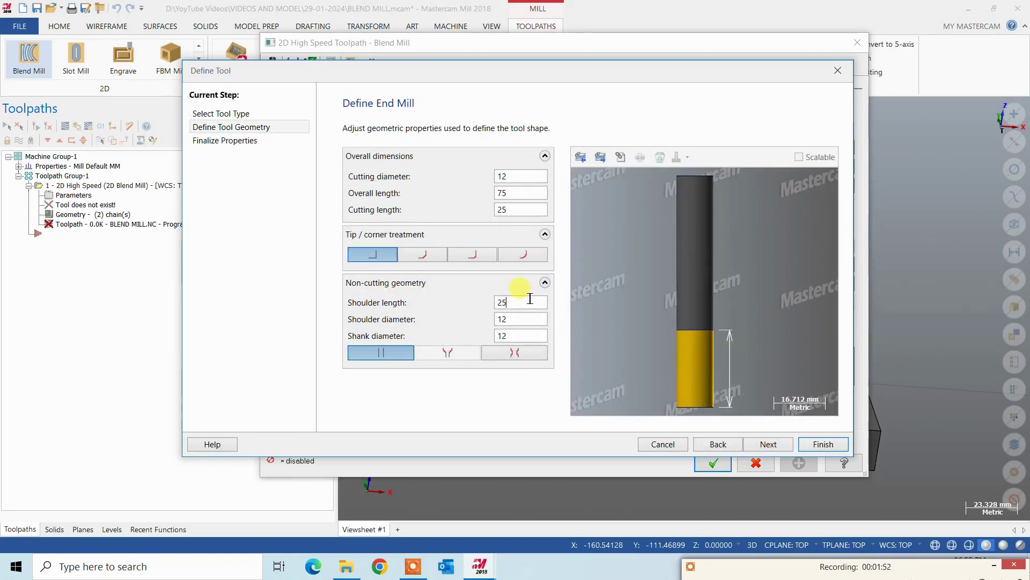
left_click(770, 446)
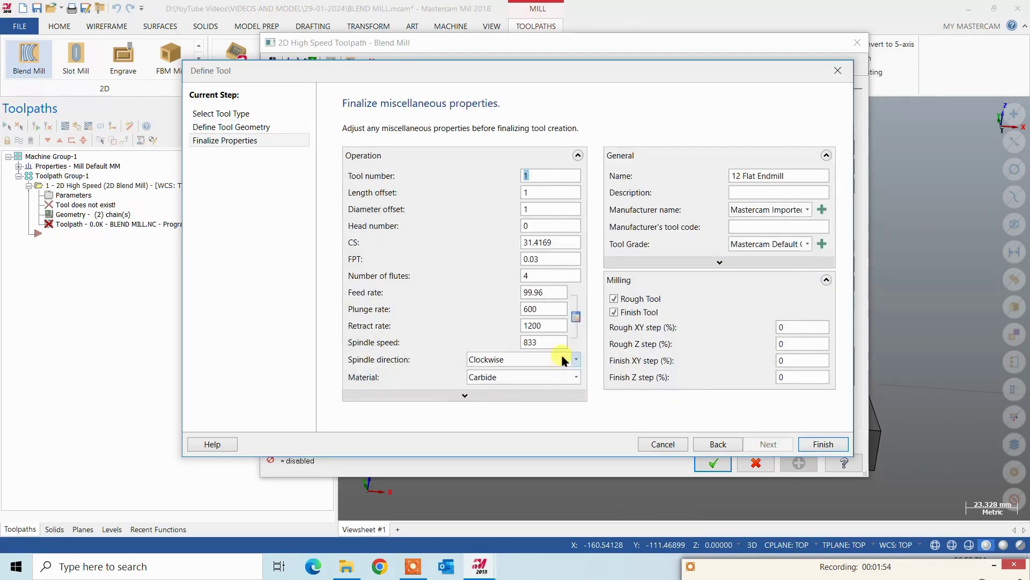
left_click(540, 343)
type("2500")
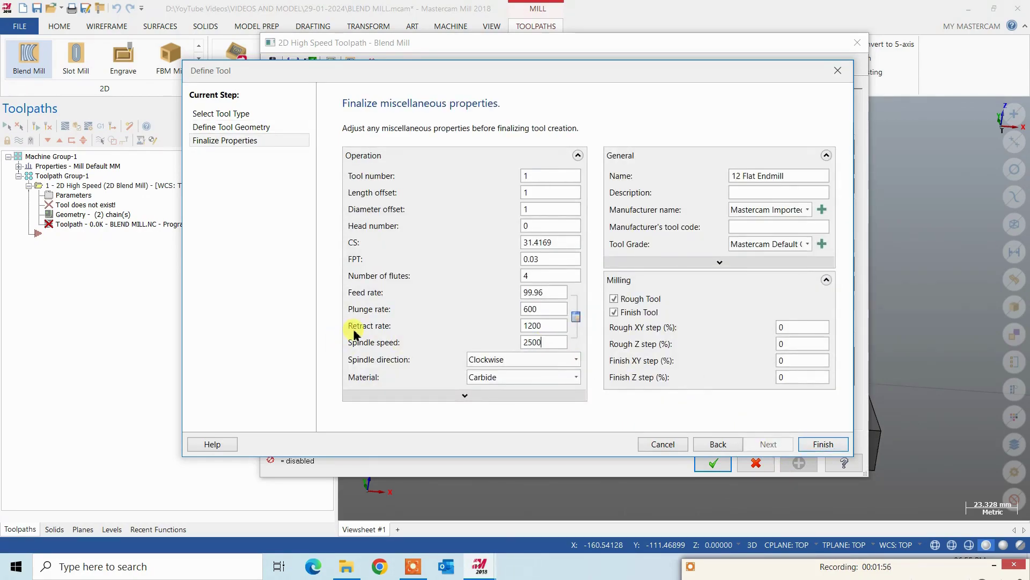
left_click(542, 259)
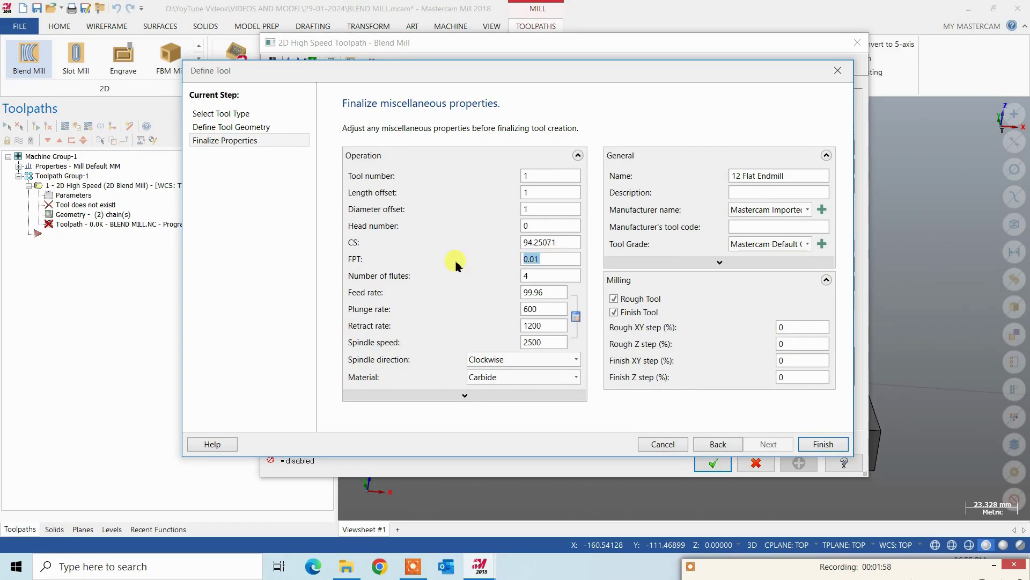
type("0.15")
left_click(823, 444)
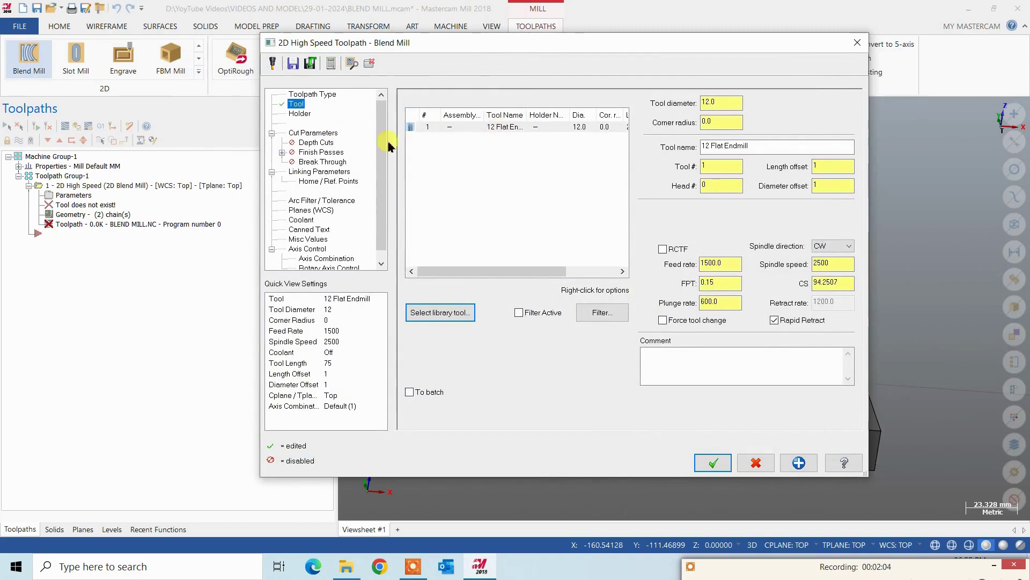
Step: Set Zigzag cutting, 70% max stepover, 0.3 wall stock and 0.15 floor stock
left_click(314, 132)
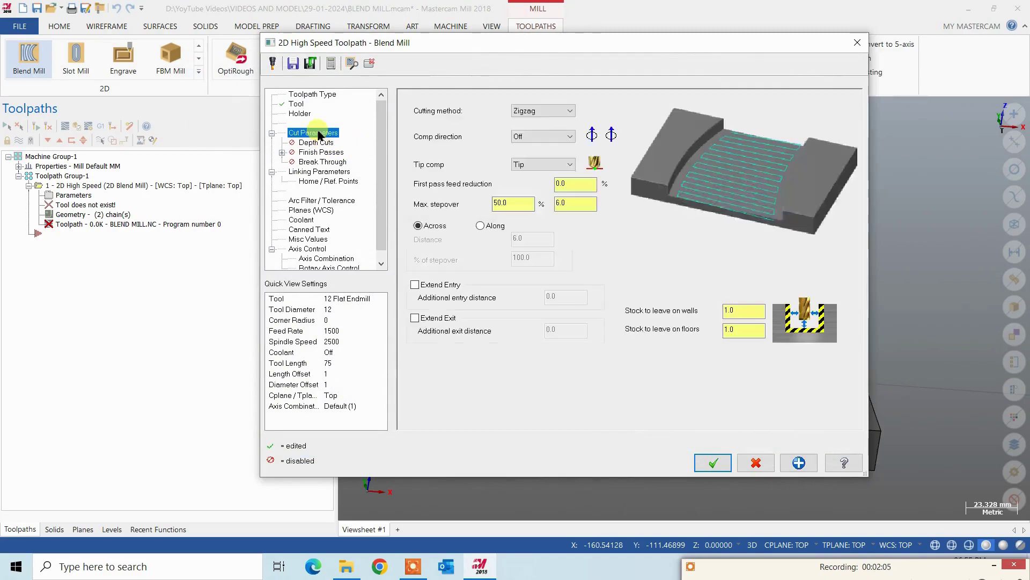
left_click(538, 112)
left_click(546, 113)
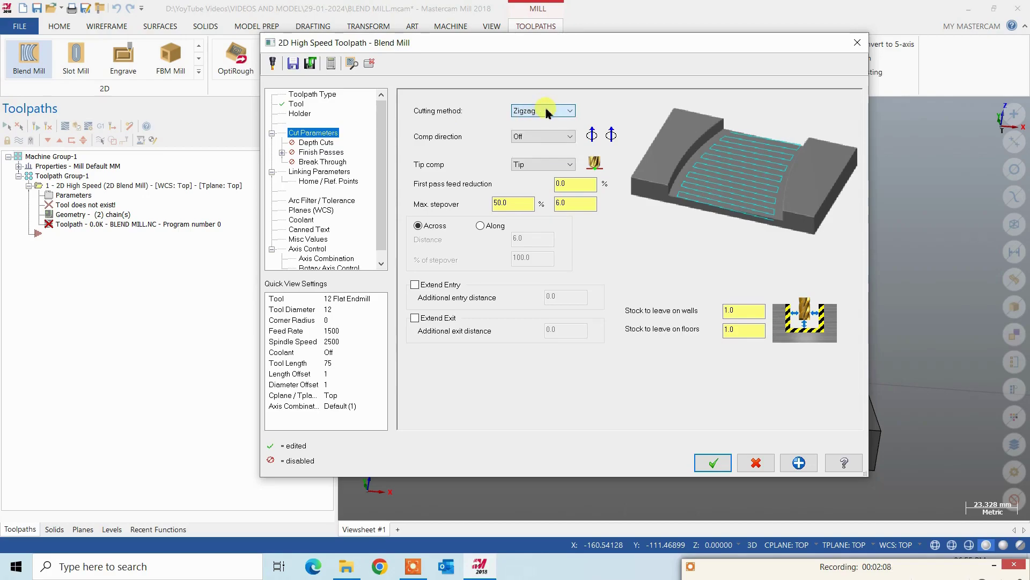
left_click(525, 202)
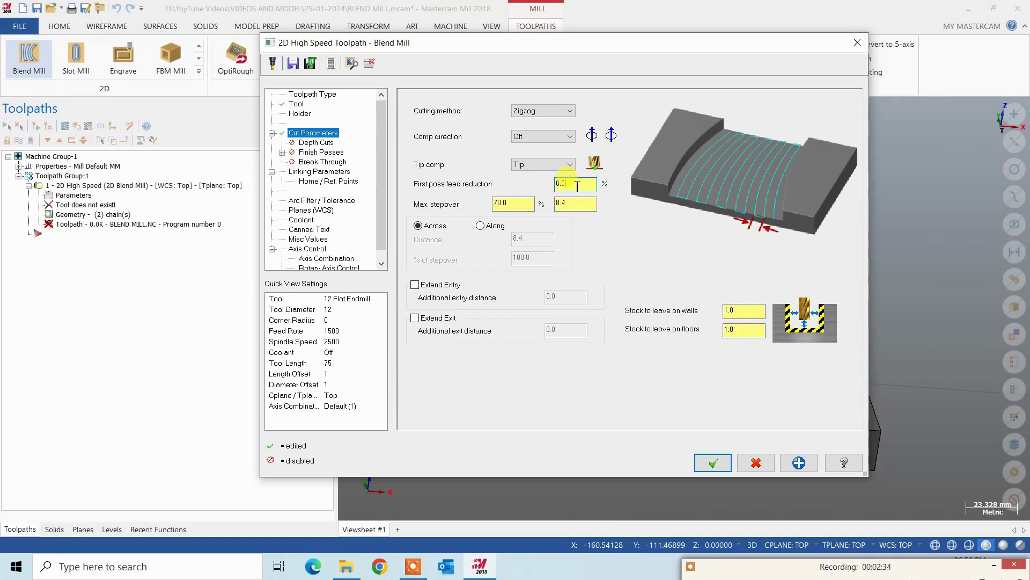
key("ctrl+a")
left_click(763, 336)
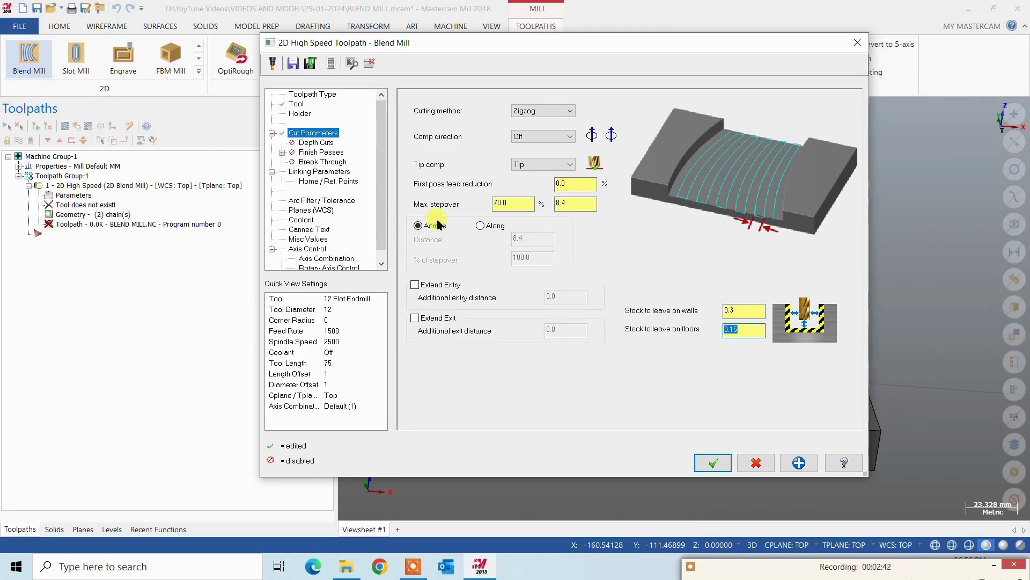
Step: Enable depth cuts for the Blend Mill toolpath
left_click(309, 143)
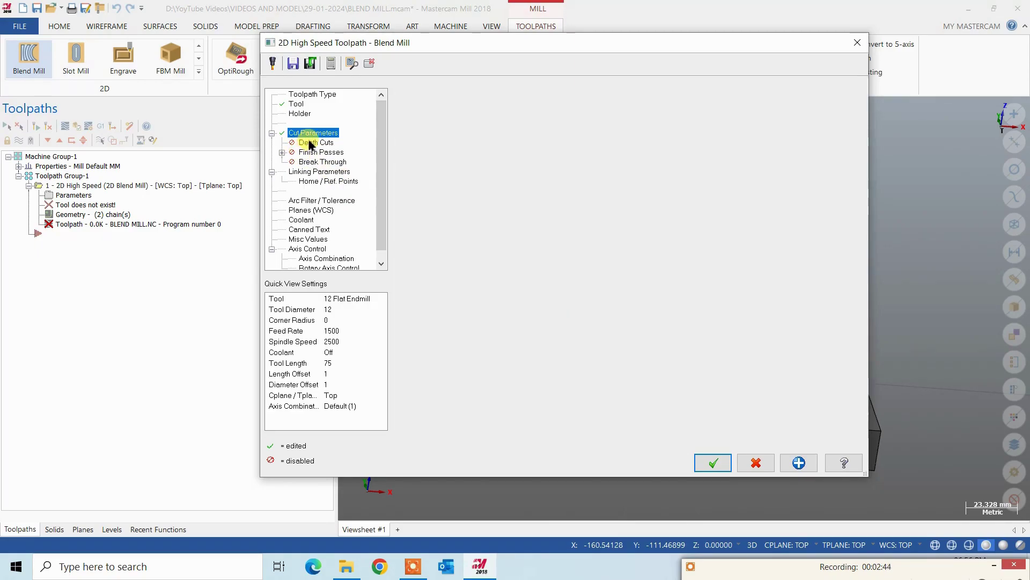
left_click(314, 133)
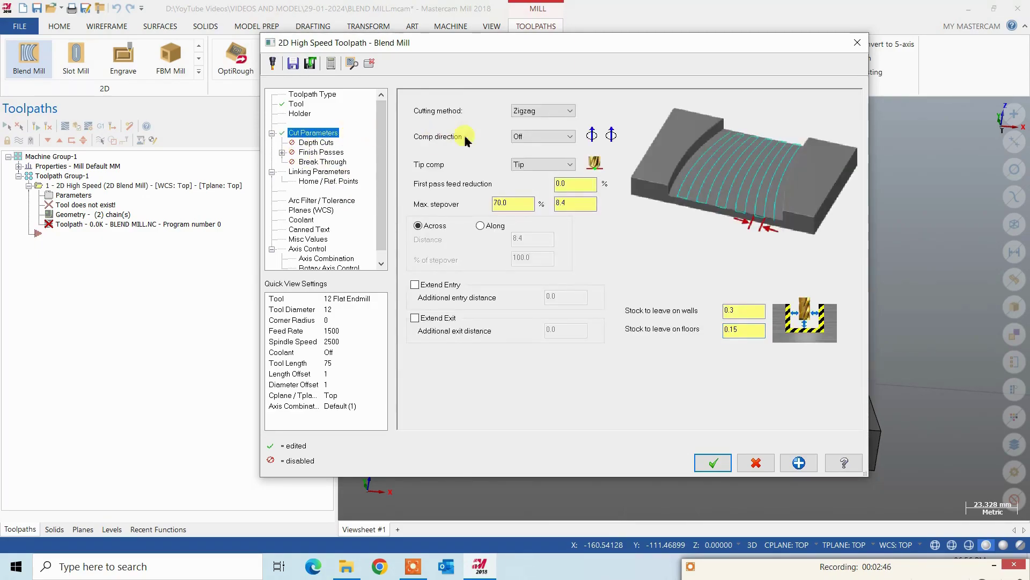
left_click(316, 143)
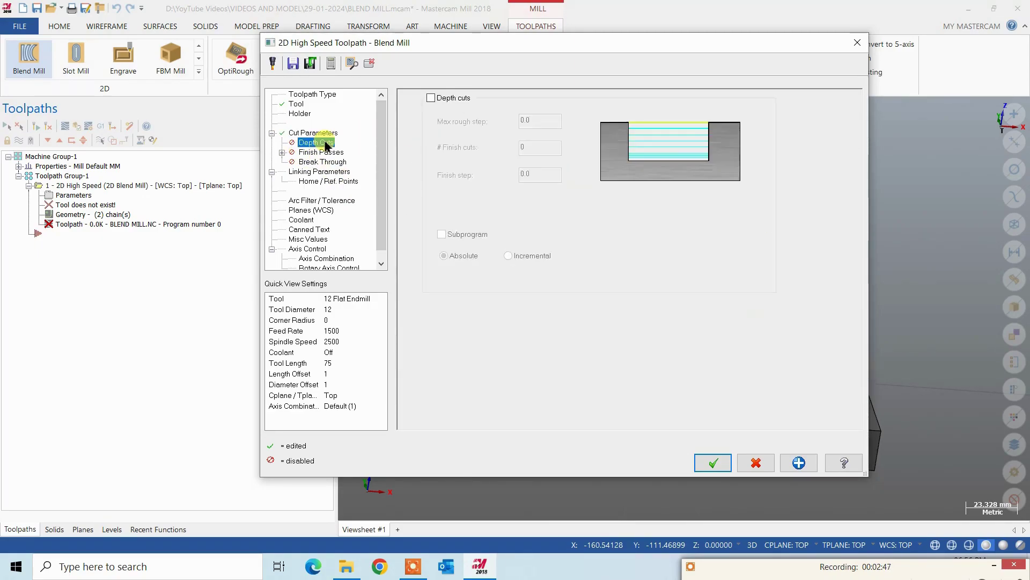
left_click(449, 99)
Step: Set max rough step 0.5 and pick the slot floor for a -5.0 cut depth
key("BackSpace")
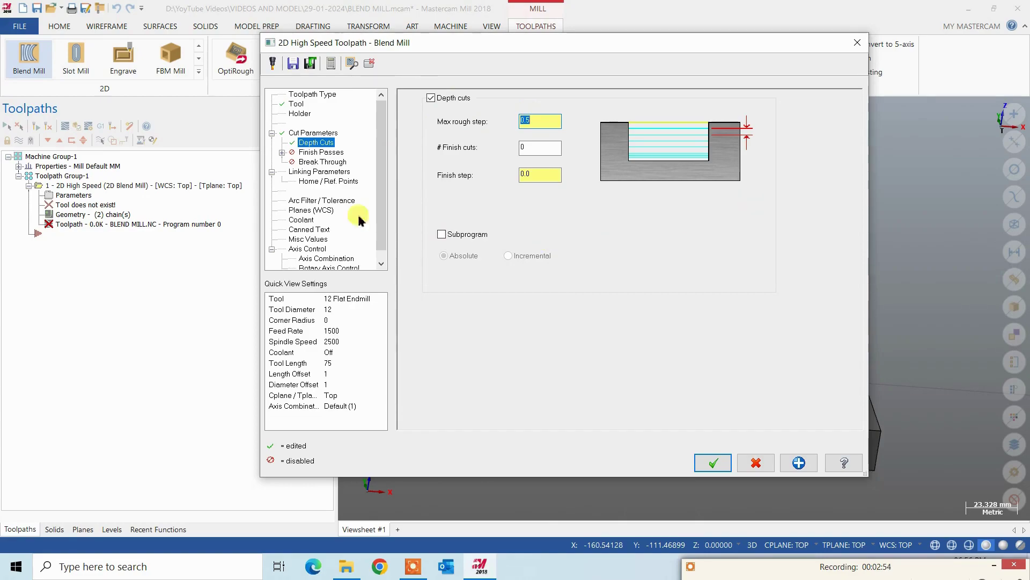
left_click(320, 153)
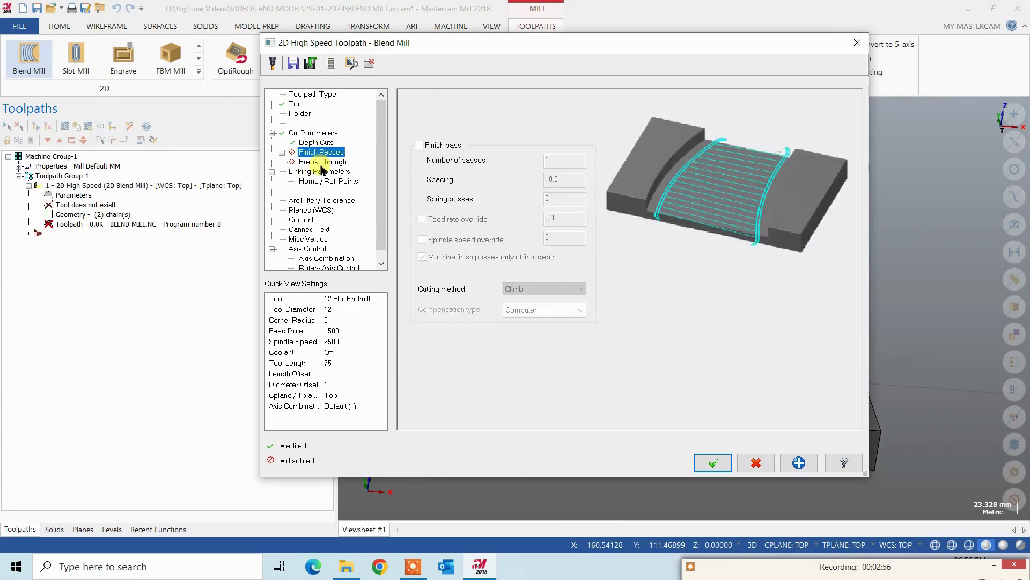
left_click(319, 171)
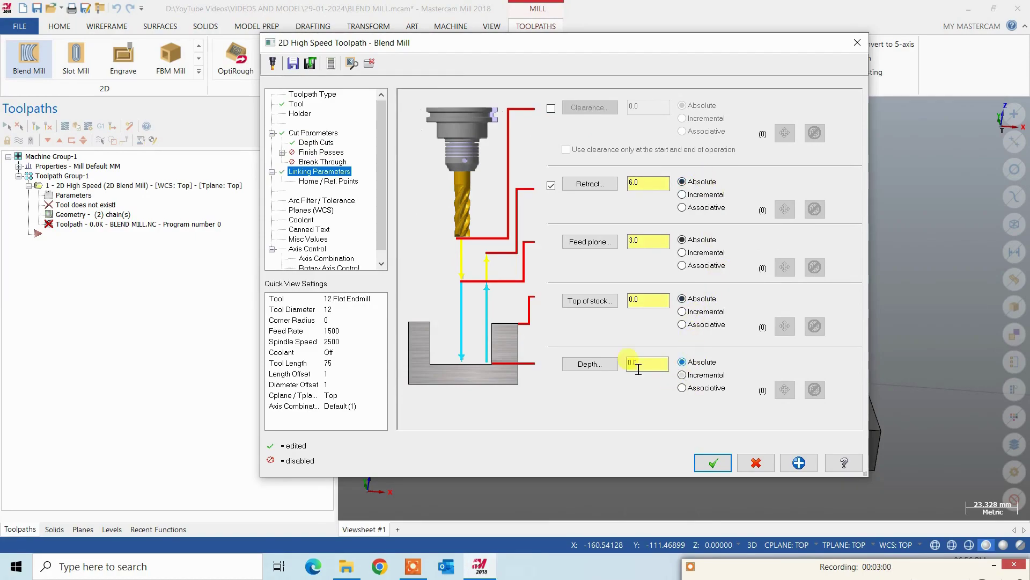
left_click(590, 364)
scroll(676, 421, "up", 1)
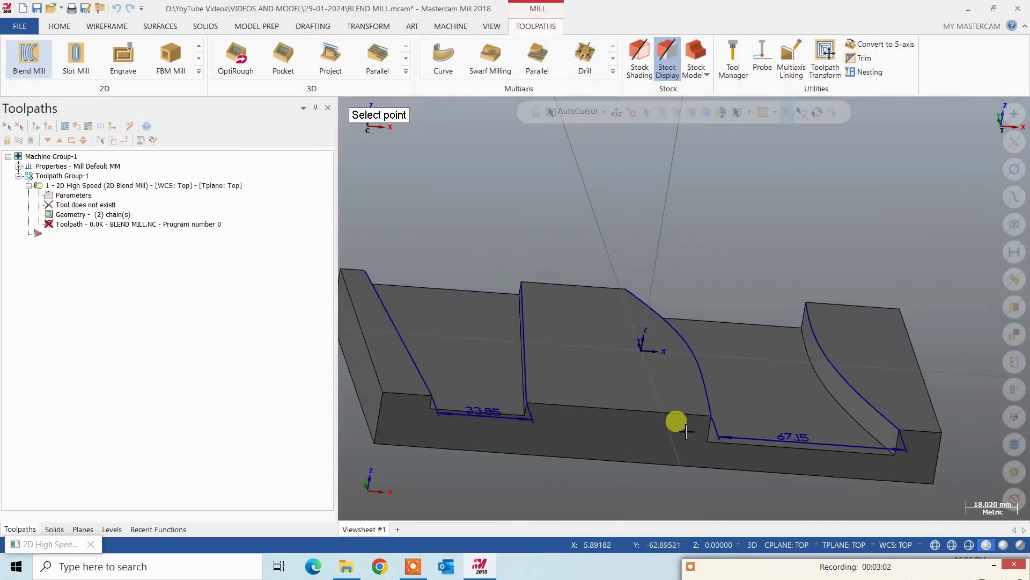
scroll(538, 392, "up", 1)
scroll(486, 426, "up", 1)
scroll(486, 425, "up", 1)
left_click(494, 410)
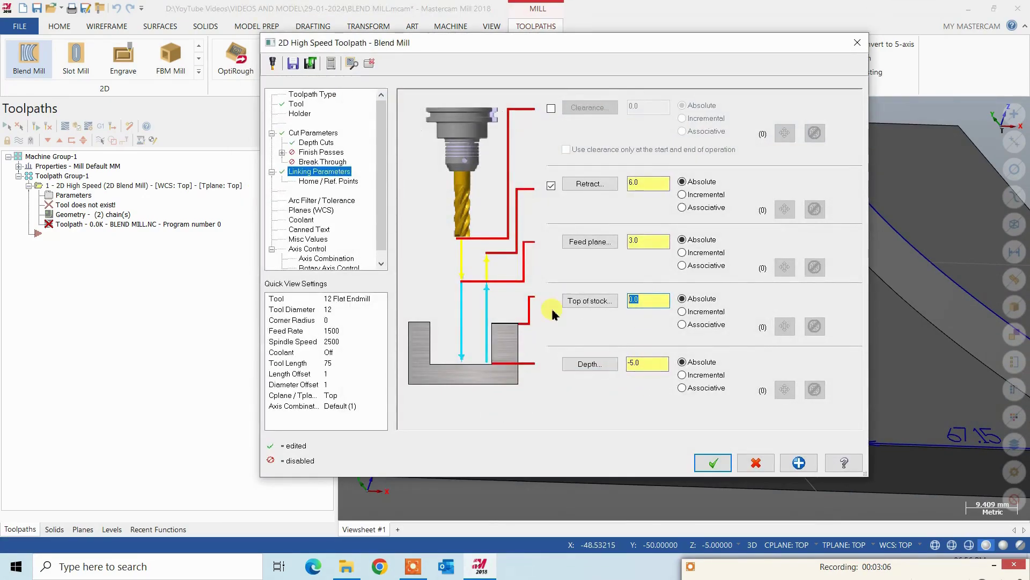
Step: Set top of stock 0.3, feed plane 5.0 and retract 50.0
key("Return")
left_click(659, 241)
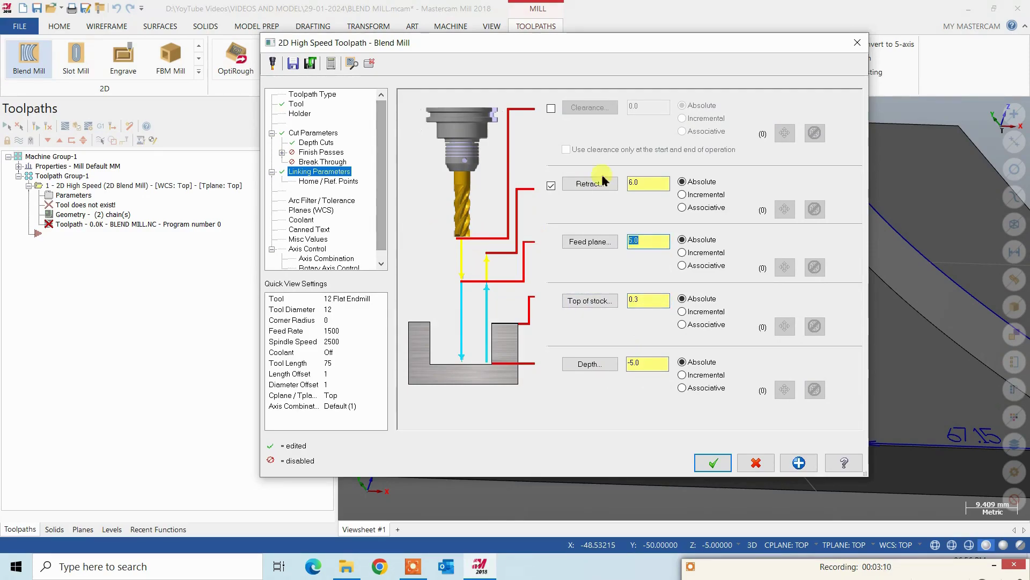
left_click(650, 183)
type("50")
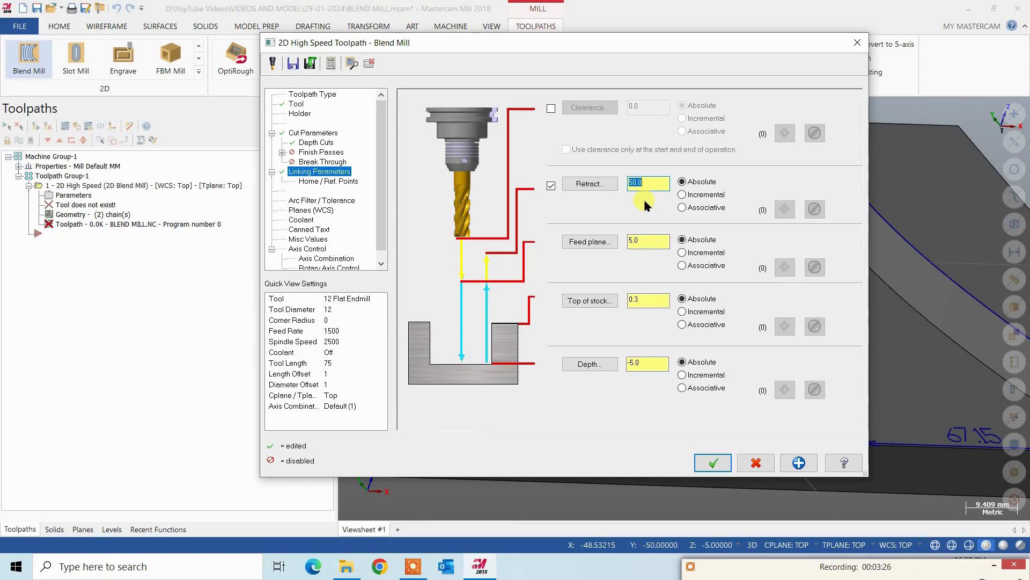
Step: Generate the Blend Mill toolpath and view the whole part
left_click(713, 462)
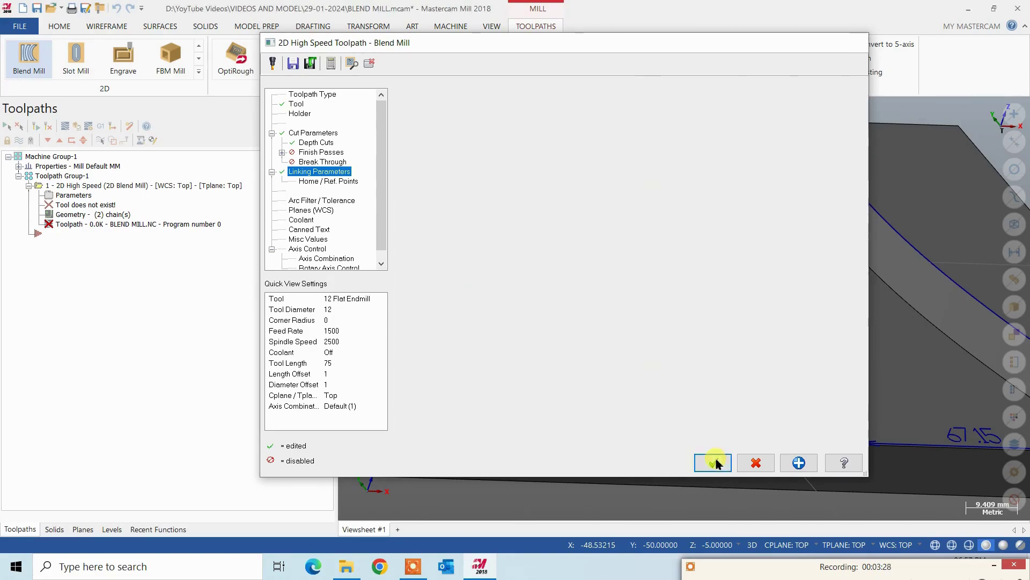
mouse_move(674, 325)
middle_mouse_down()
mouse_move(661, 348)
mouse_move(667, 283)
mouse_move(621, 283)
mouse_move(594, 220)
mouse_move(561, 306)
mouse_move(571, 307)
middle_mouse_up()
scroll(675, 291, "down", 3)
scroll(559, 269, "up", 3)
scroll(575, 341, "up", 2)
scroll(575, 341, "down", 2)
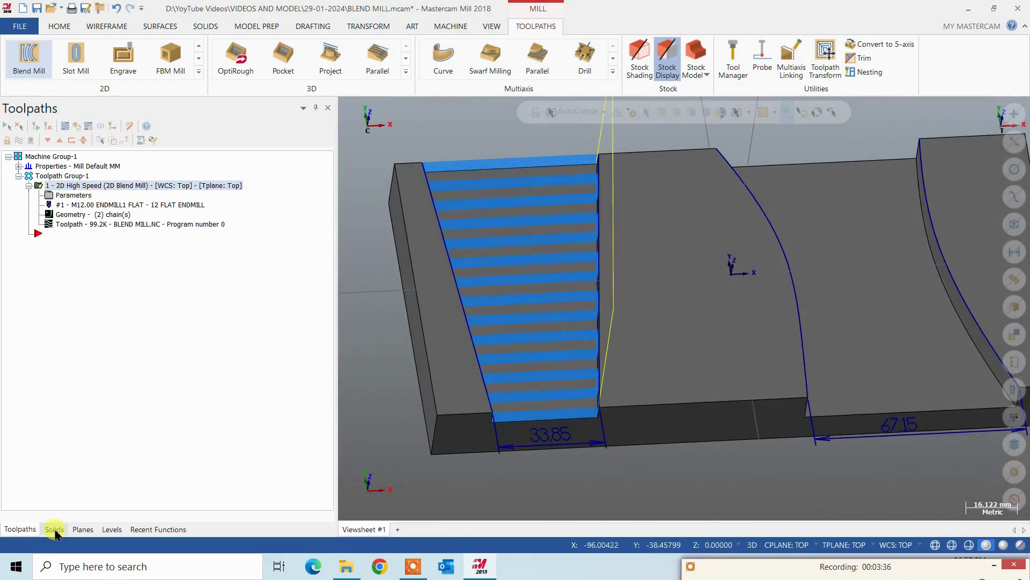
Step: Switch the cut direction to Along and regenerate the toolpath
left_click(74, 195)
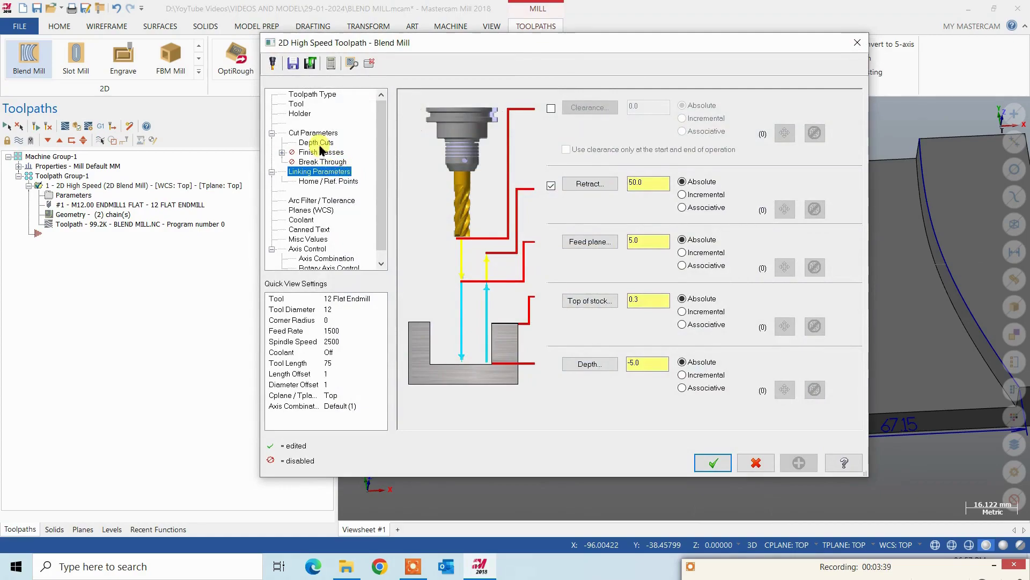
left_click(321, 145)
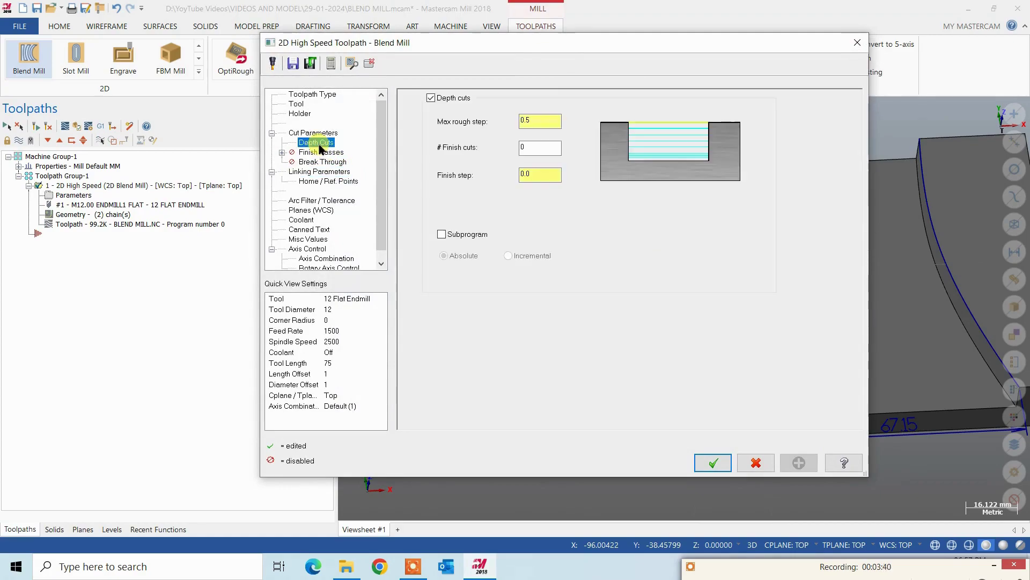
left_click(314, 133)
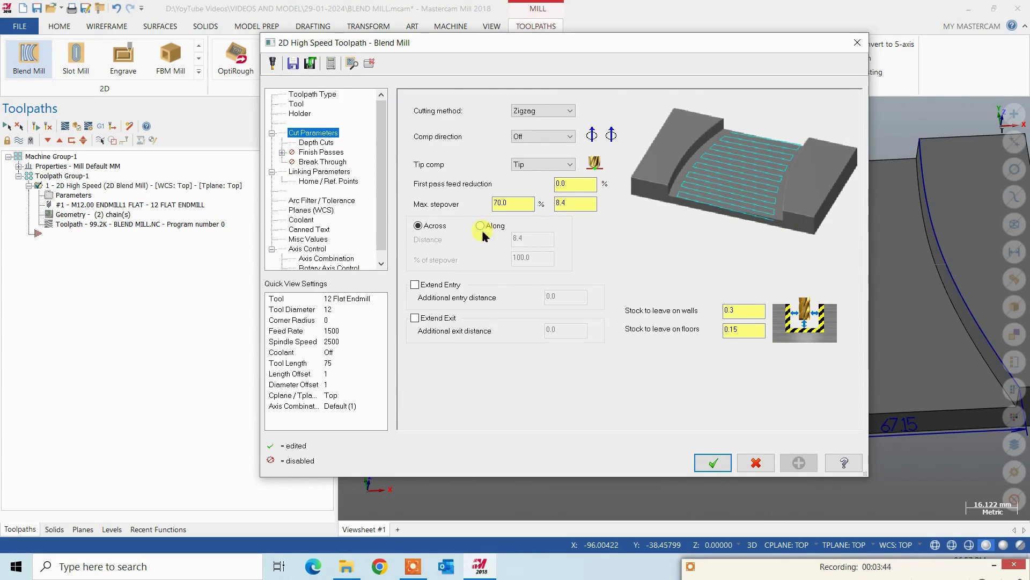
left_click(481, 227)
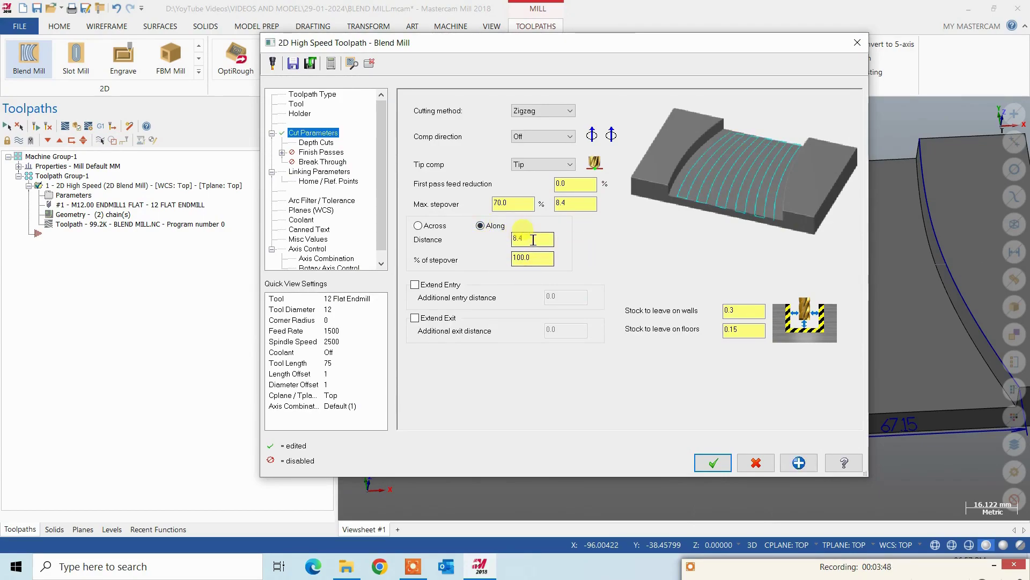
left_click(710, 463)
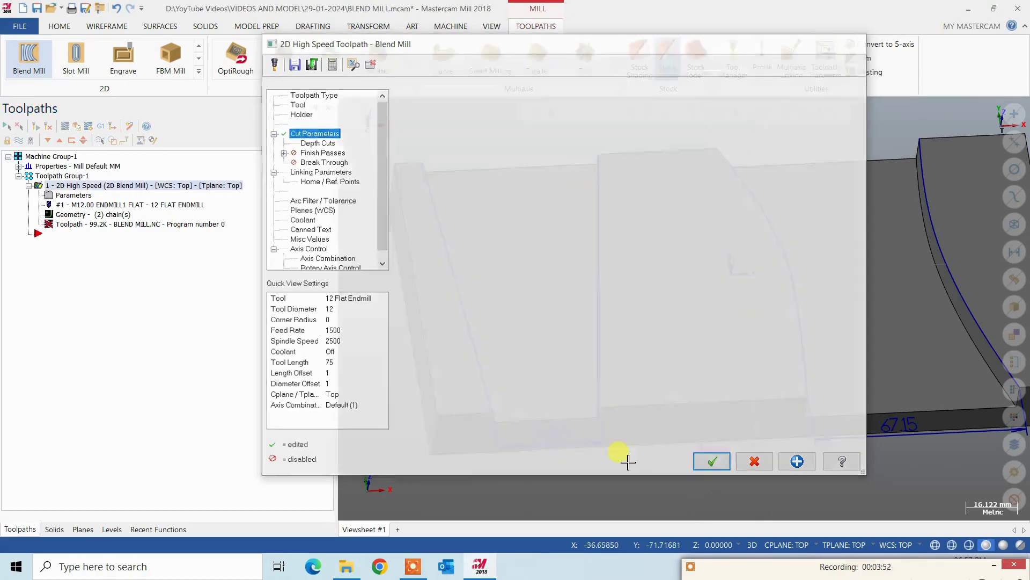
scroll(534, 354, "up", 3)
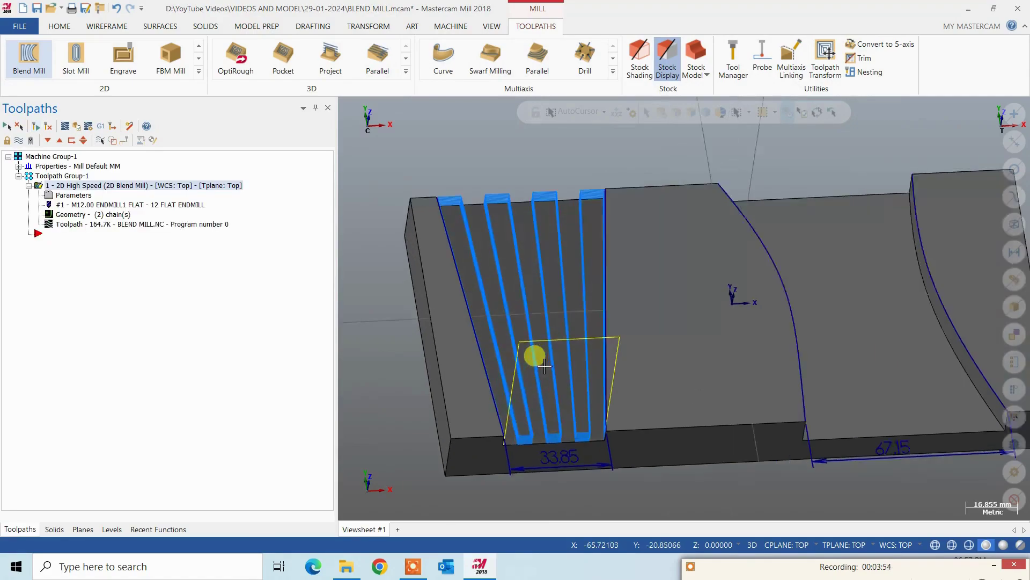
mouse_move(534, 354)
middle_mouse_down()
mouse_move(511, 336)
mouse_move(624, 368)
mouse_move(594, 332)
mouse_move(612, 370)
mouse_move(645, 392)
mouse_move(671, 383)
middle_mouse_up()
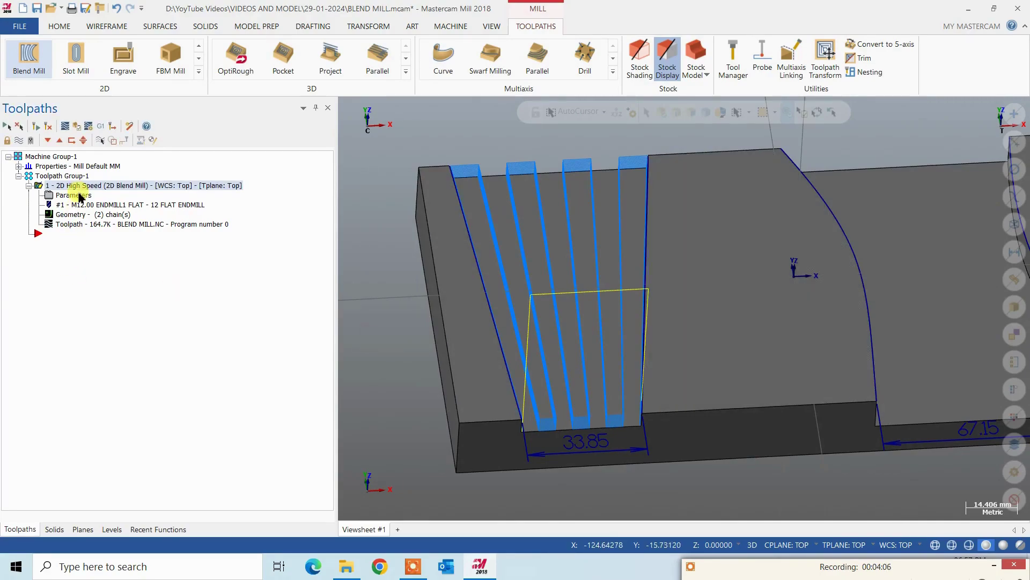
Step: Set the Blend Mill compensation direction to Inside and regenerate the toolpath
left_click(80, 196)
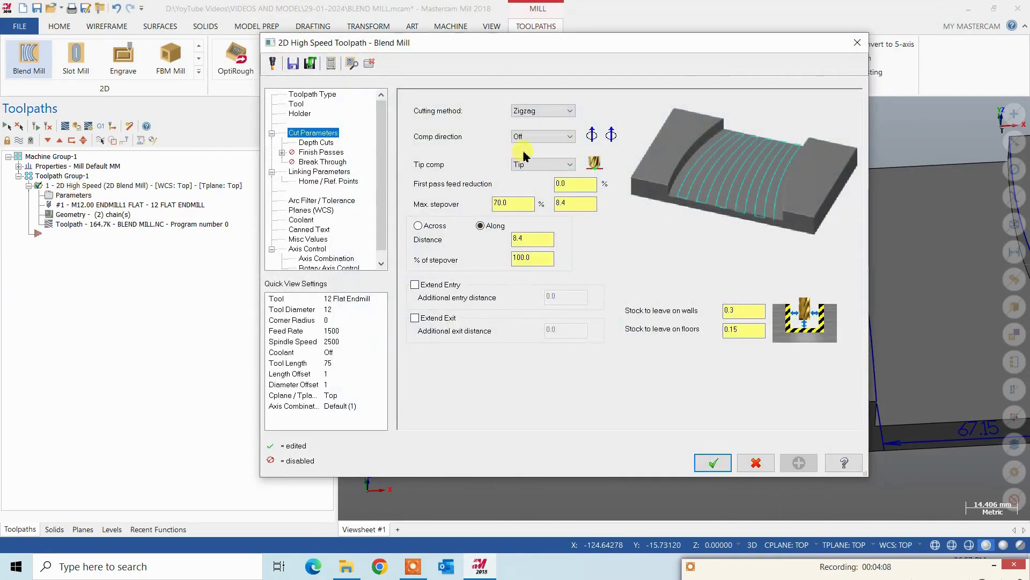
left_click(533, 138)
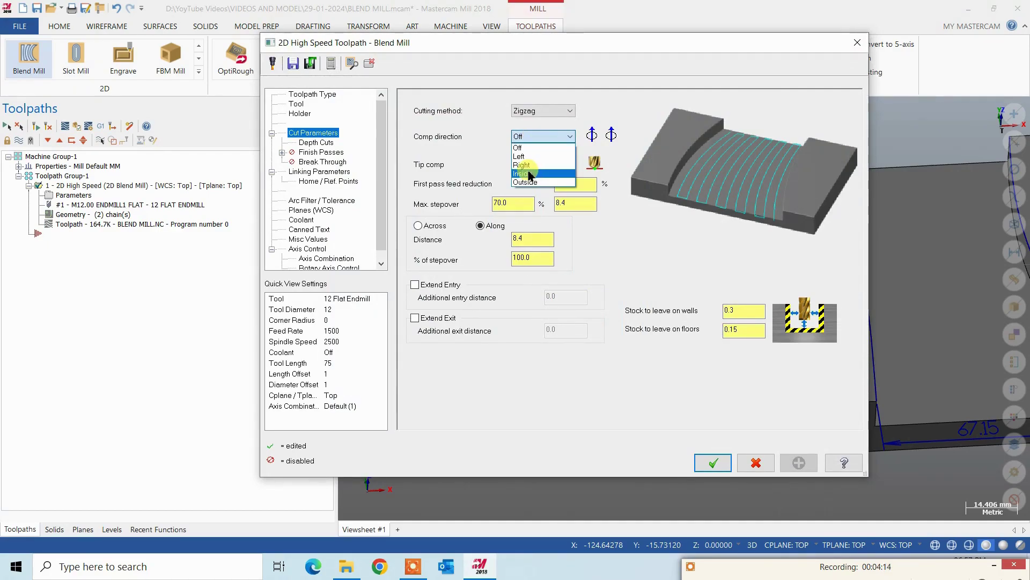
left_click(529, 174)
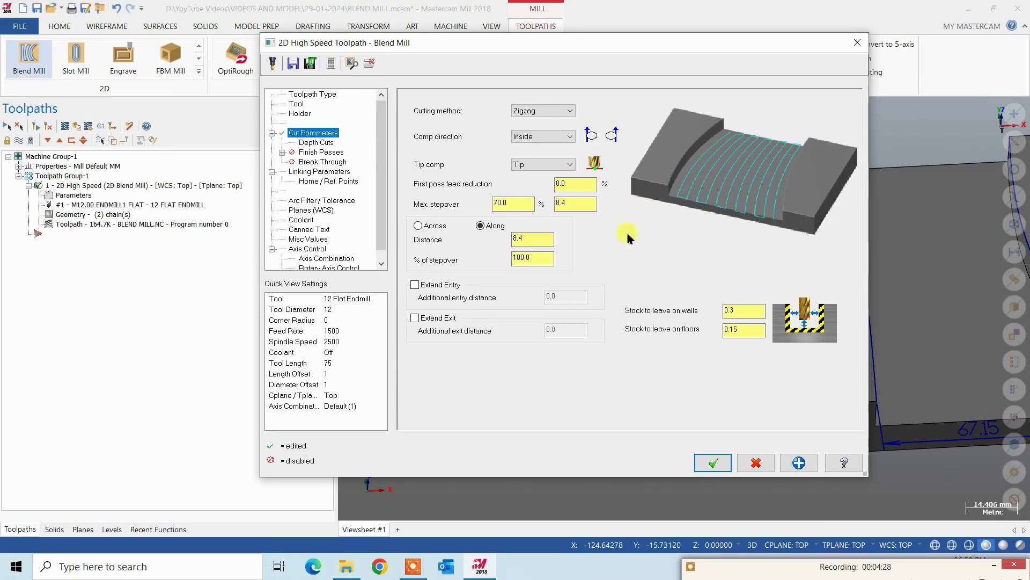
left_click(704, 464)
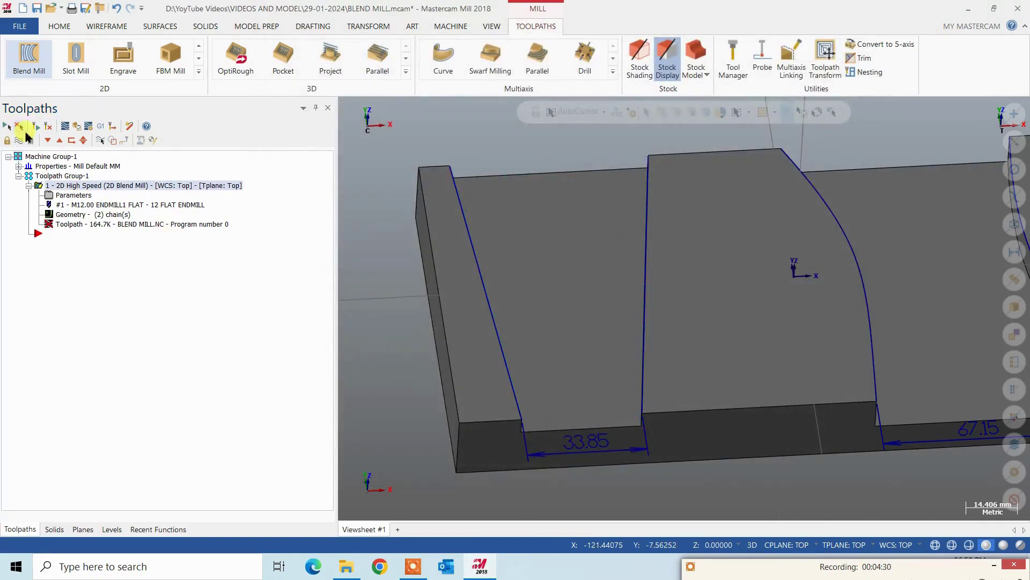
left_click(36, 126)
mouse_move(697, 290)
middle_mouse_down()
mouse_move(689, 370)
mouse_move(685, 306)
mouse_move(617, 346)
middle_mouse_up()
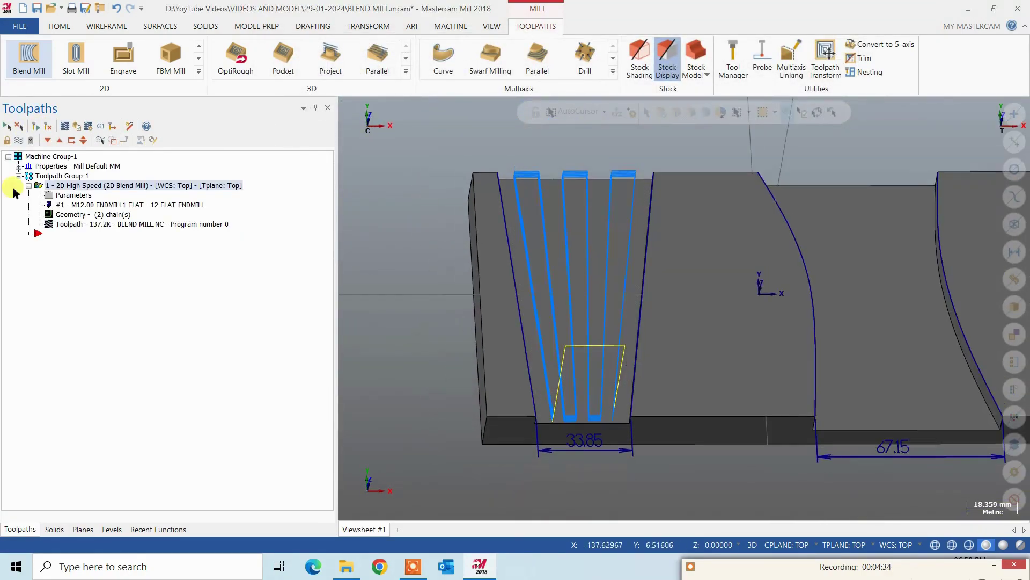
Step: Turn on entry and exit extensions of 7.0 each, then regenerate
left_click(73, 197)
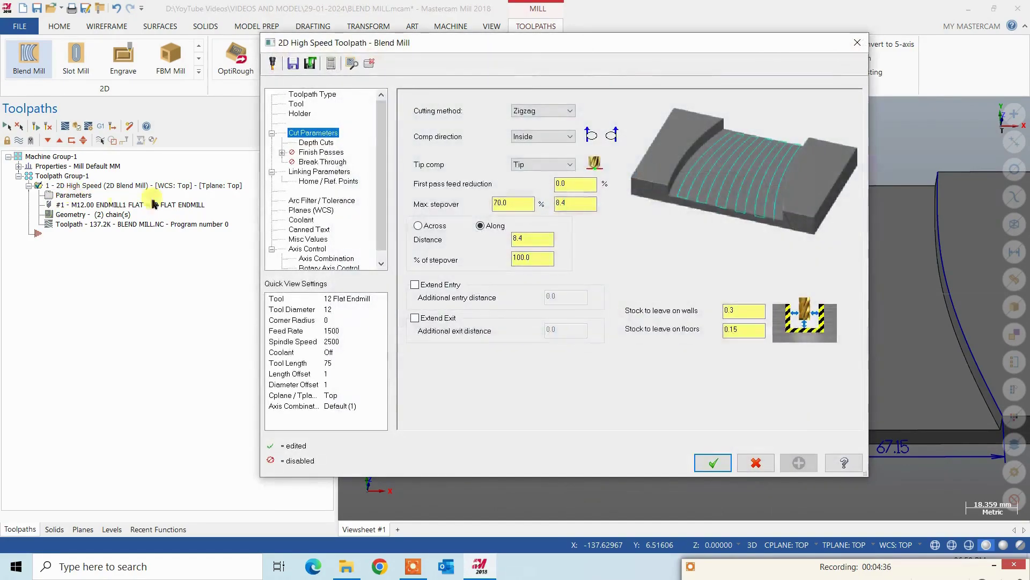
left_click(427, 288)
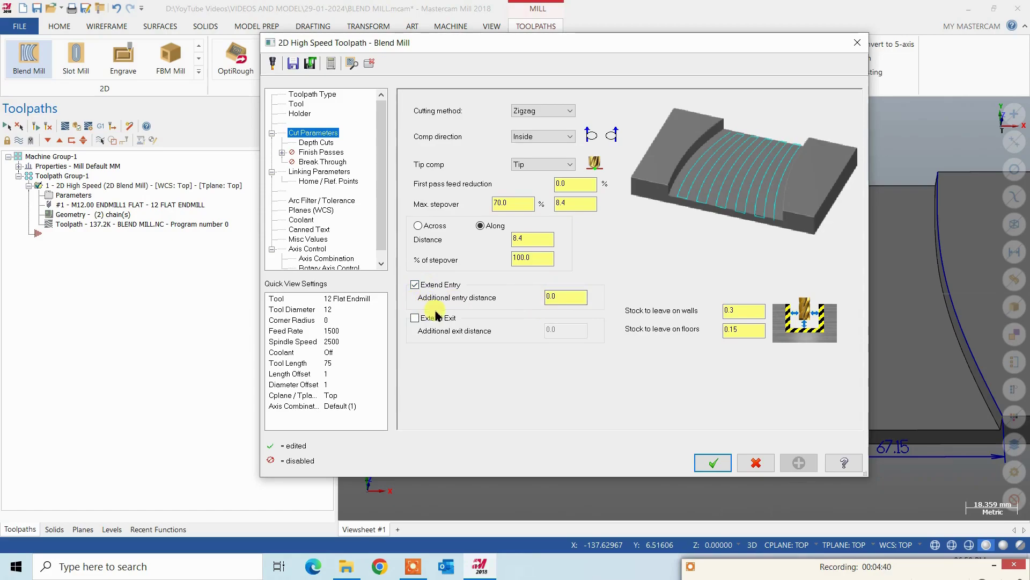
double_click(571, 298)
type("7")
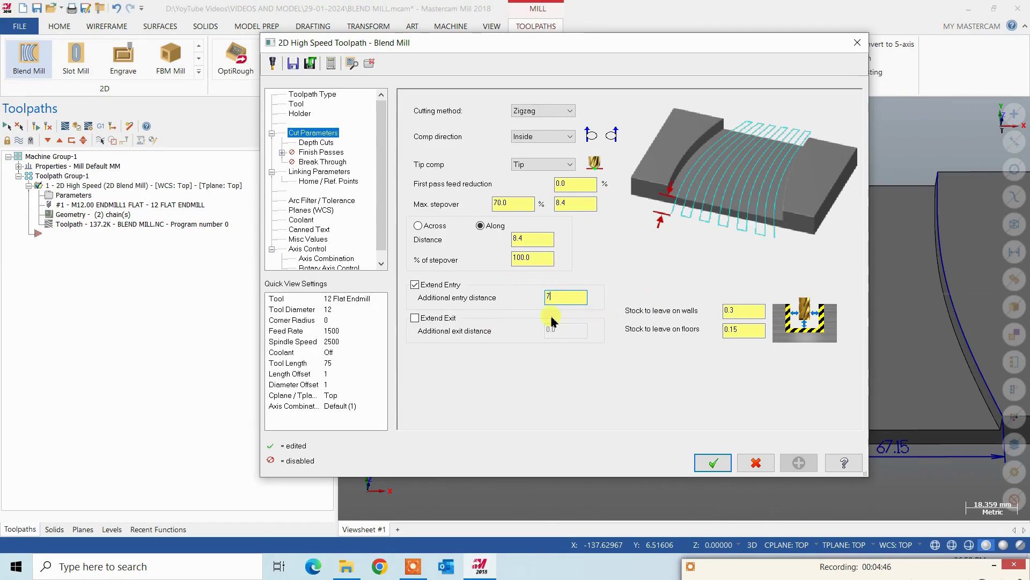
left_click(415, 318)
double_click(579, 332)
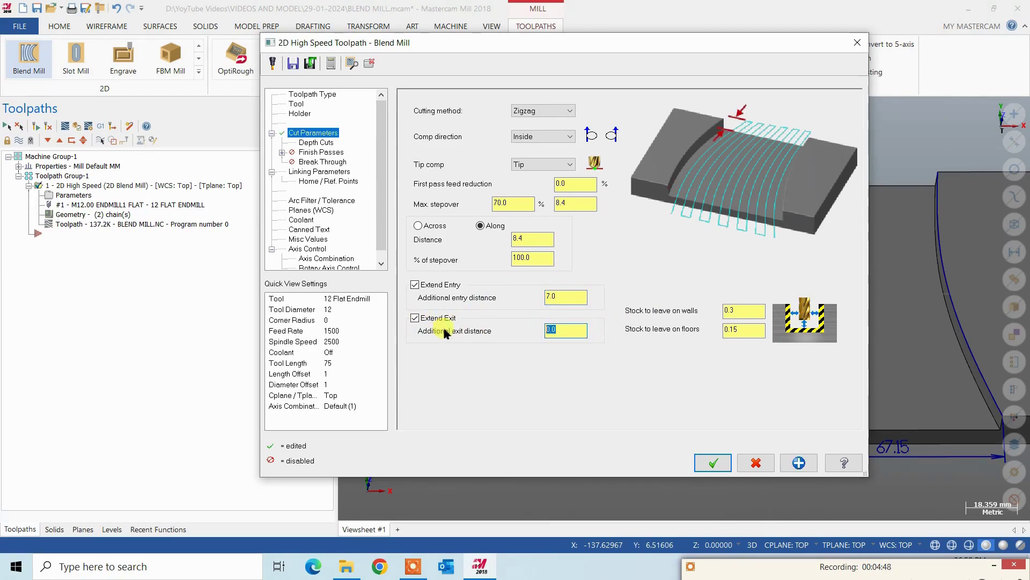
type("7")
left_click(558, 297)
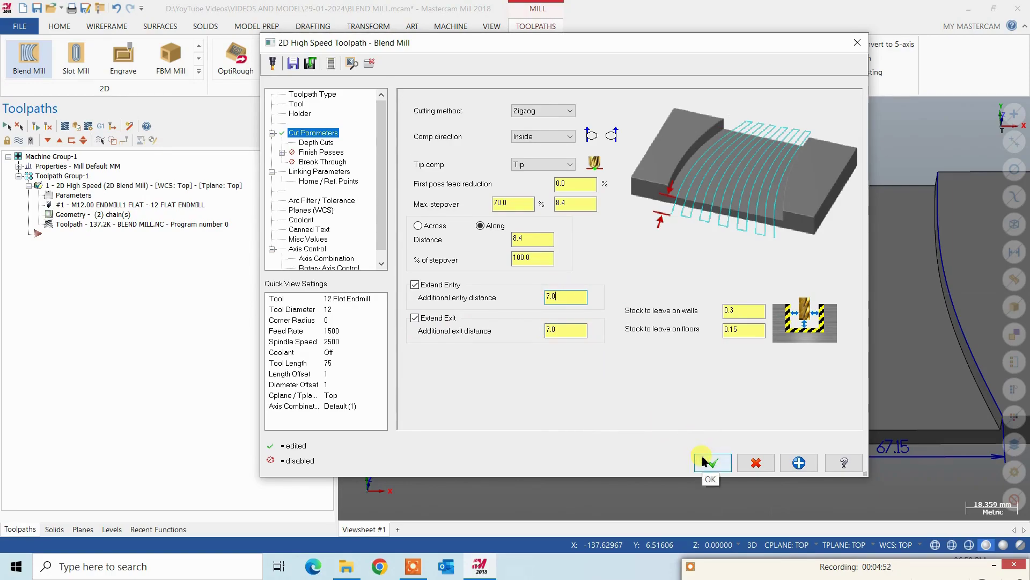
left_click(705, 462)
left_click(36, 128)
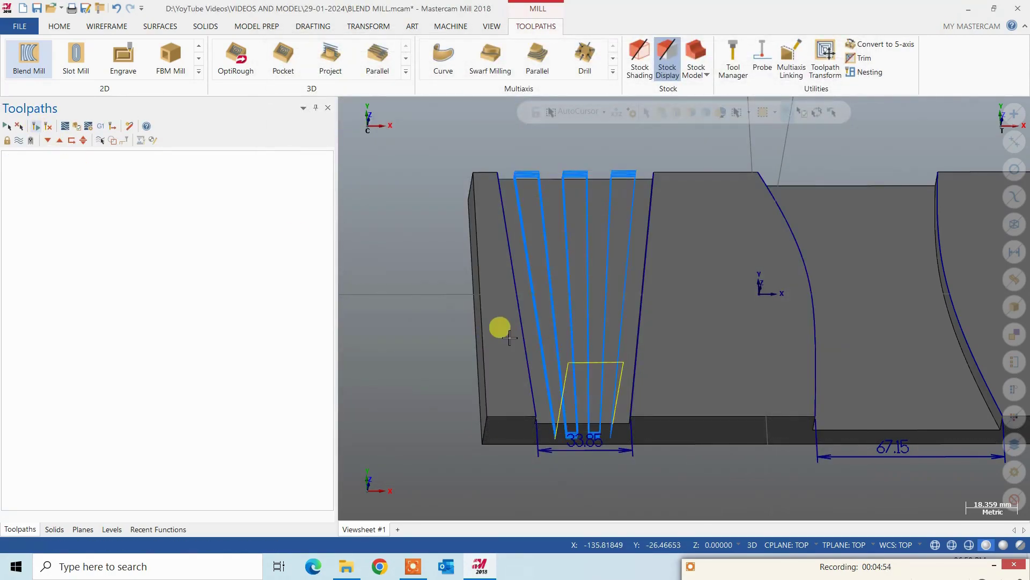
middle_click_drag(497, 327, 538, 339)
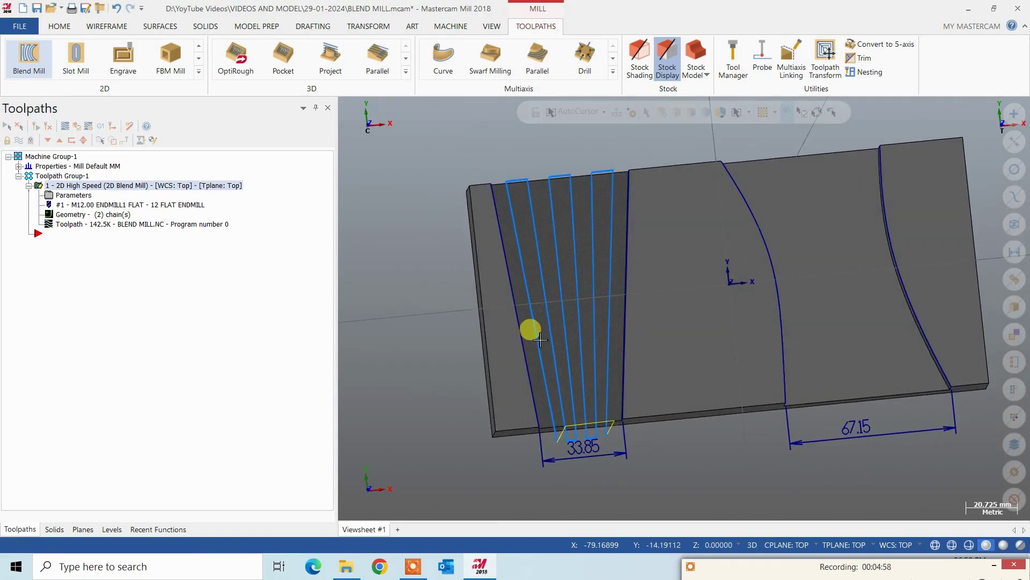
Step: Change the exit extension to 12.0, review depth cut and finish pages, and regenerate
left_click(80, 195)
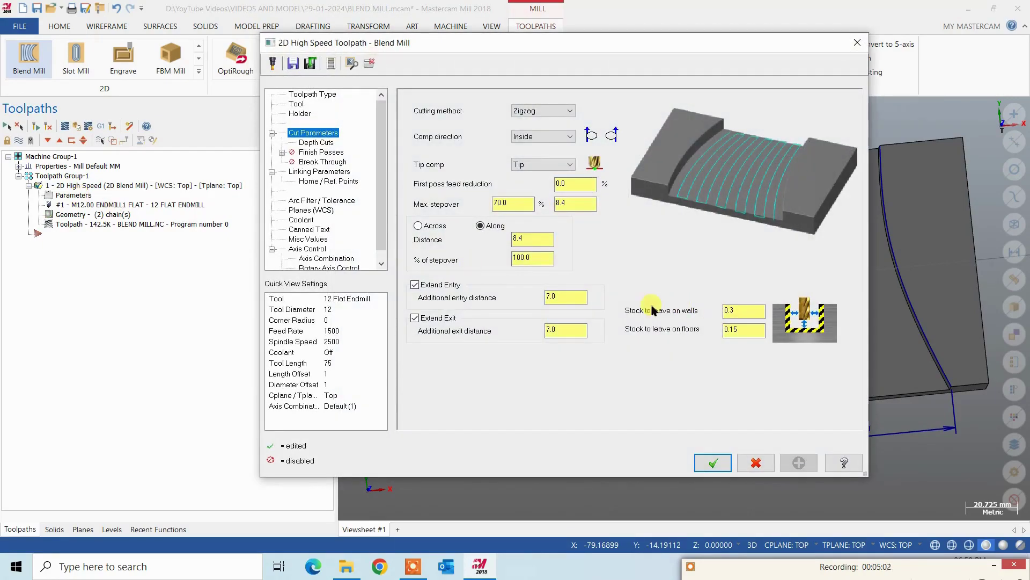
left_click(572, 330)
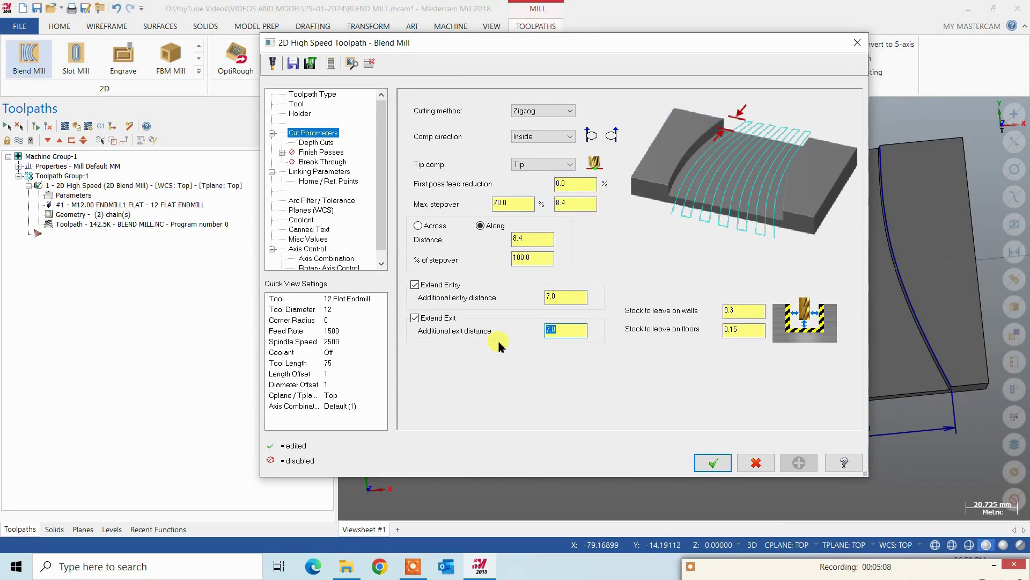
type("12")
key("Return")
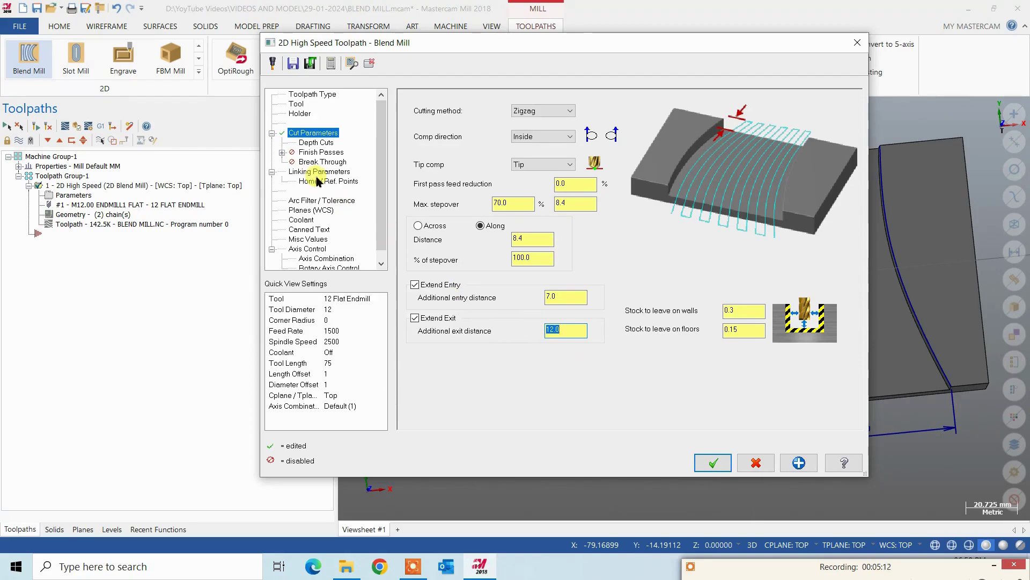
left_click(325, 143)
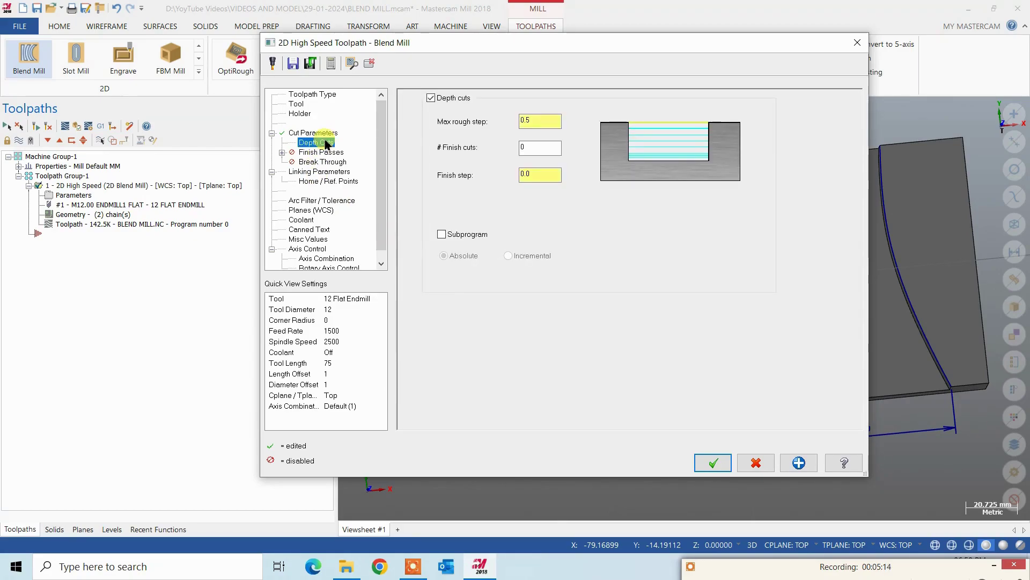
left_click(320, 152)
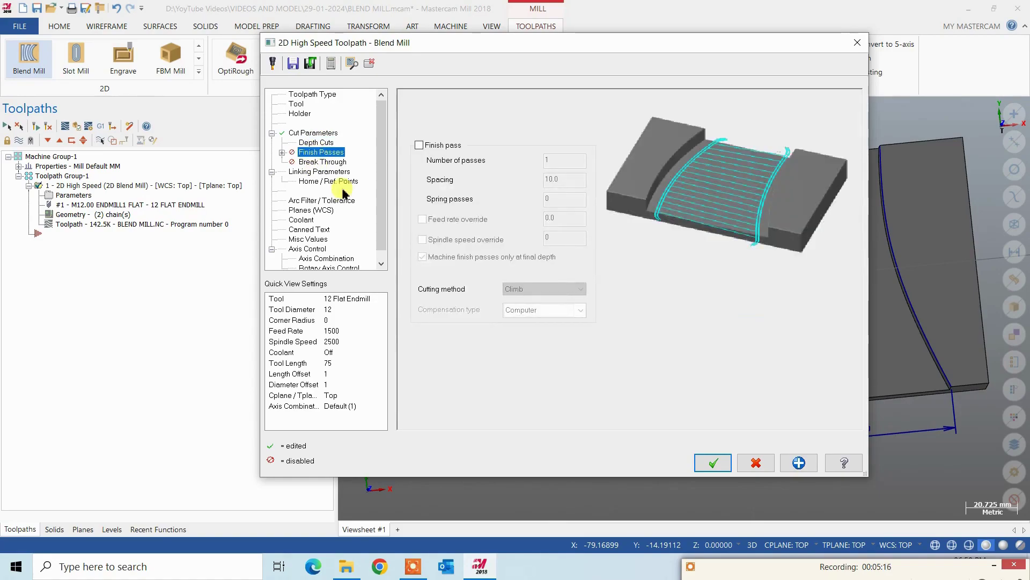
left_click(712, 461)
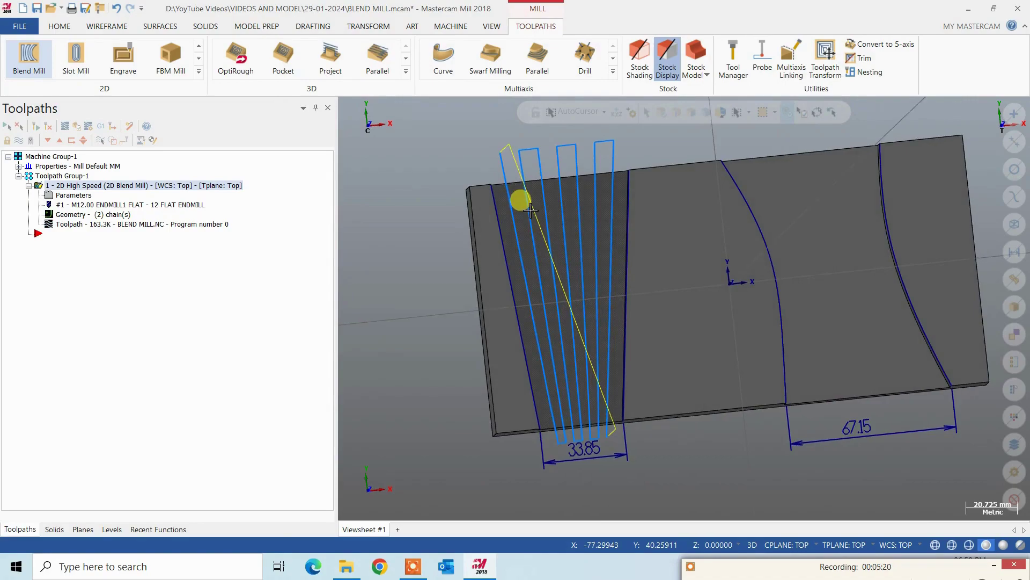
scroll(546, 329, "down", 2)
mouse_move(545, 328)
middle_mouse_down()
mouse_move(533, 272)
mouse_move(507, 268)
middle_mouse_up()
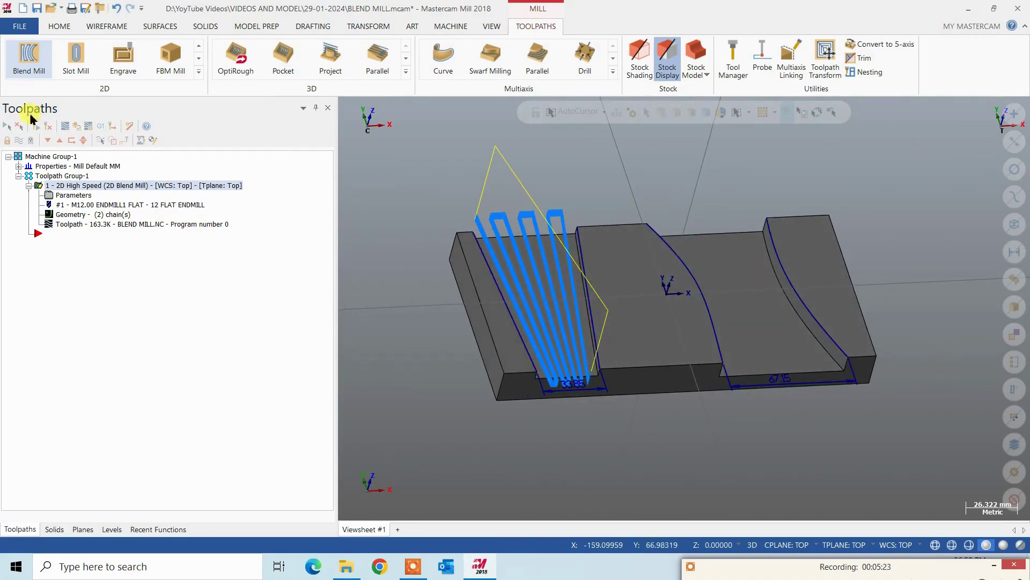
left_click(64, 128)
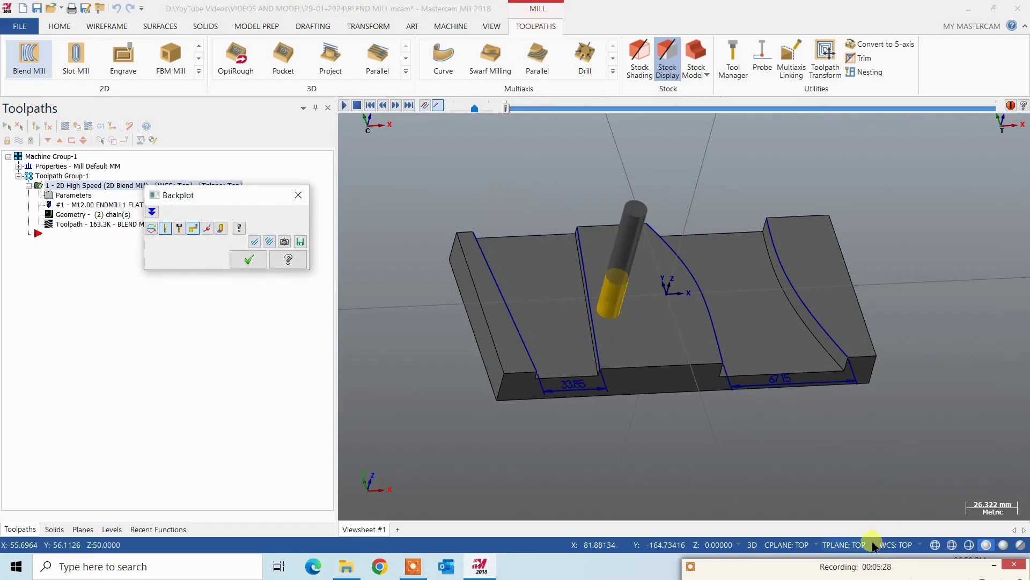
left_click_drag(475, 109, 370, 111)
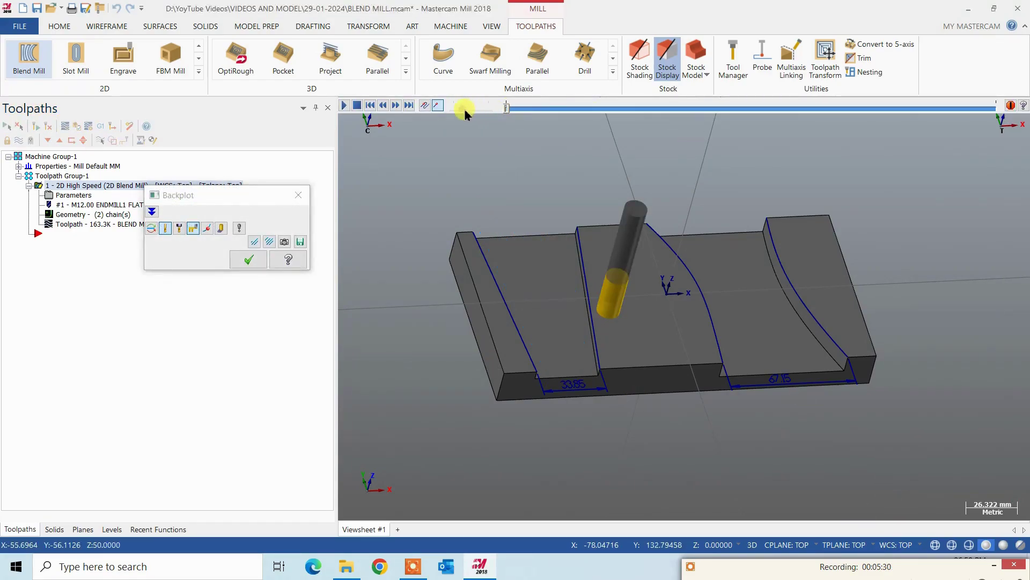
left_click(346, 106)
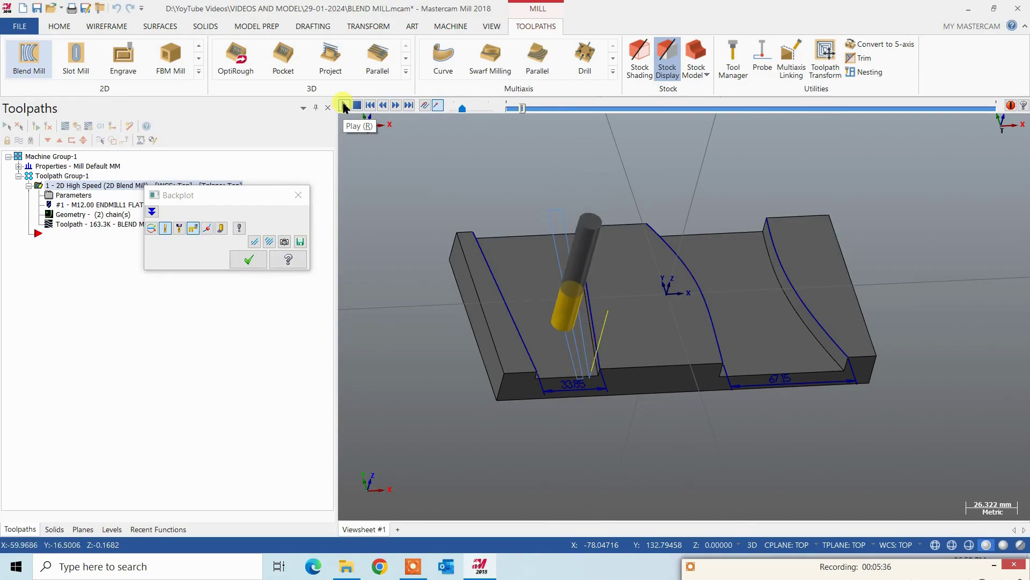
left_click(478, 110)
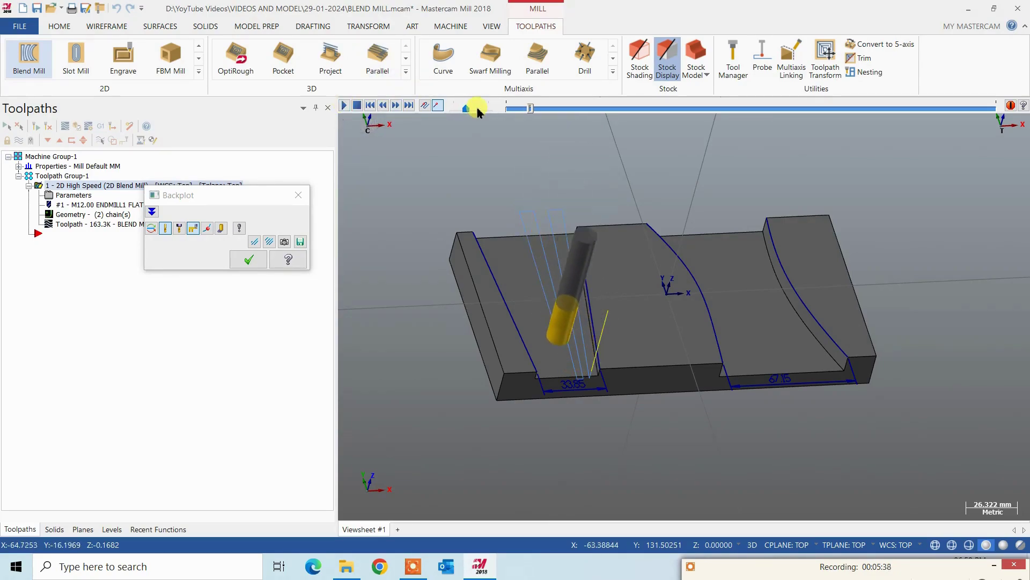
middle_click_drag(648, 350, 599, 344)
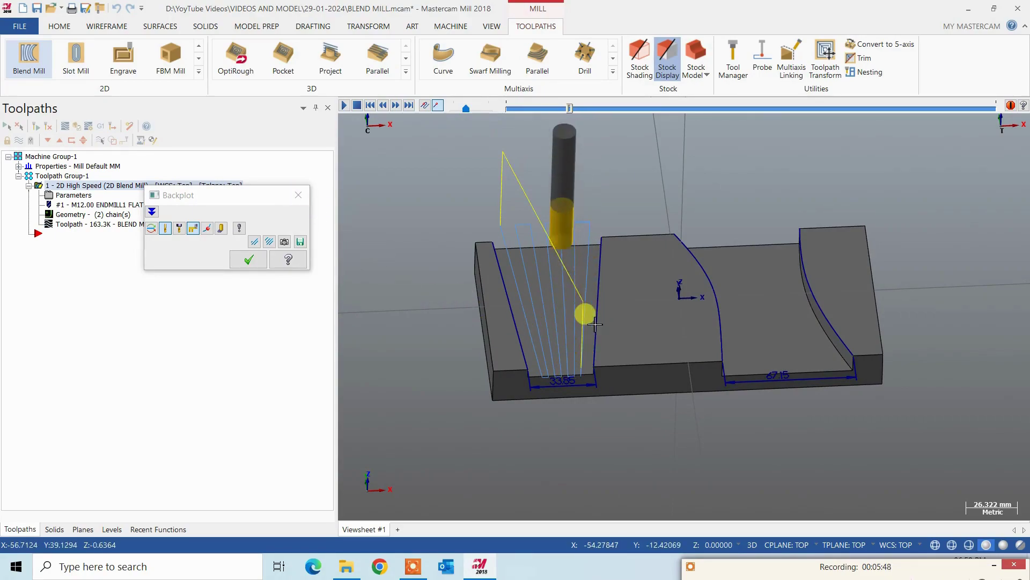
mouse_move(595, 324)
middle_mouse_down()
mouse_move(520, 353)
mouse_move(460, 184)
middle_mouse_up()
left_click(299, 195)
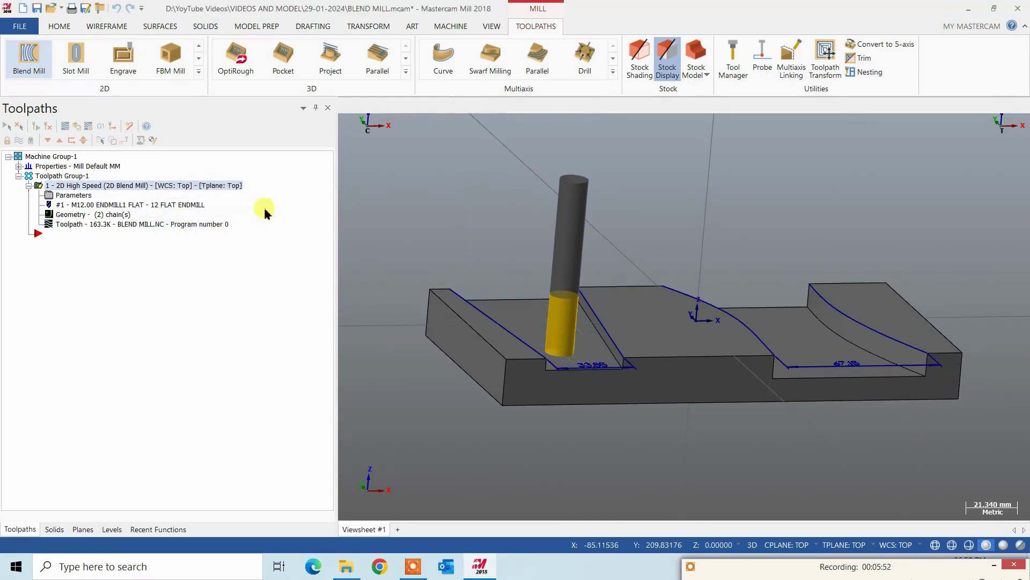
Step: Give the Blend Mill a 50.0 clearance and 6.0 retract, then regenerate it
left_click(64, 195)
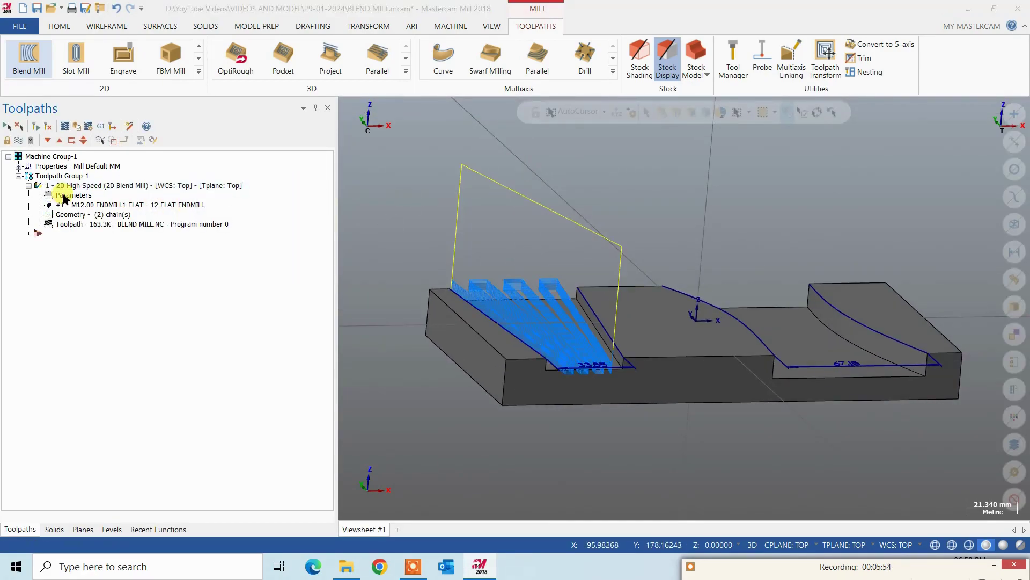
left_click(331, 172)
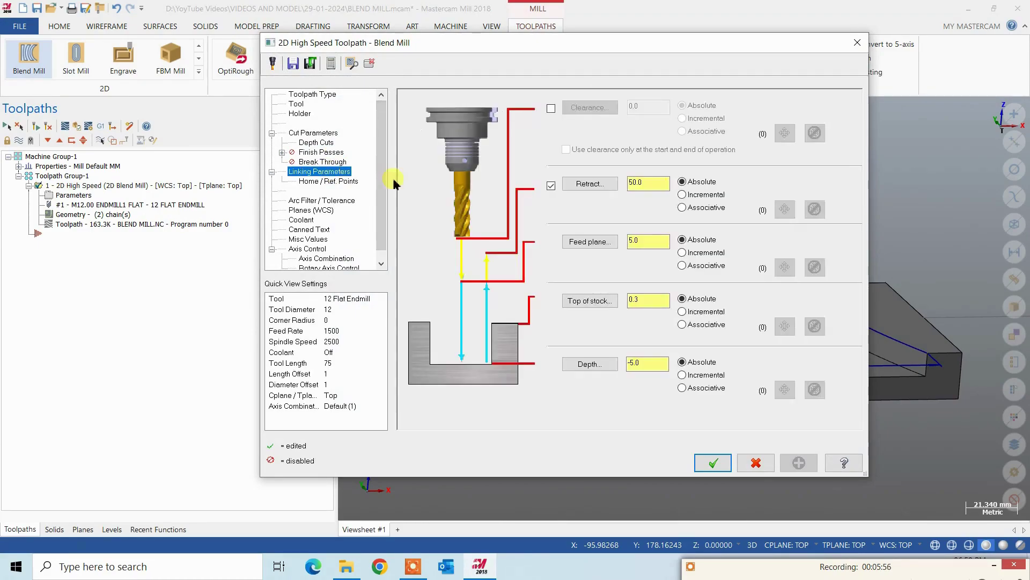
left_click(551, 108)
type("50")
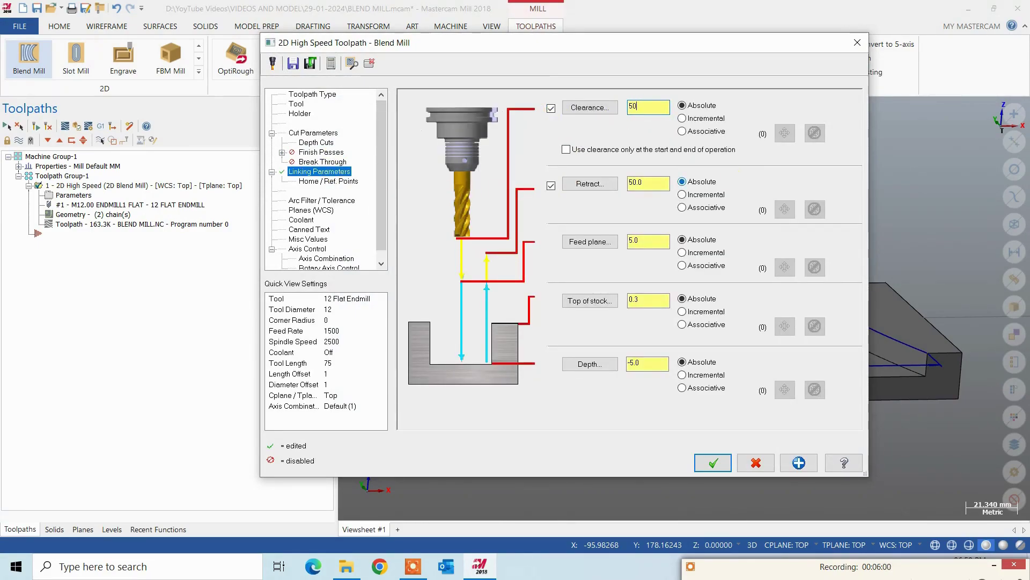
left_click(663, 185)
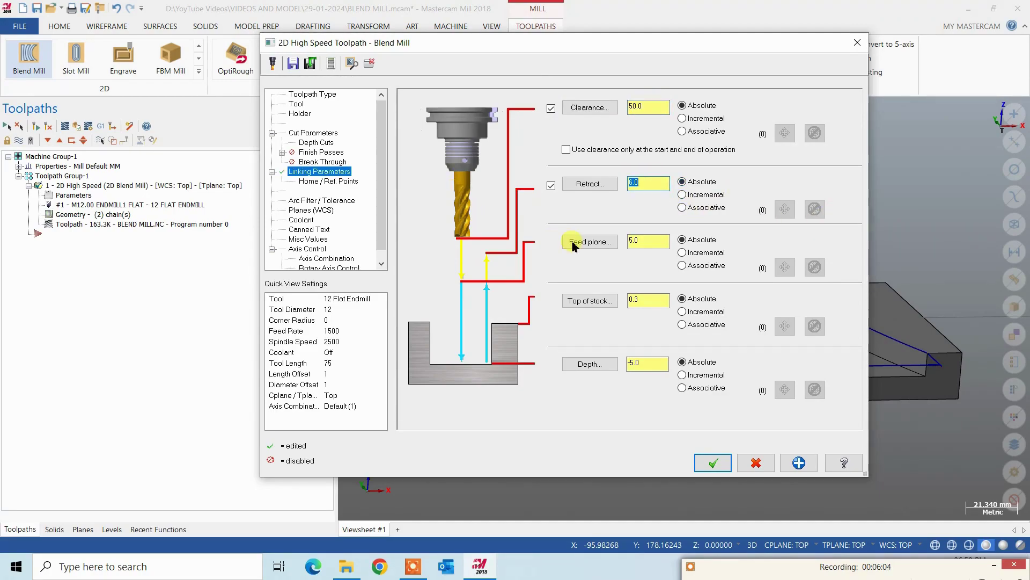
left_click(712, 462)
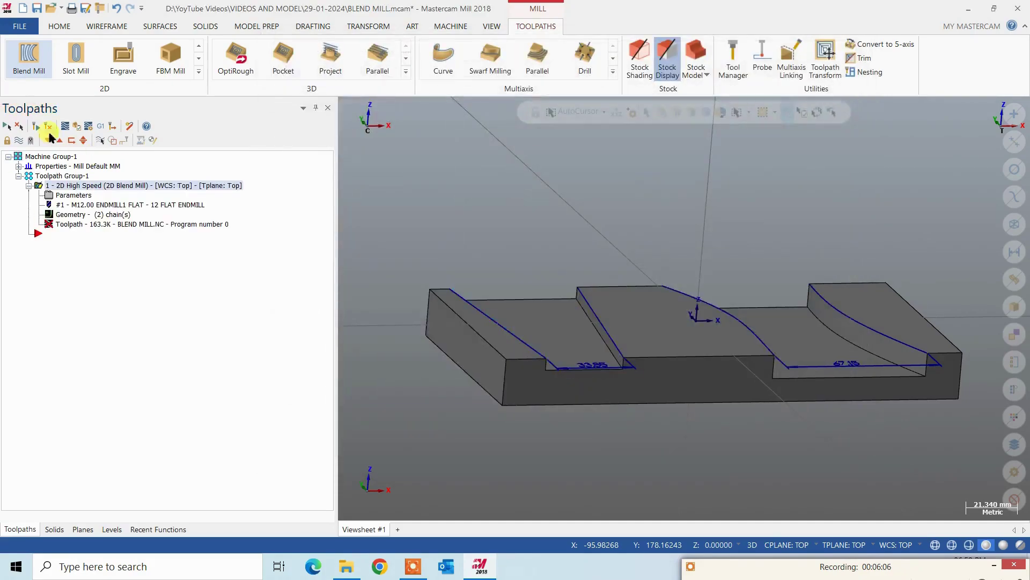
left_click(41, 129)
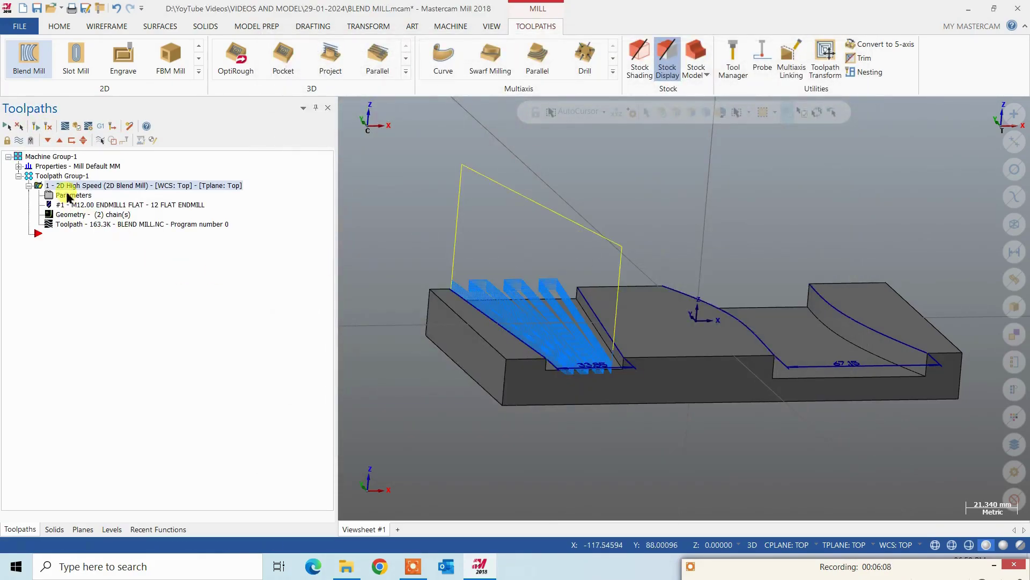
Step: Use the clearance only at start and end, then regenerate the Blend Mill toolpath
left_click(241, 202)
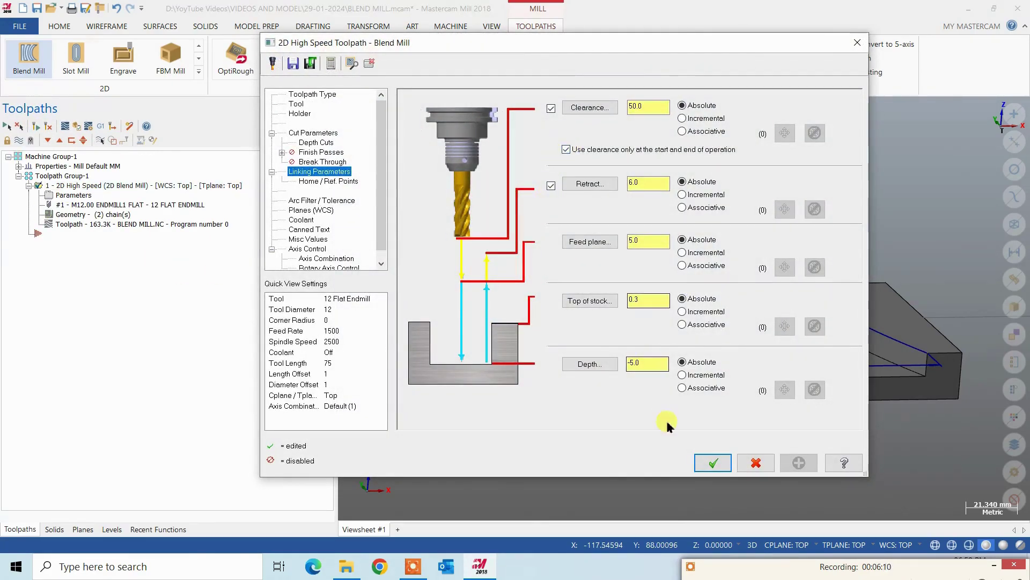
left_click(711, 463)
left_click(41, 129)
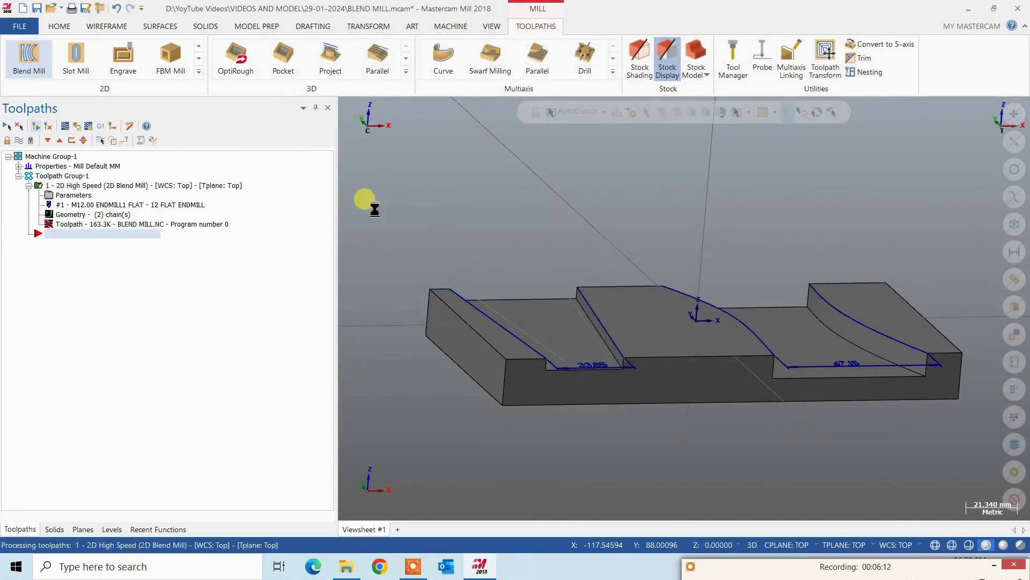
middle_click_drag(542, 243, 539, 246)
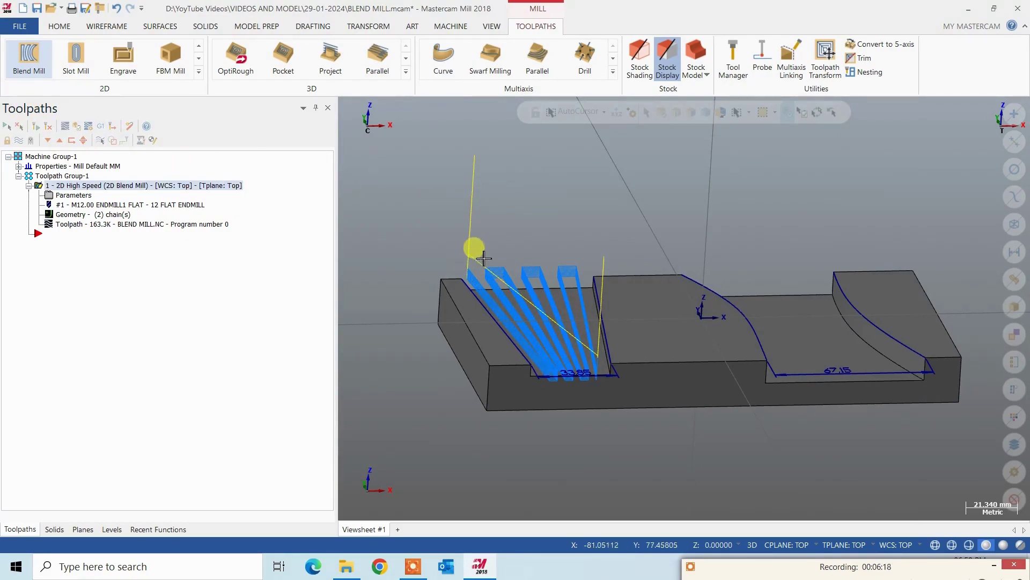
Step: Backplot operation 1 through the straight slot, then close the Backplot dialog
scroll(596, 361, "up", 1)
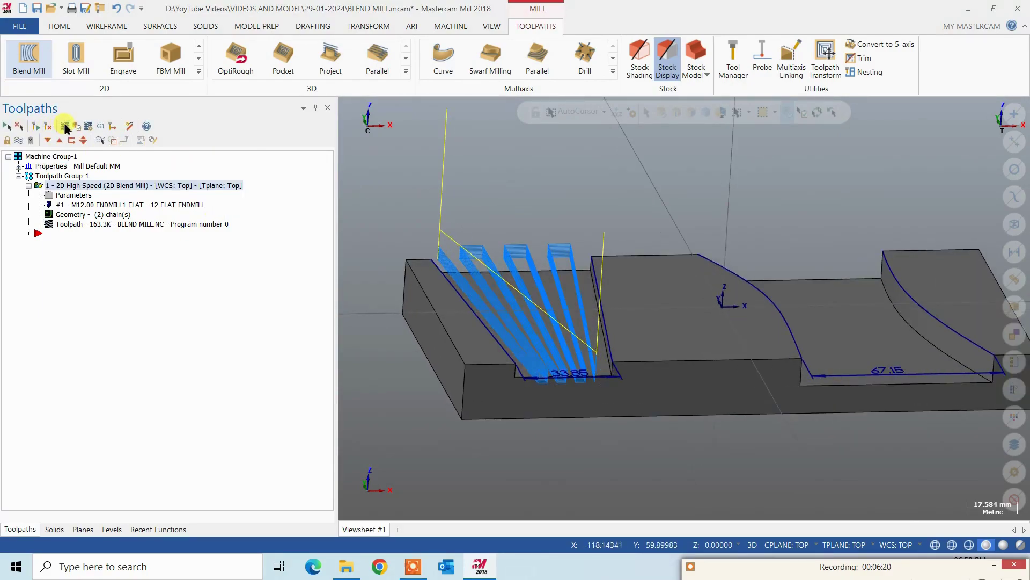
left_click(65, 127)
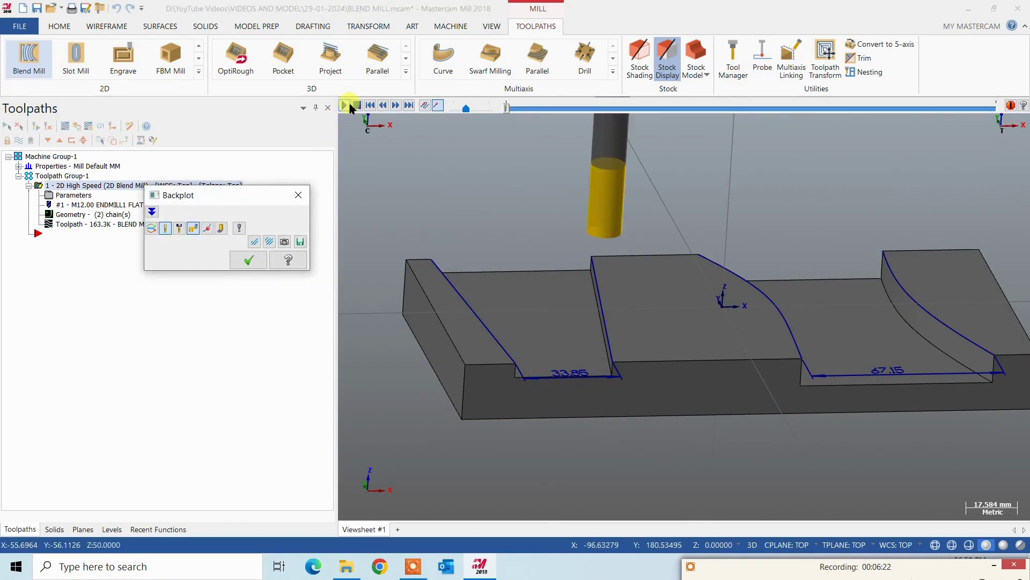
left_click(346, 106)
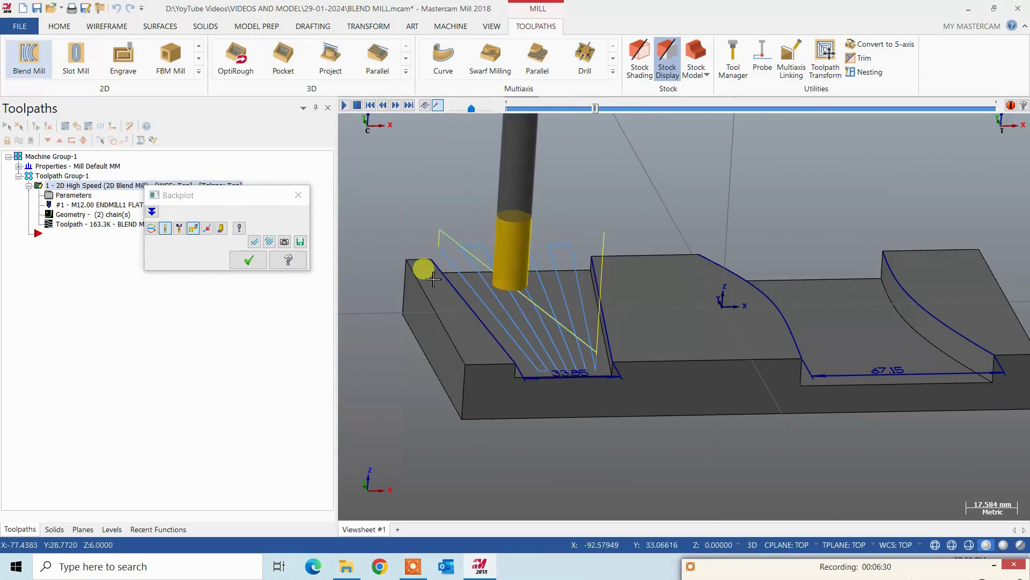
scroll(402, 269, "down", 1)
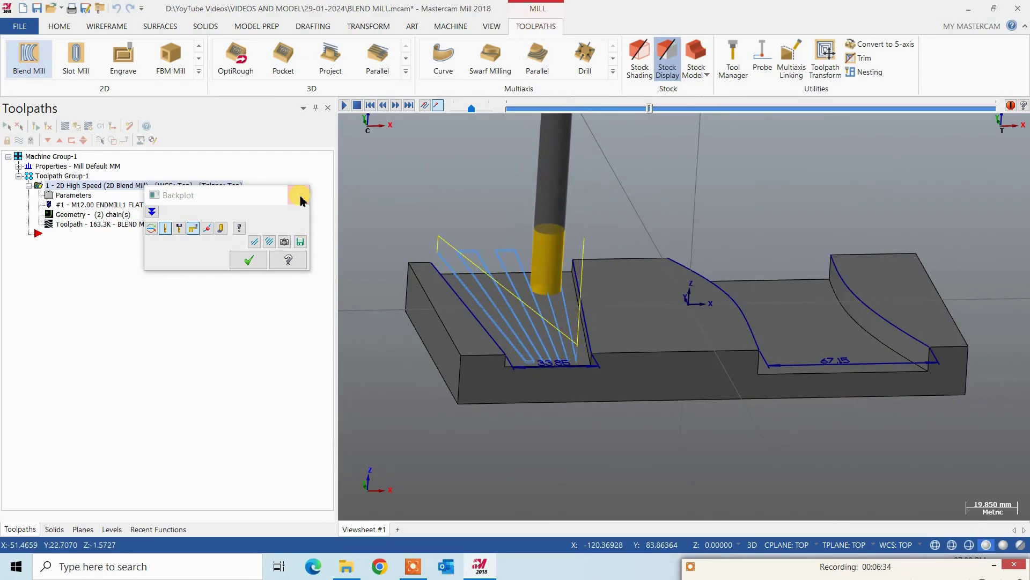
left_click(300, 202)
Step: Copy the first Blend Mill operation and paste it as operation 2
right_click(101, 193)
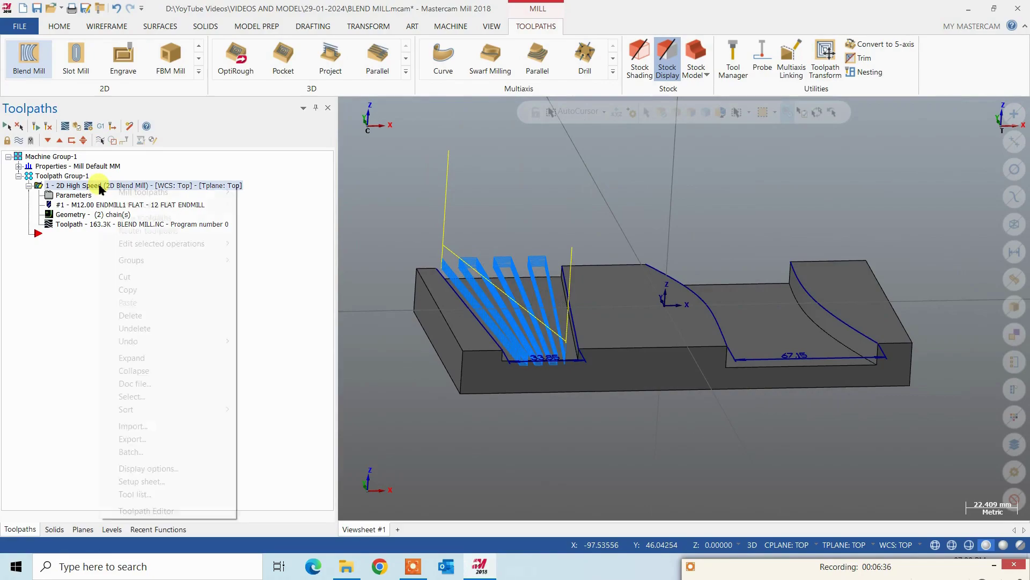
left_click(146, 289)
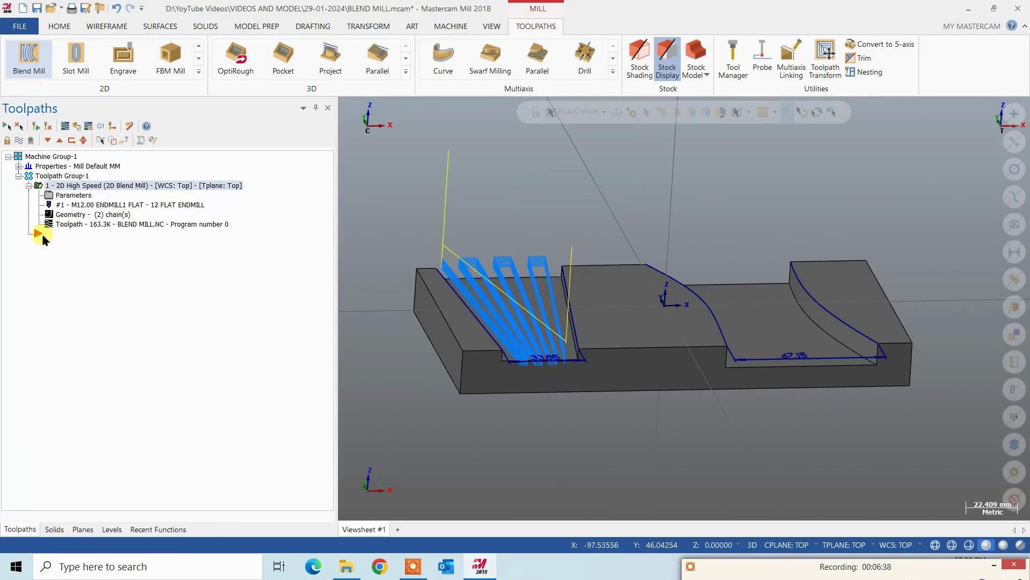
right_click(43, 239)
left_click(80, 332)
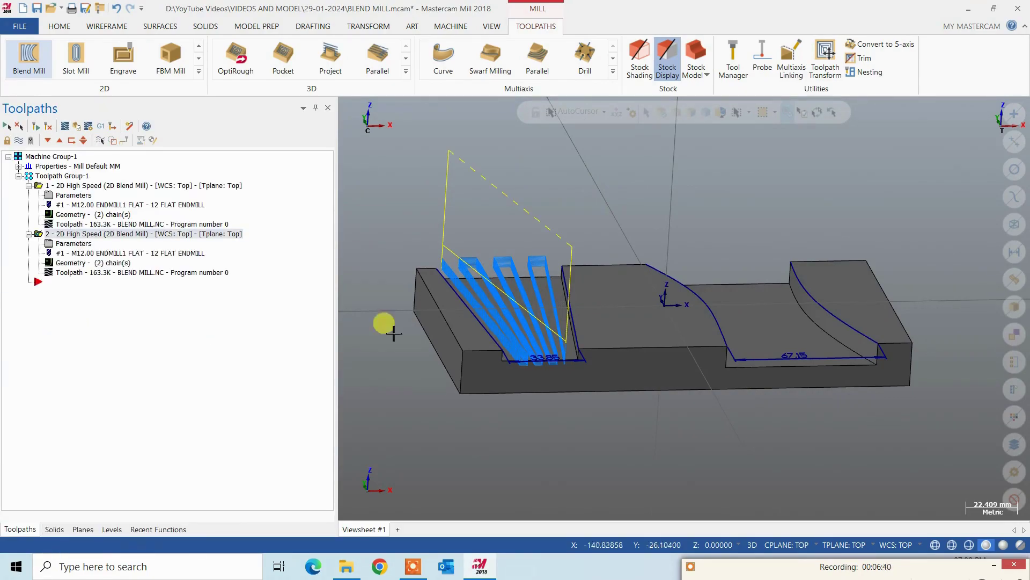
middle_click_drag(393, 333, 467, 345)
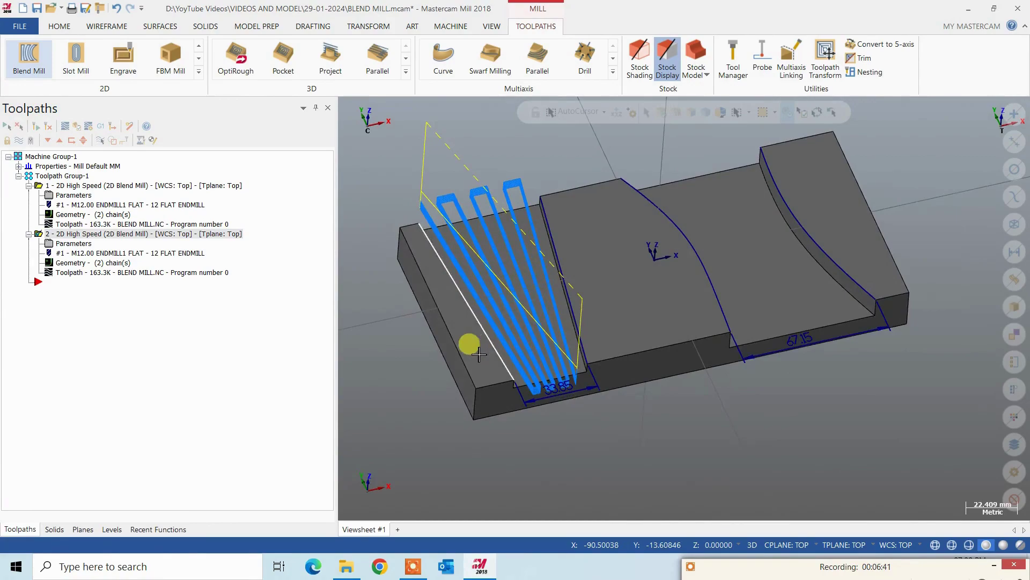
Step: Rechain operation 2 to the two curved edges of the 67.15 slot
left_click(75, 264)
right_click(149, 268)
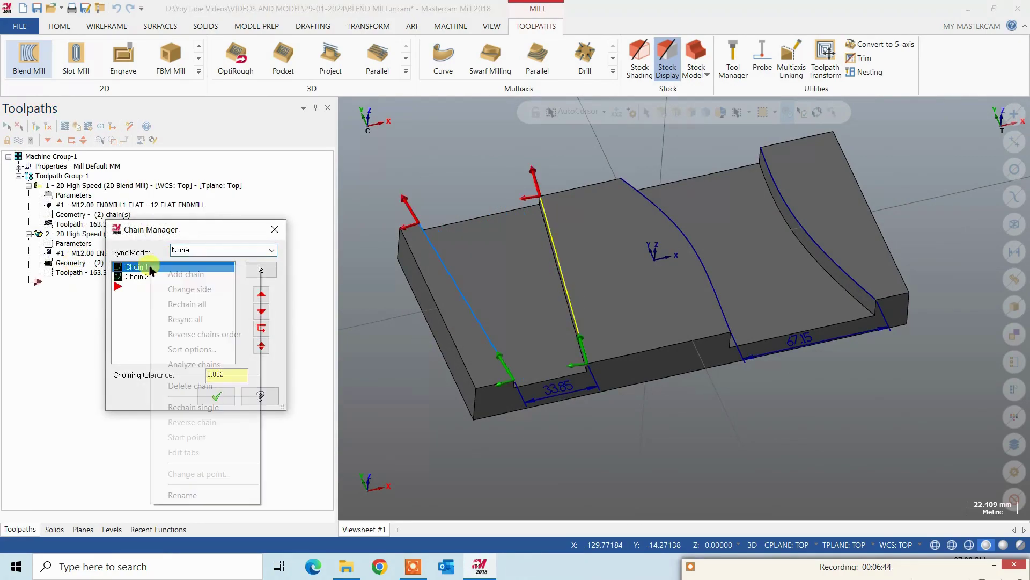
left_click(187, 304)
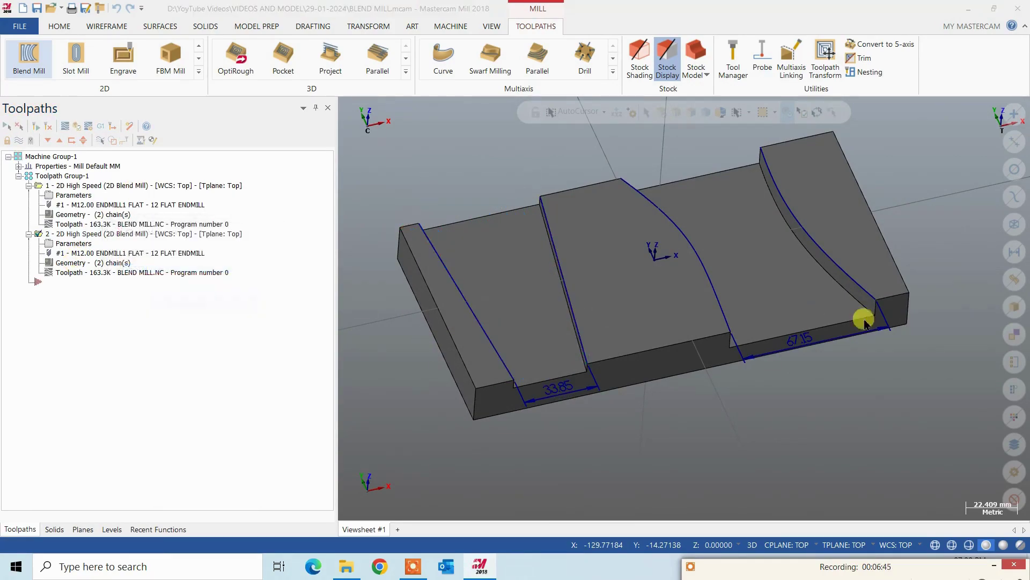
left_click(877, 294)
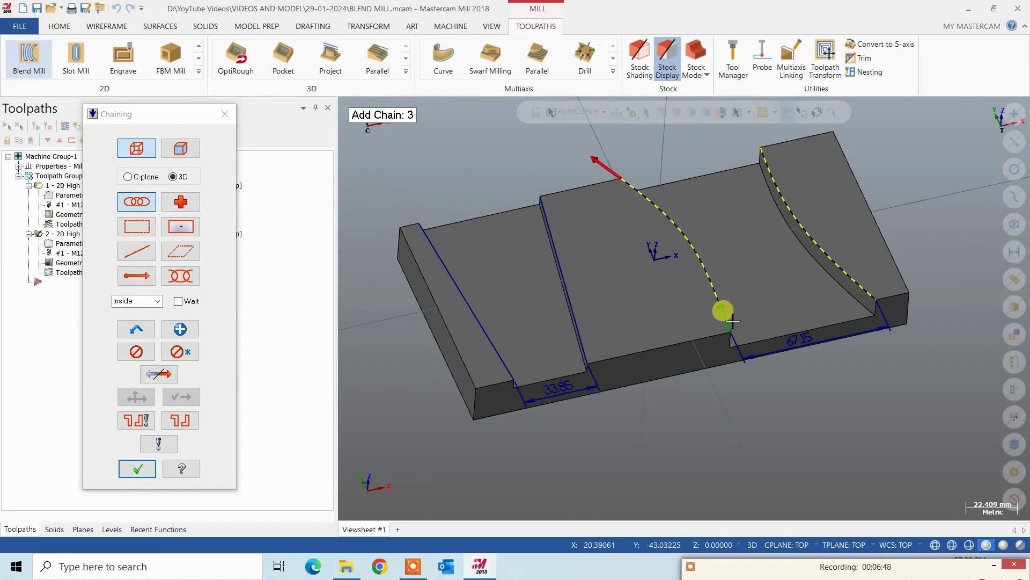
left_click(139, 468)
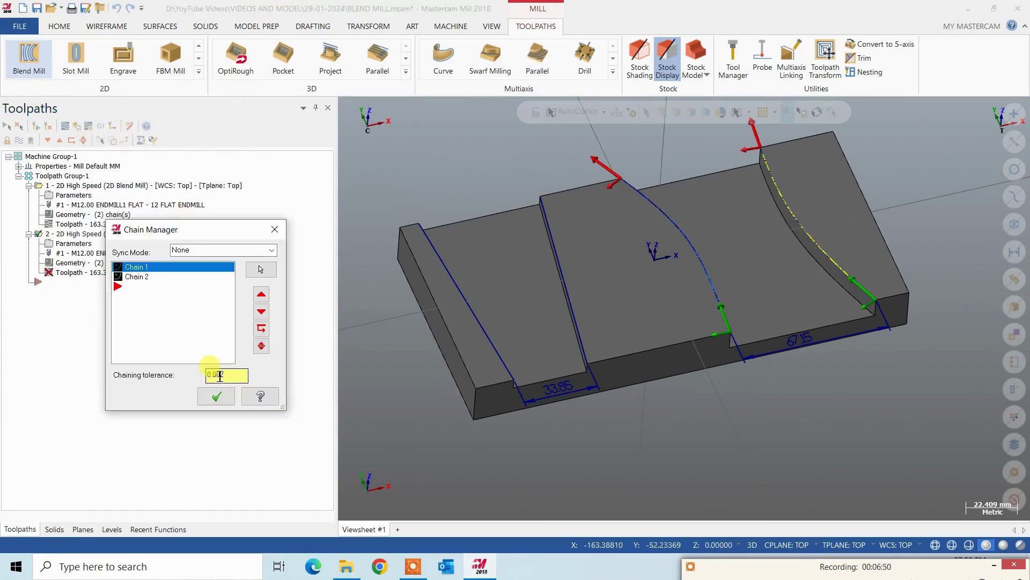
left_click(217, 398)
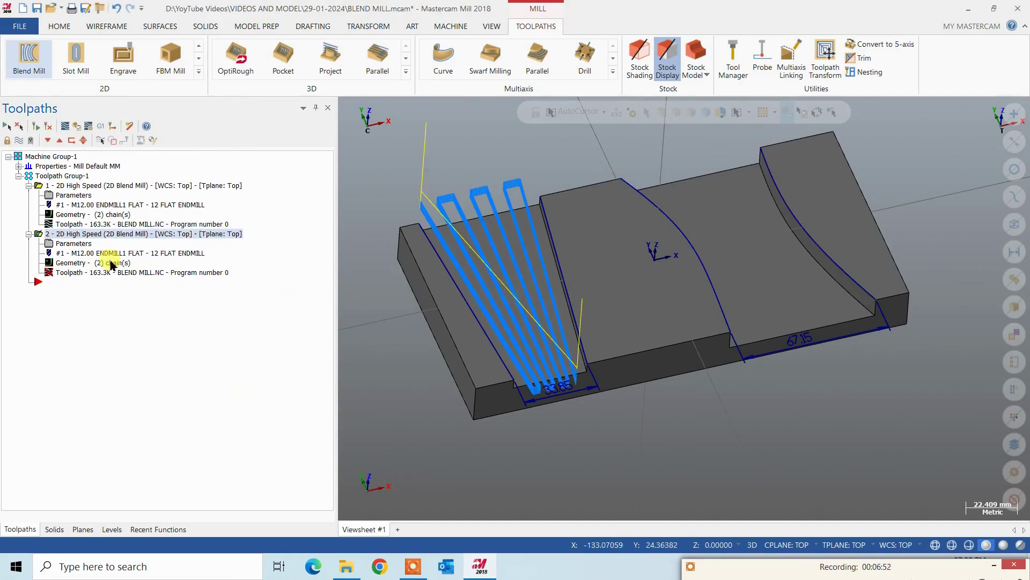
Step: Set operation 2's depth to -10.0 from the slot floor and regenerate it
left_click(74, 244)
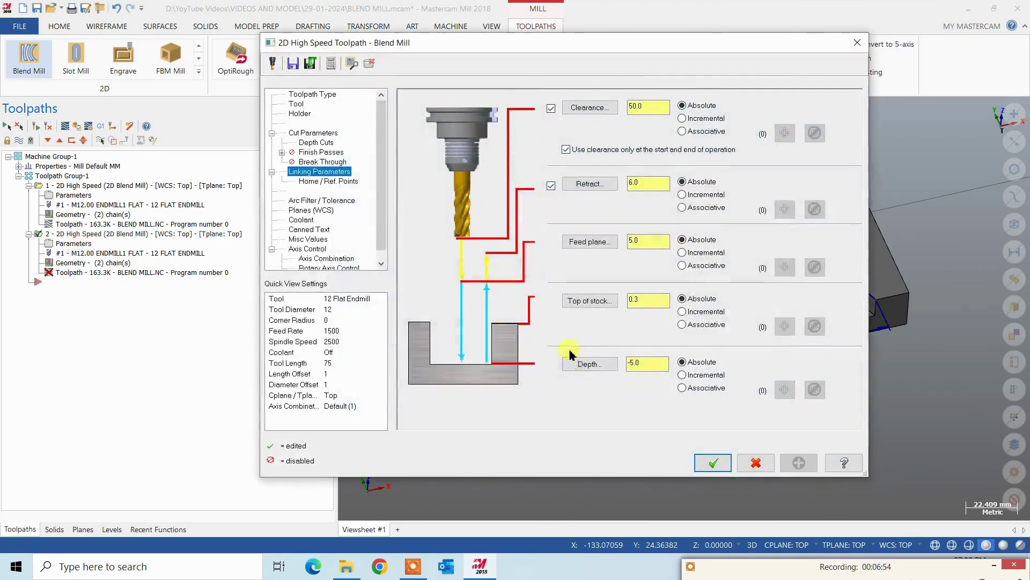
left_click(593, 364)
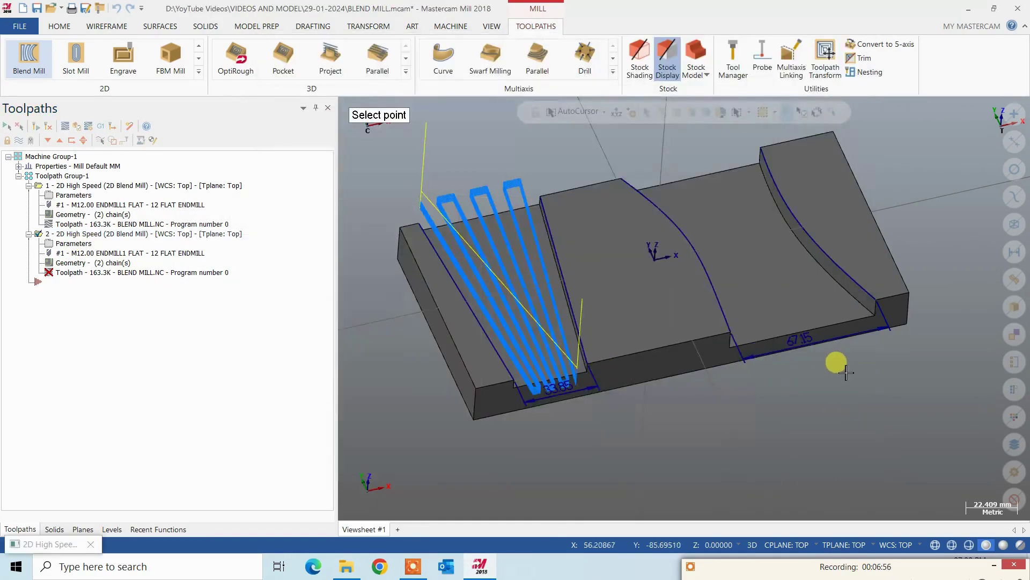
left_click(885, 316)
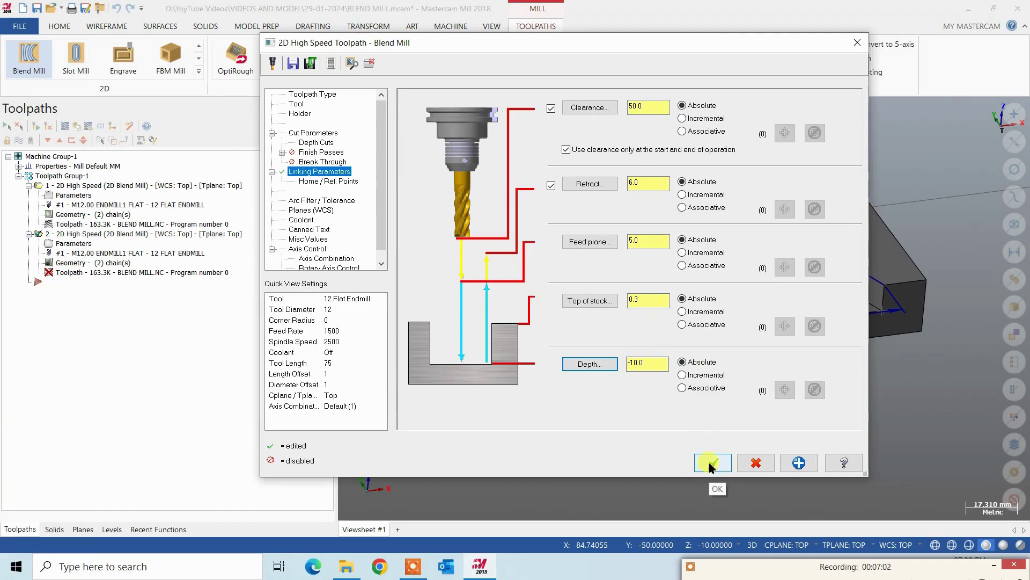
left_click(711, 463)
left_click(34, 126)
Step: Hide operation 1's toolpath so only the curved-slot passes show
mouse_move(460, 223)
middle_mouse_down()
mouse_move(713, 299)
mouse_move(720, 238)
mouse_move(726, 260)
mouse_move(729, 239)
middle_mouse_up()
mouse_move(730, 359)
middle_mouse_down()
mouse_move(738, 290)
mouse_move(681, 288)
mouse_move(754, 352)
mouse_move(748, 311)
mouse_move(651, 297)
middle_mouse_up()
left_click(99, 140)
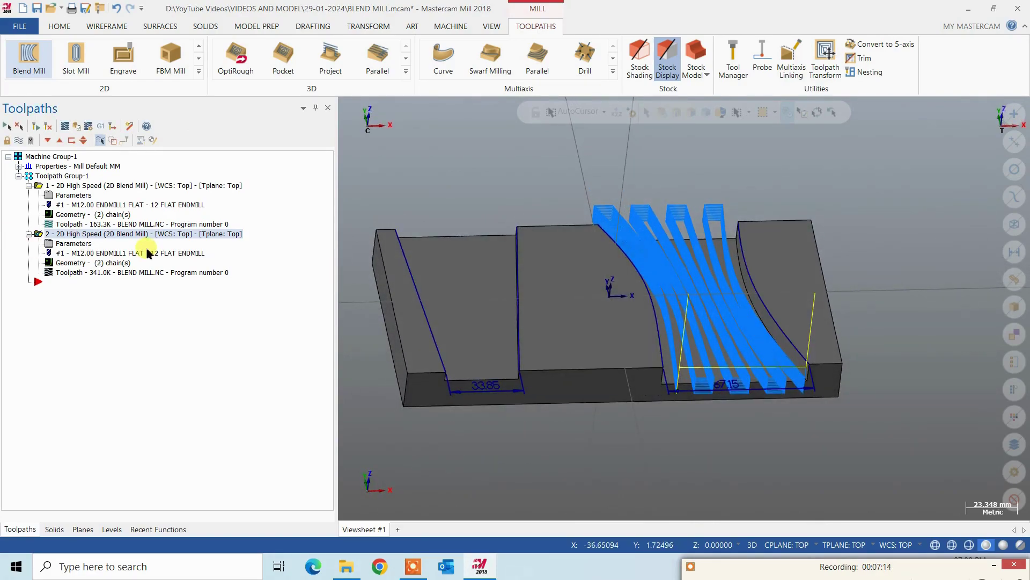
left_click(64, 128)
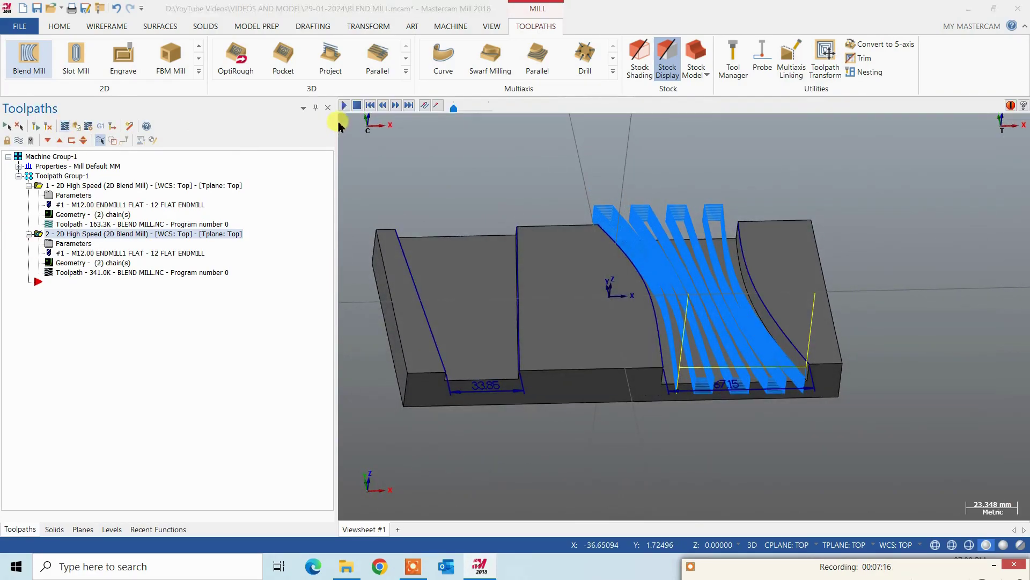
left_click(345, 106)
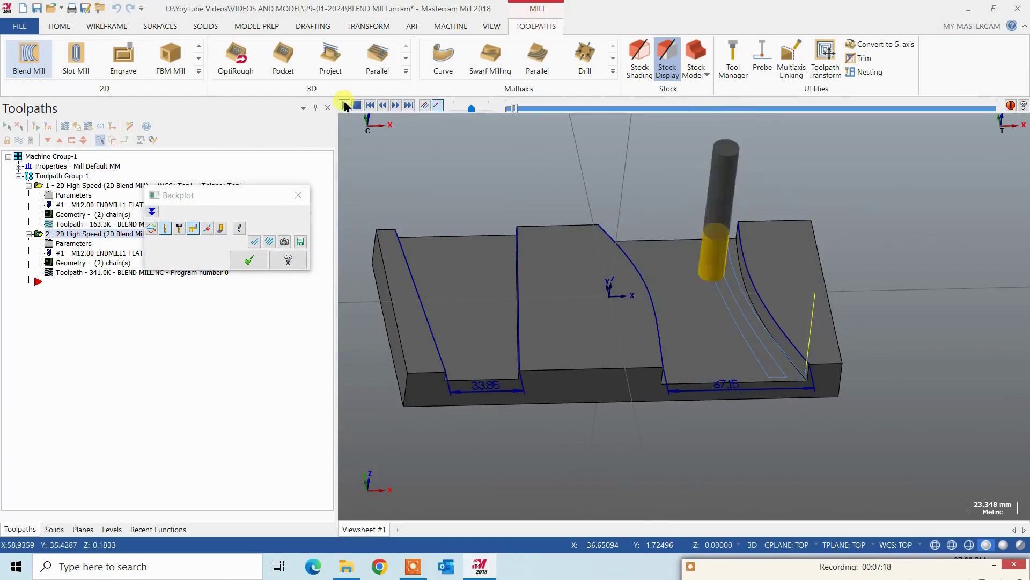
mouse_move(665, 304)
middle_mouse_down()
mouse_move(670, 340)
mouse_move(633, 336)
mouse_move(642, 322)
mouse_move(671, 321)
mouse_move(656, 331)
middle_mouse_up()
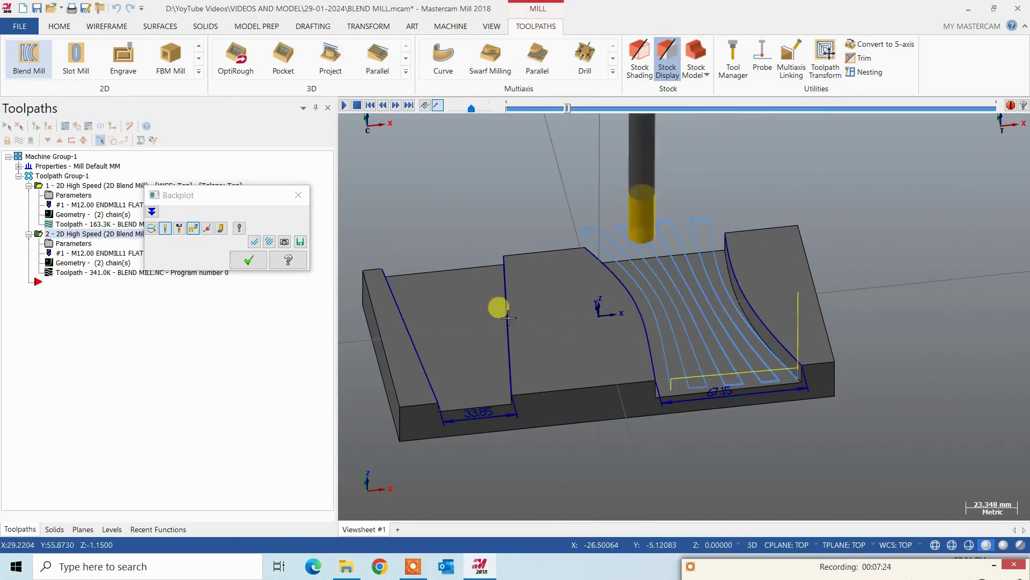
left_click(220, 228)
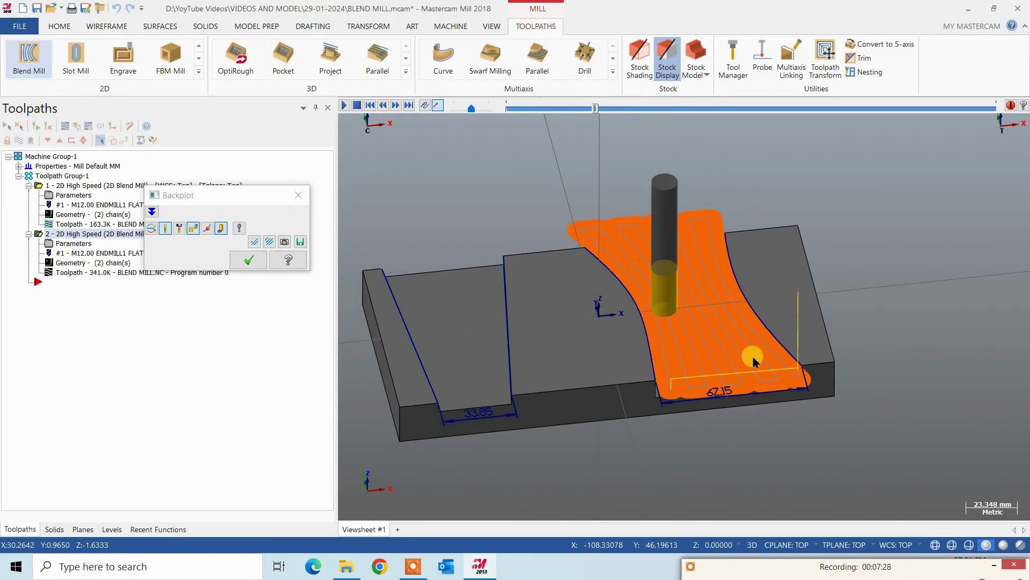
scroll(704, 405, "up", 3)
scroll(695, 412, "up", 2)
mouse_move(695, 412)
middle_mouse_down()
mouse_move(668, 386)
mouse_move(682, 413)
mouse_move(668, 359)
mouse_move(651, 349)
mouse_move(683, 380)
mouse_move(834, 399)
middle_mouse_up()
scroll(661, 351, "up", 2)
scroll(684, 383, "down", 2)
scroll(834, 399, "down", 2)
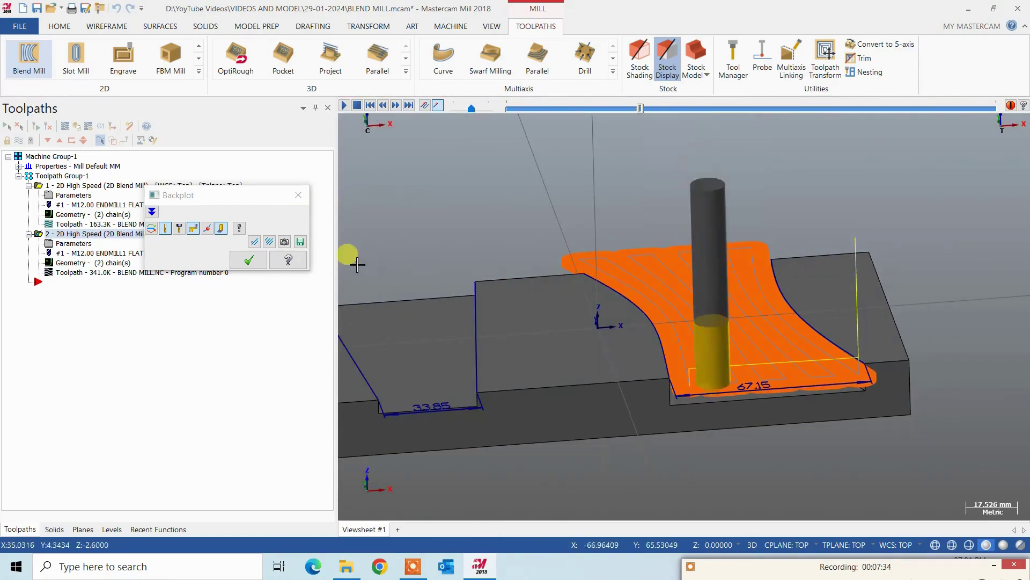
left_click(228, 229)
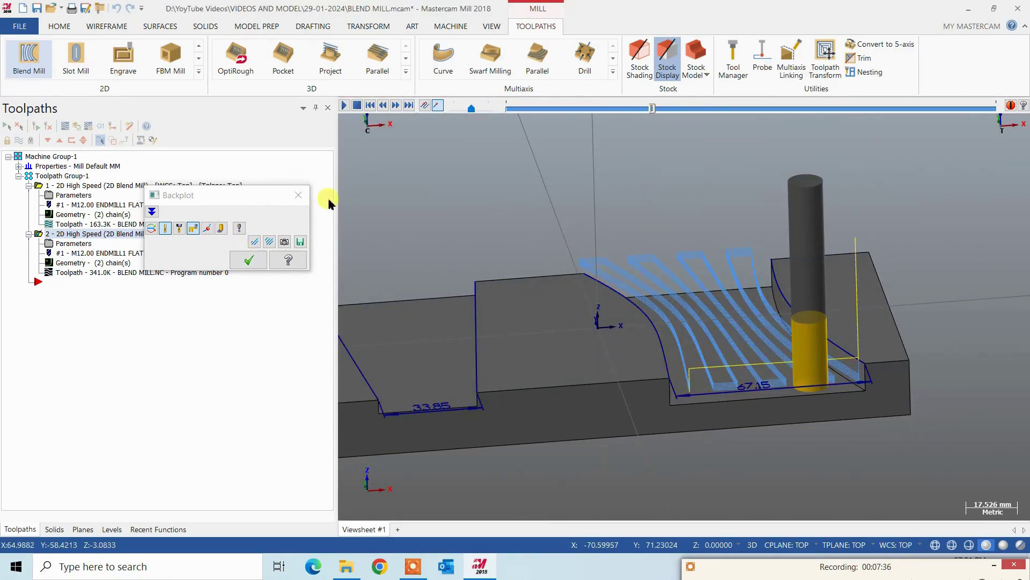
left_click(298, 195)
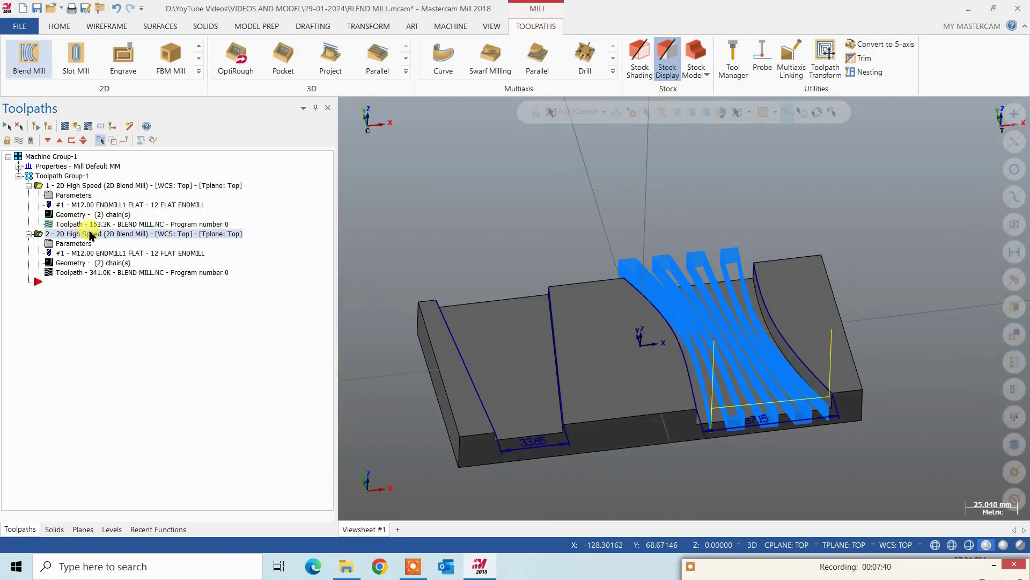
Step: Copy operation 2 and paste it as operation 3
right_click(90, 235)
left_click(129, 324)
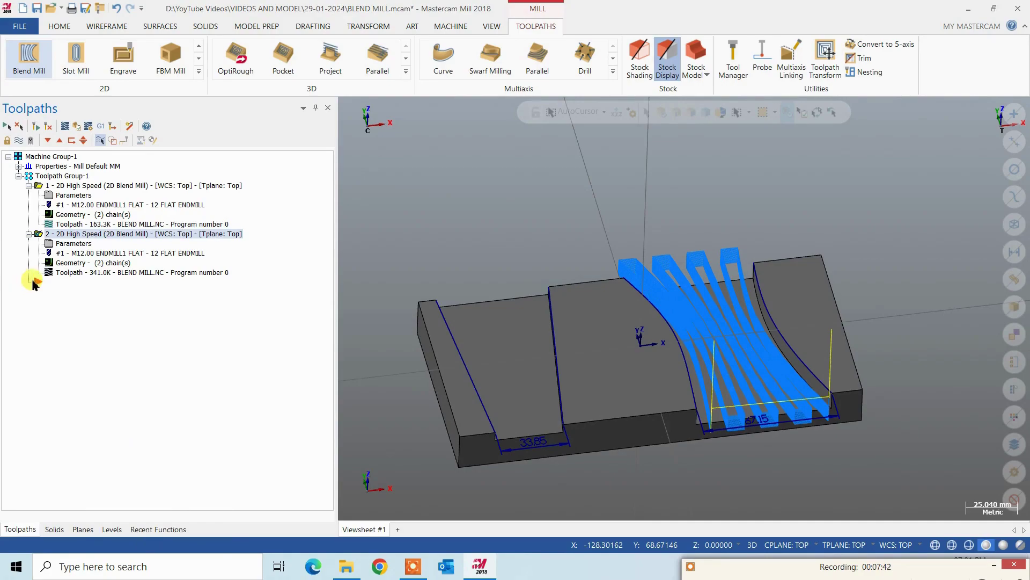
right_click(34, 283)
left_click(76, 350)
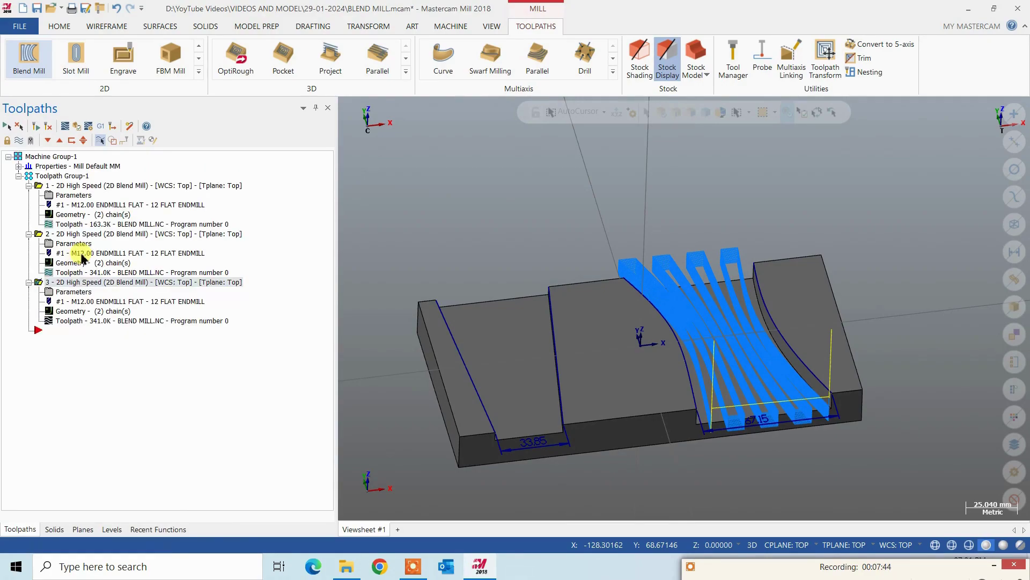
Step: Turn off depth cuts for operation 3 and leave 0.5 stock on walls
left_click(79, 293)
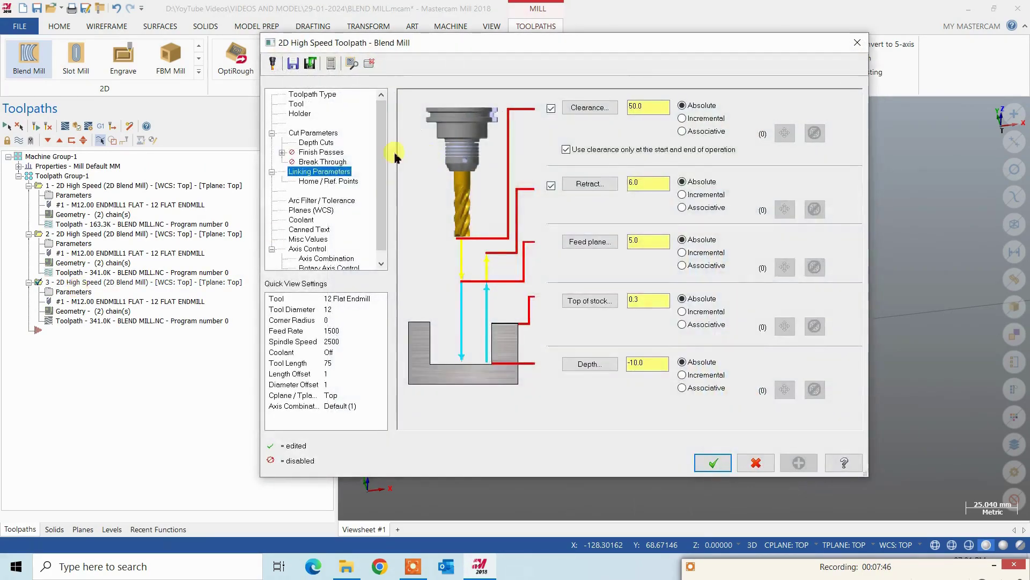
left_click(331, 134)
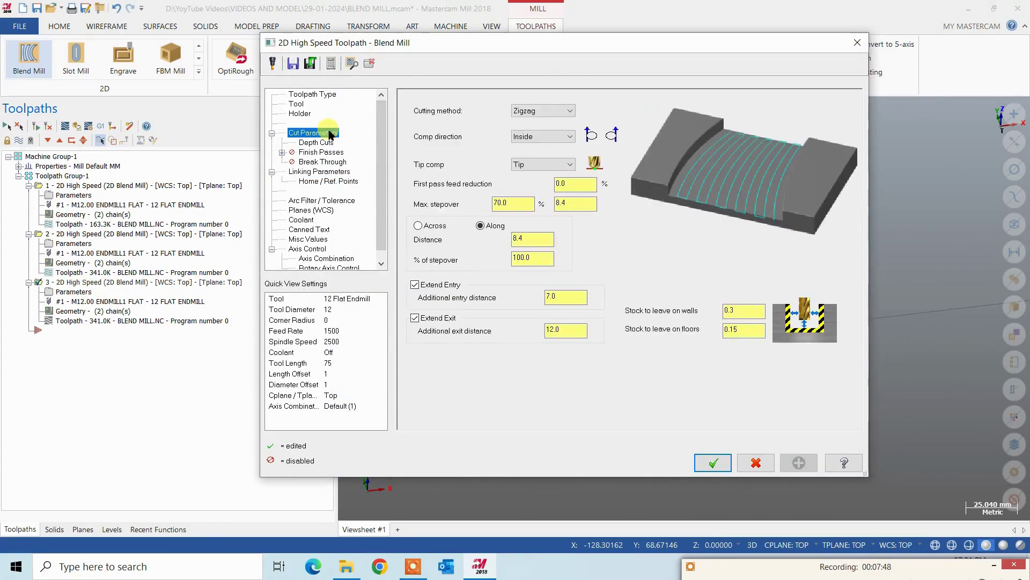
left_click(317, 143)
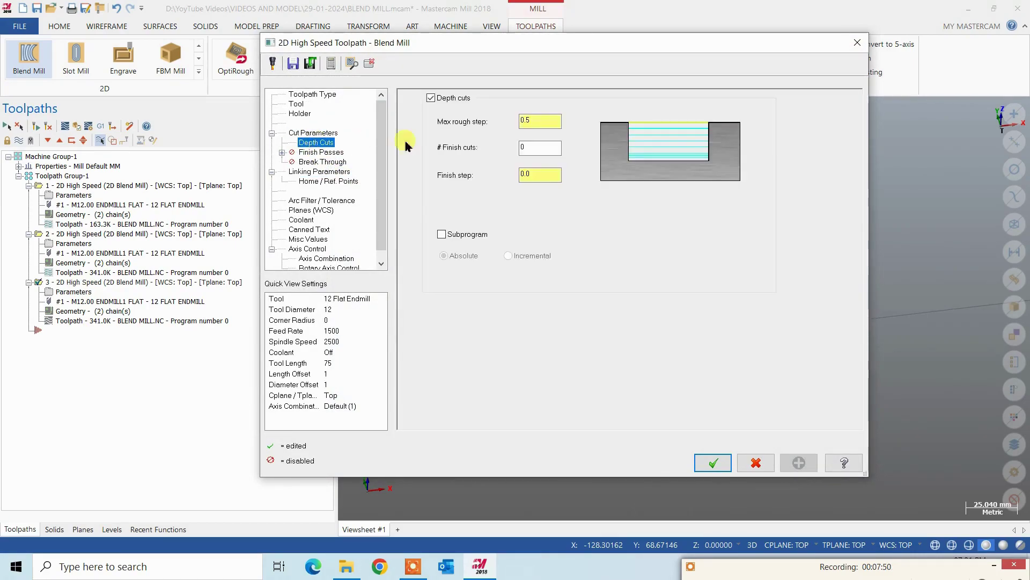
left_click(431, 99)
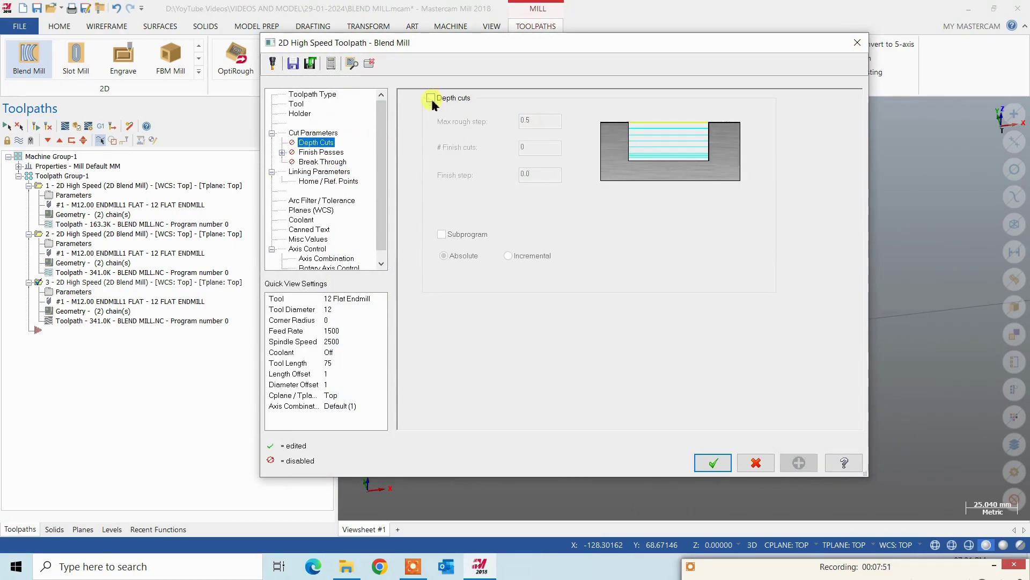
left_click(328, 133)
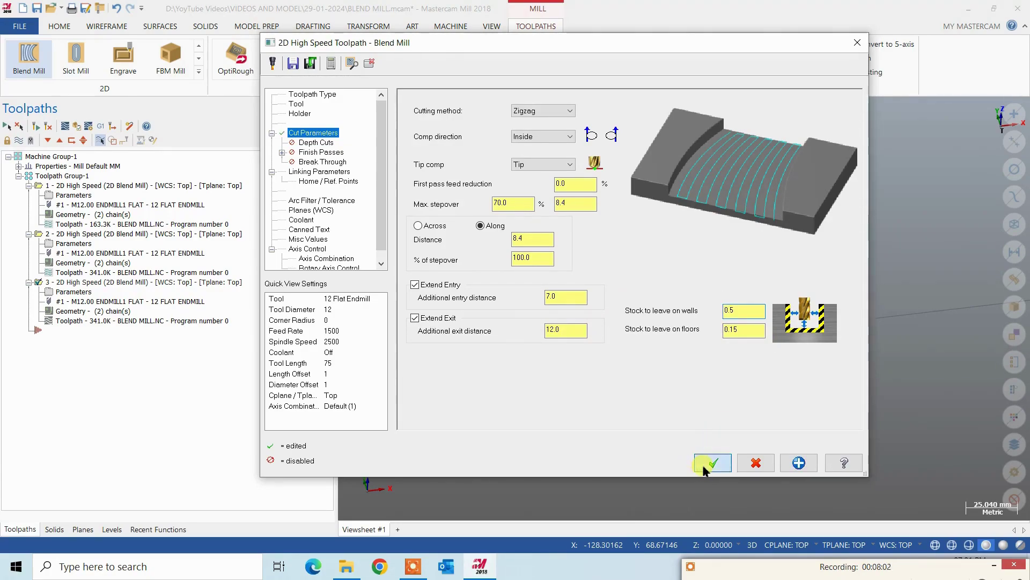
left_click(704, 467)
Step: Regenerate operation 3's toolpath and view the whole part from the top
left_click(36, 126)
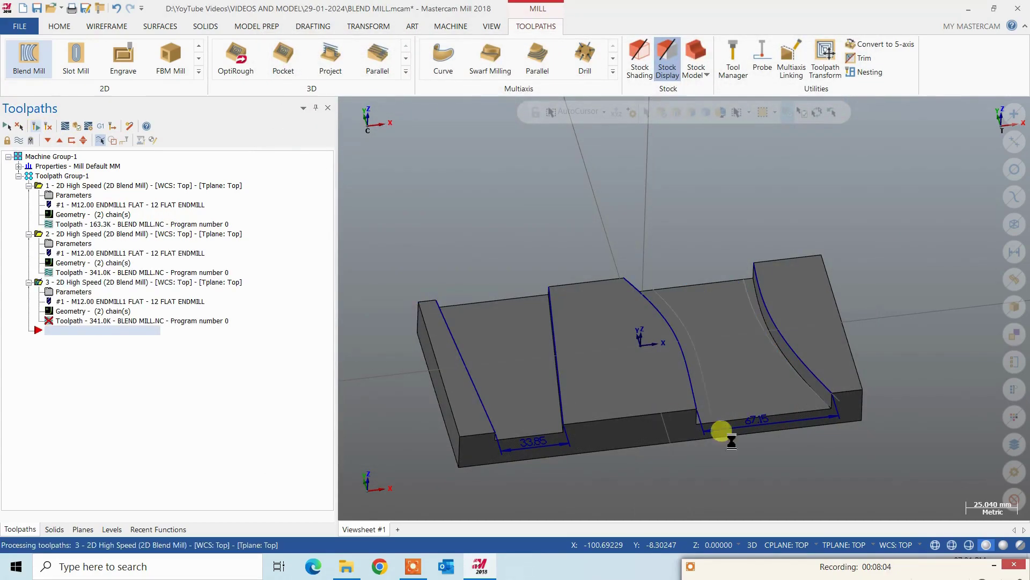
scroll(787, 380, "up", 2)
scroll(792, 360, "up", 2)
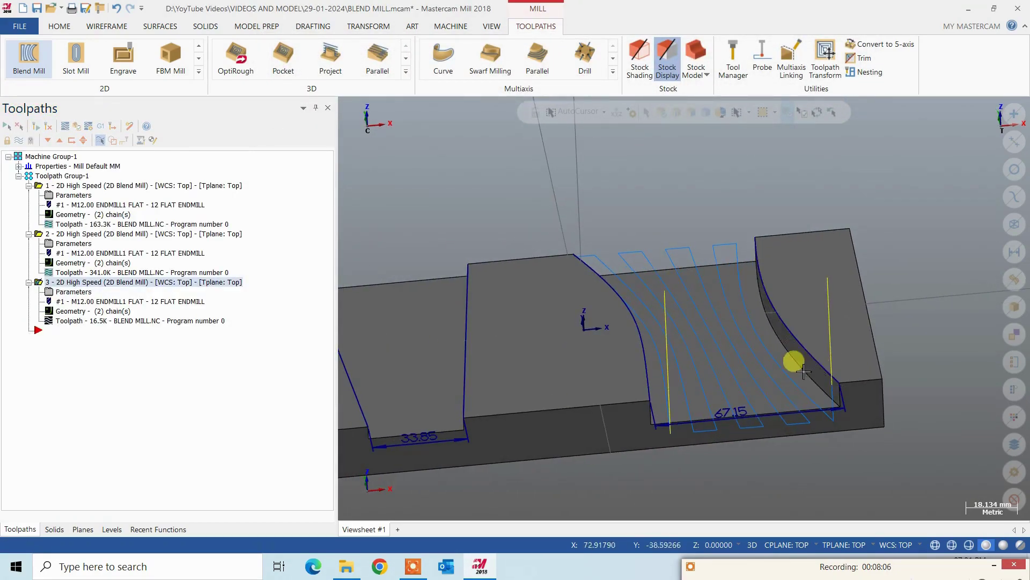
mouse_move(847, 343)
middle_mouse_down()
mouse_move(783, 369)
mouse_move(799, 395)
middle_mouse_up()
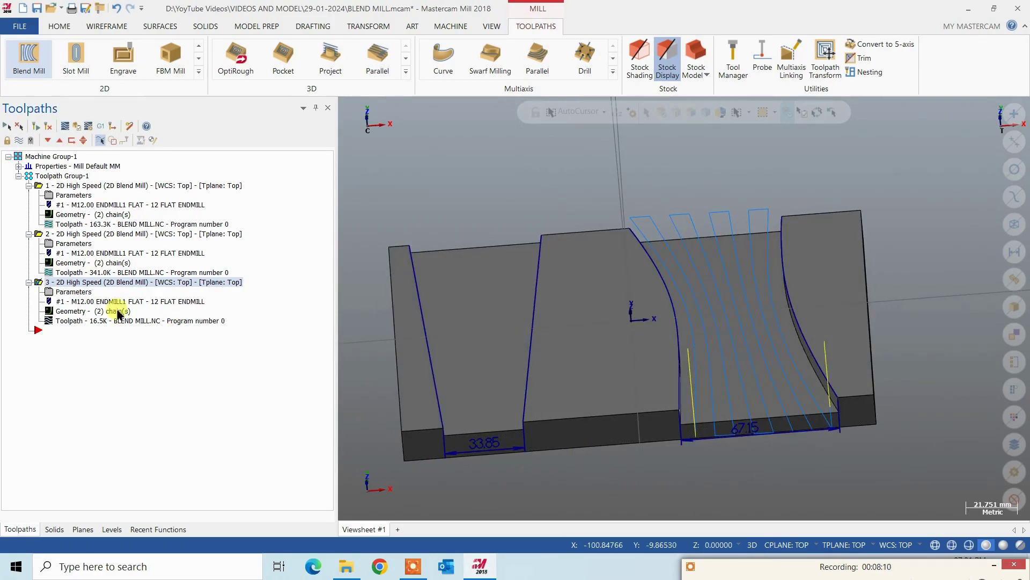
Step: Copy the first Blend Mill operation and paste it after operation 3 as operation 4
left_click(84, 187)
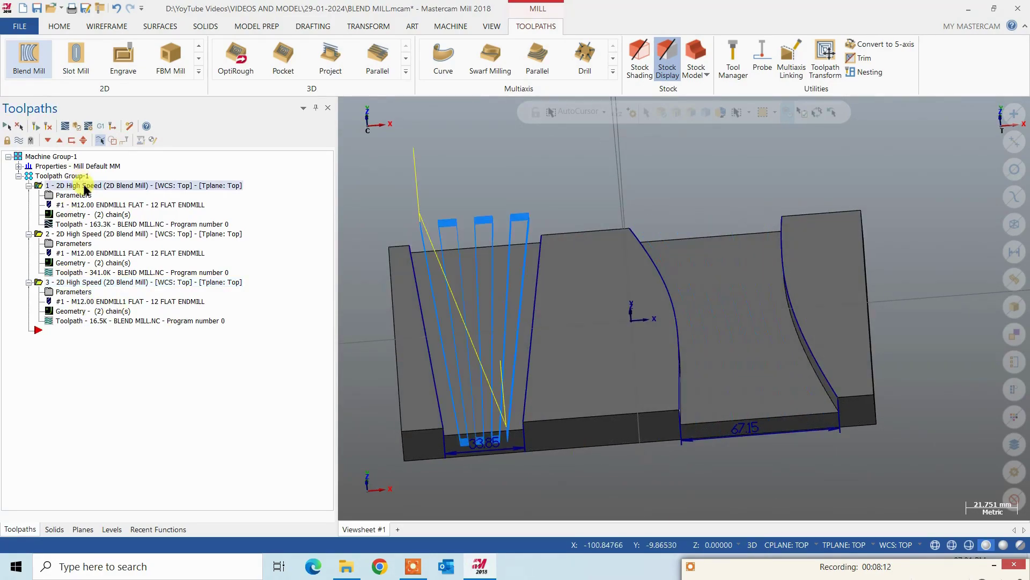
right_click(84, 187)
left_click(112, 291)
left_click(34, 324)
right_click(35, 325)
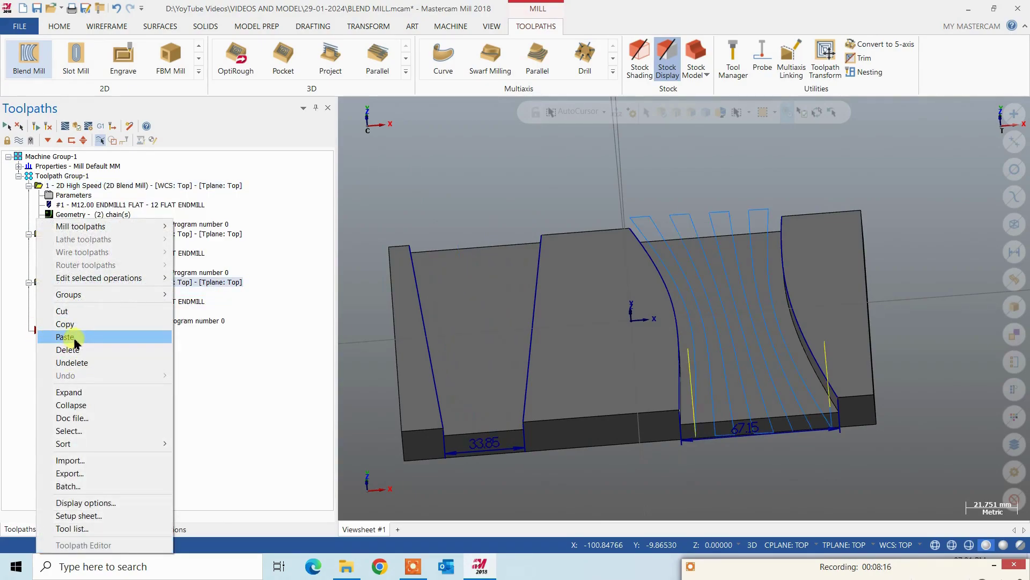
left_click(65, 336)
Step: Review operation 4's depth cut settings and regenerate it across the 33.85 slot
left_click(78, 293)
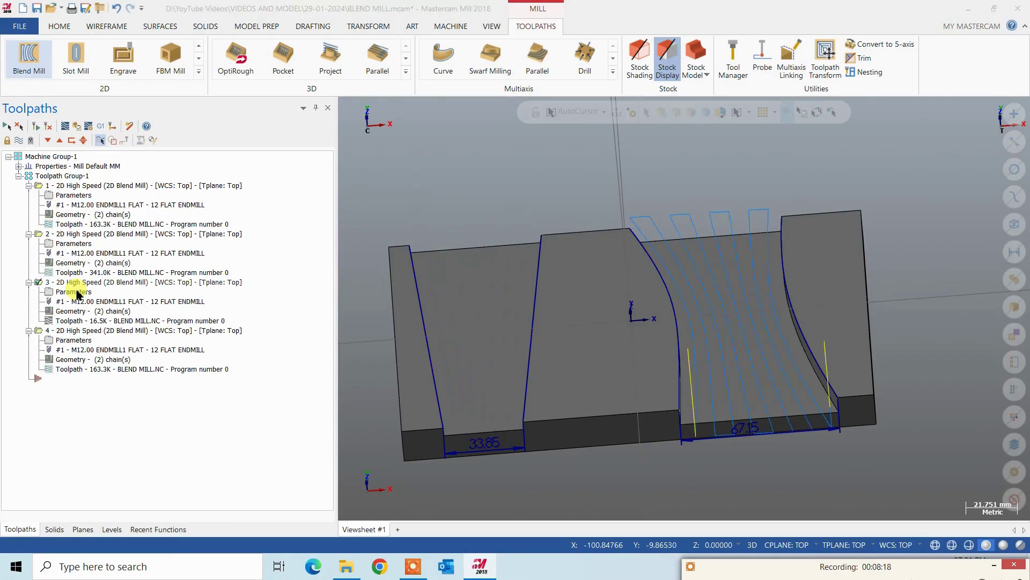
left_click(854, 45)
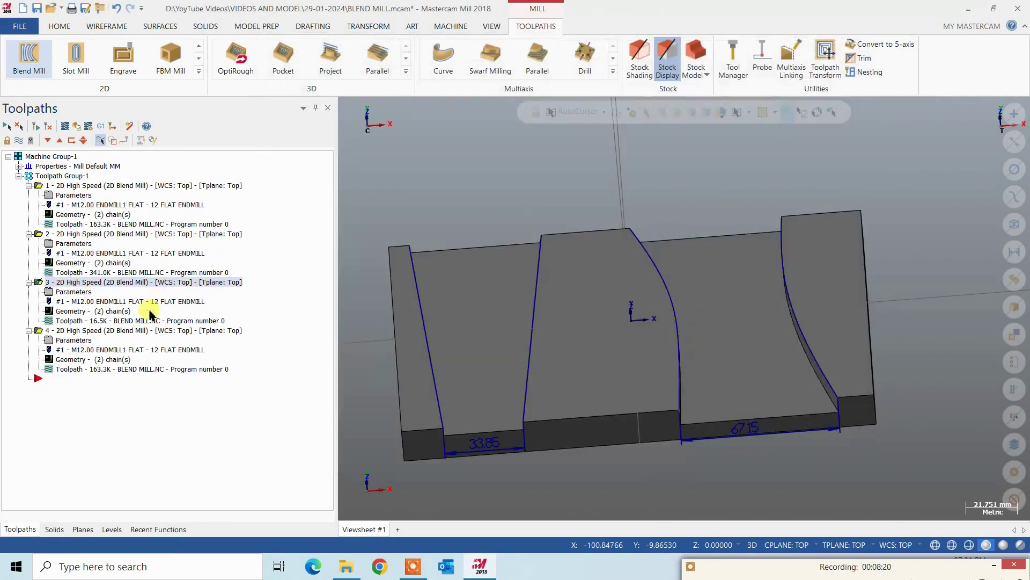
left_click(111, 331)
left_click(78, 340)
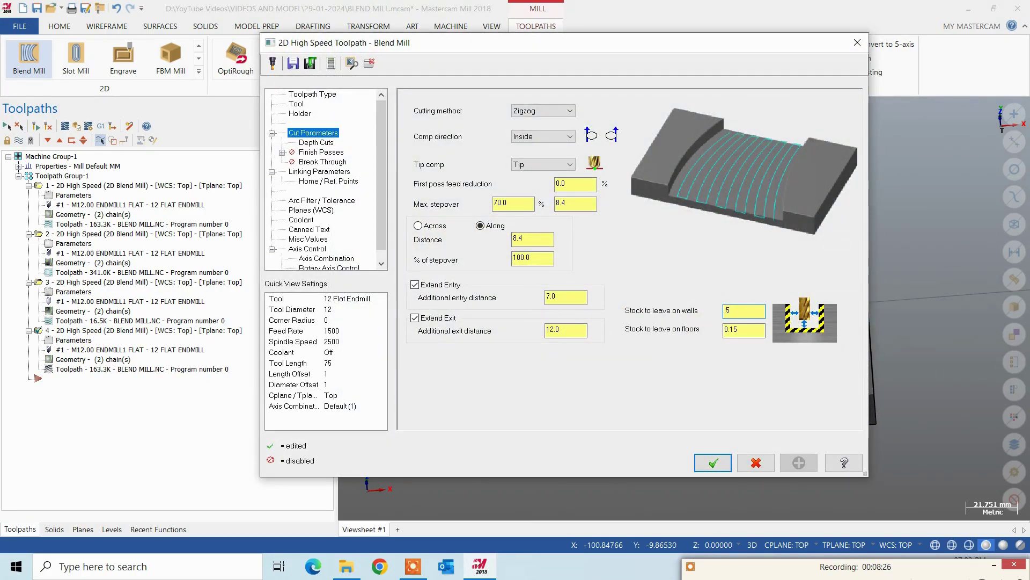
type("0.5")
left_click(322, 142)
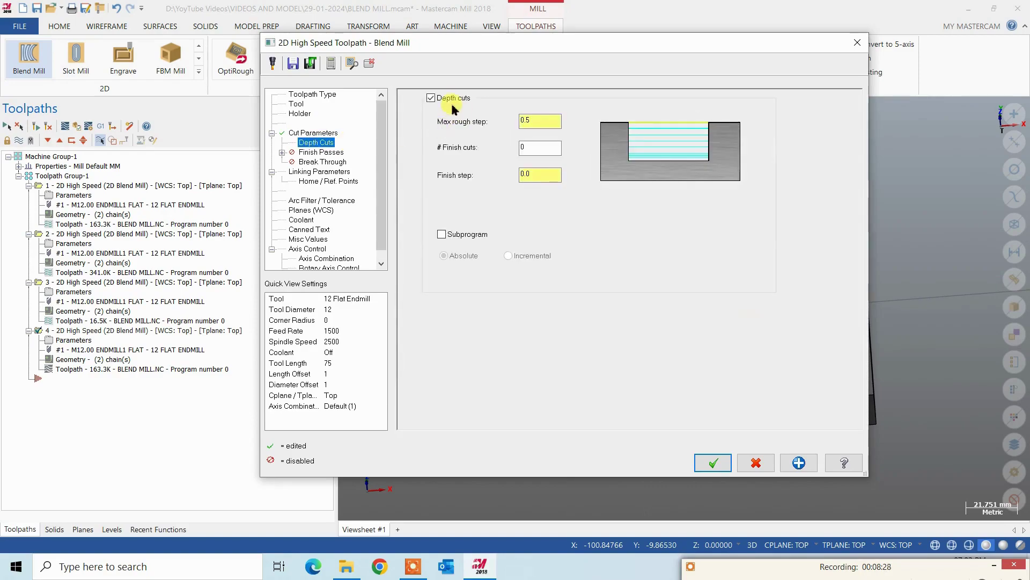
left_click(714, 463)
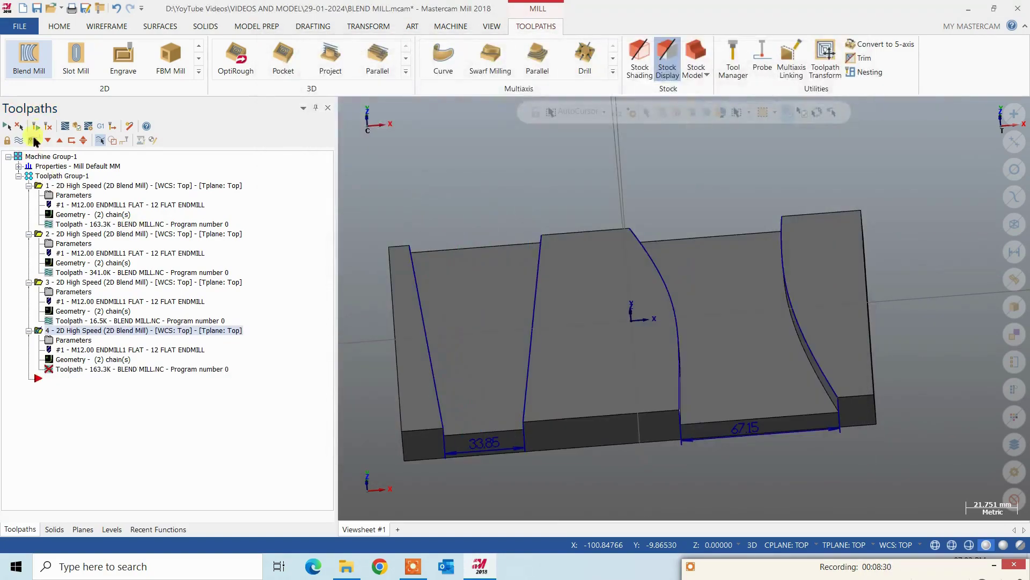
mouse_move(526, 338)
middle_mouse_down()
mouse_move(561, 313)
mouse_move(547, 322)
middle_mouse_up()
Step: Save the file with Ctrl+S and show the Levels list
key("ctrl+s")
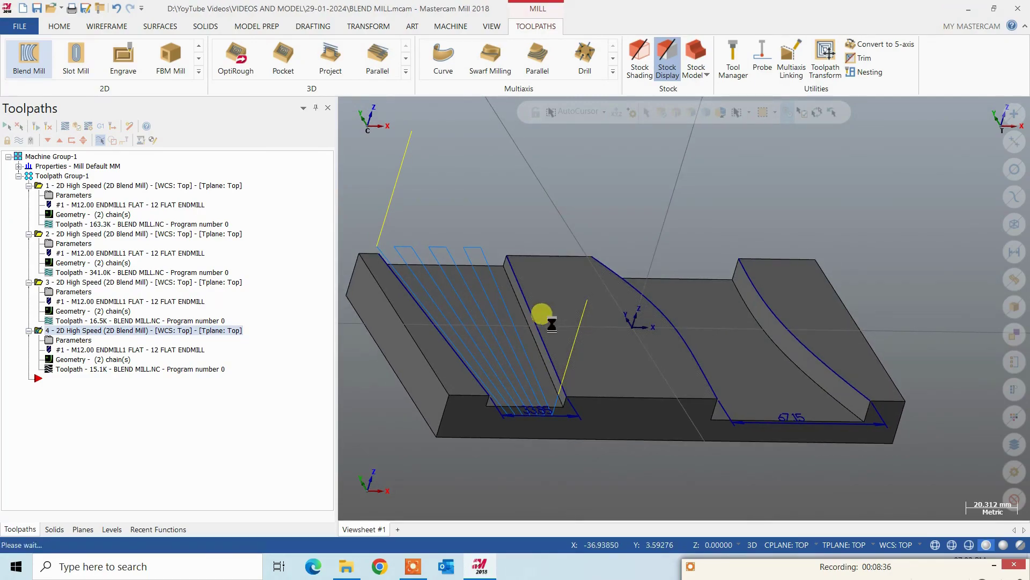
mouse_move(573, 308)
middle_mouse_down()
mouse_move(534, 304)
mouse_move(541, 299)
middle_mouse_up()
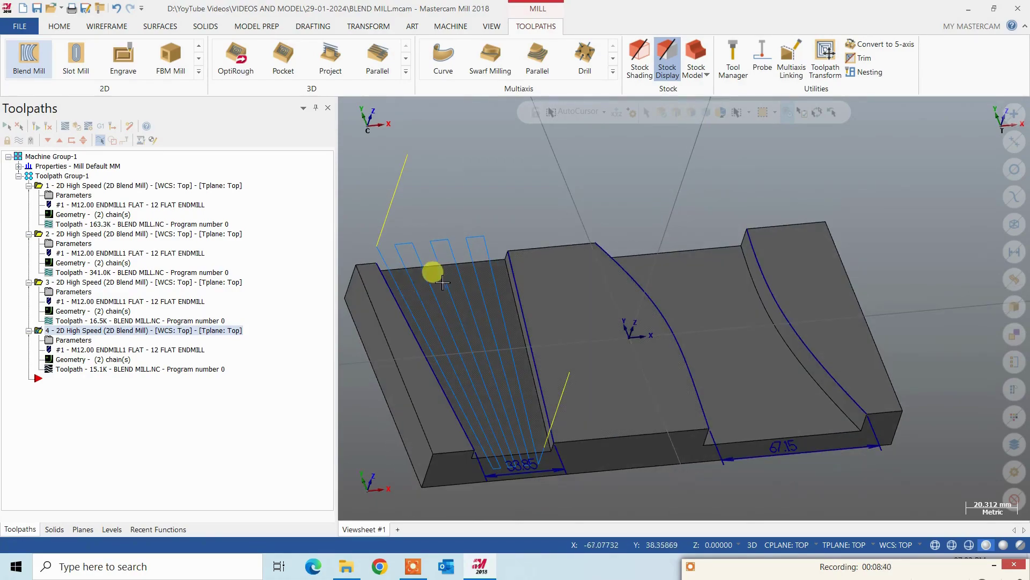
mouse_move(418, 293)
middle_mouse_down()
mouse_move(476, 225)
mouse_move(545, 253)
mouse_move(511, 258)
mouse_move(380, 222)
middle_mouse_up()
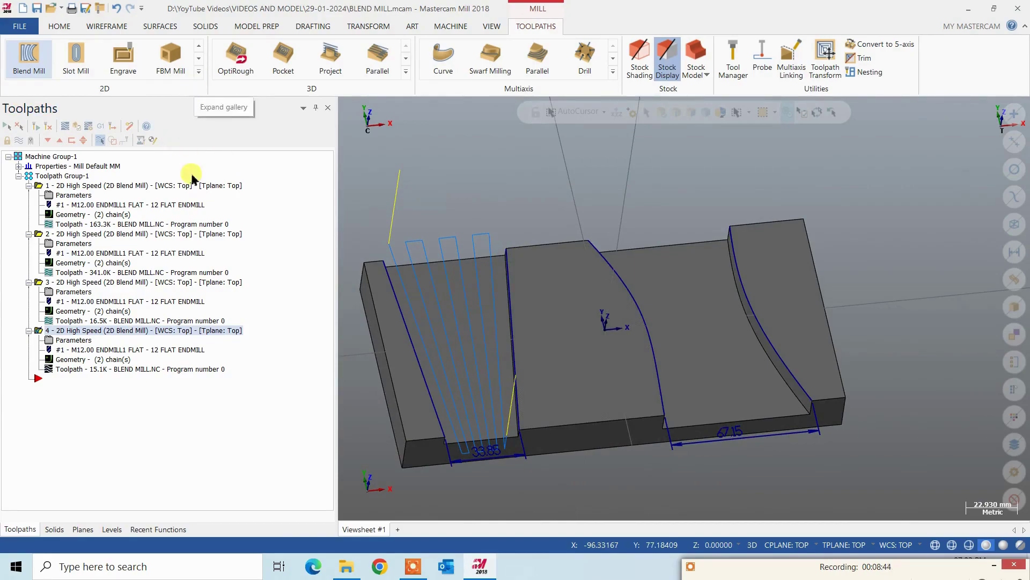
left_click(111, 528)
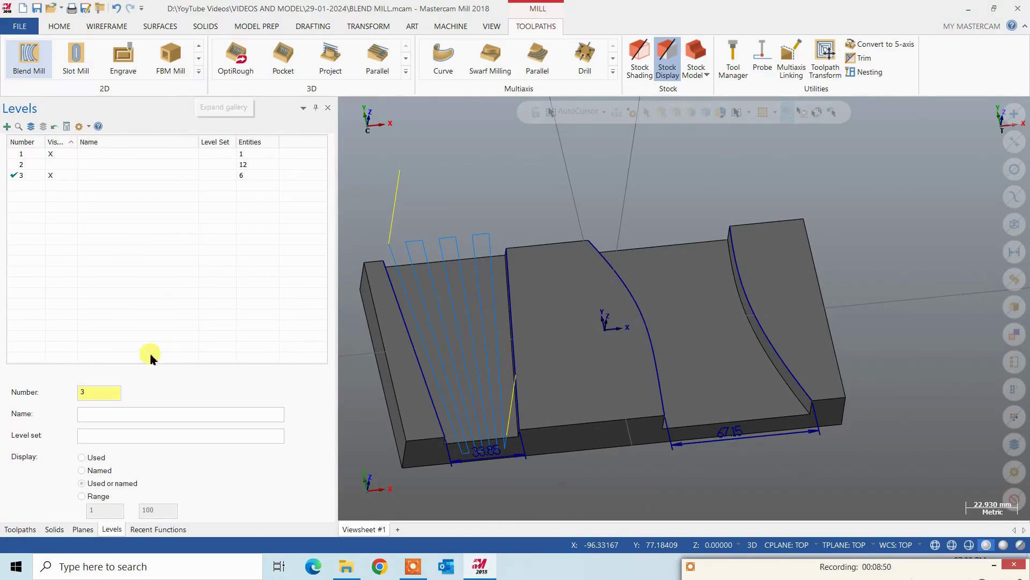
Step: Select the left slot's outer and inner edges
mouse_move(370, 302)
middle_mouse_down()
mouse_move(483, 279)
mouse_move(471, 278)
middle_mouse_up()
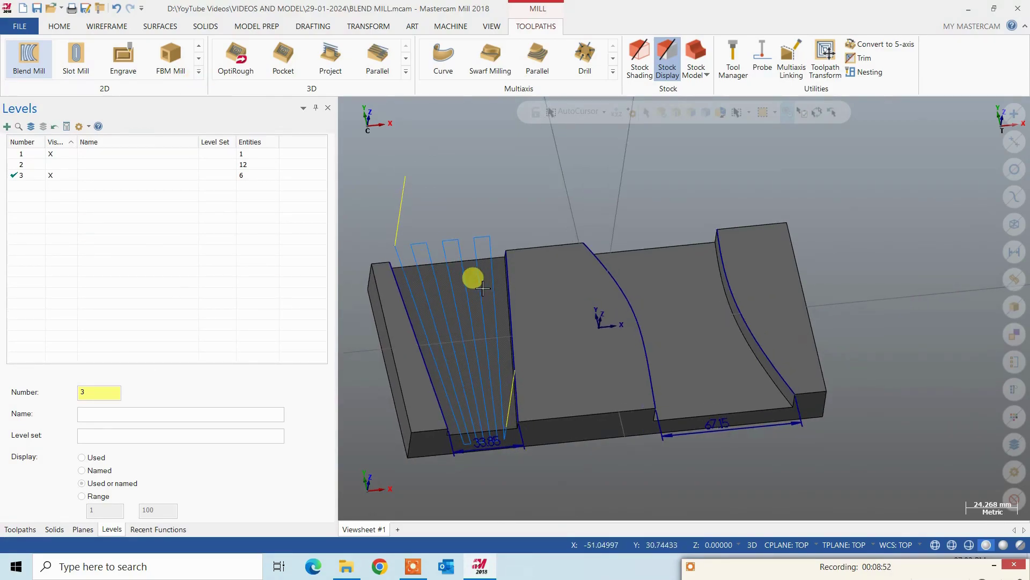
left_click(411, 336)
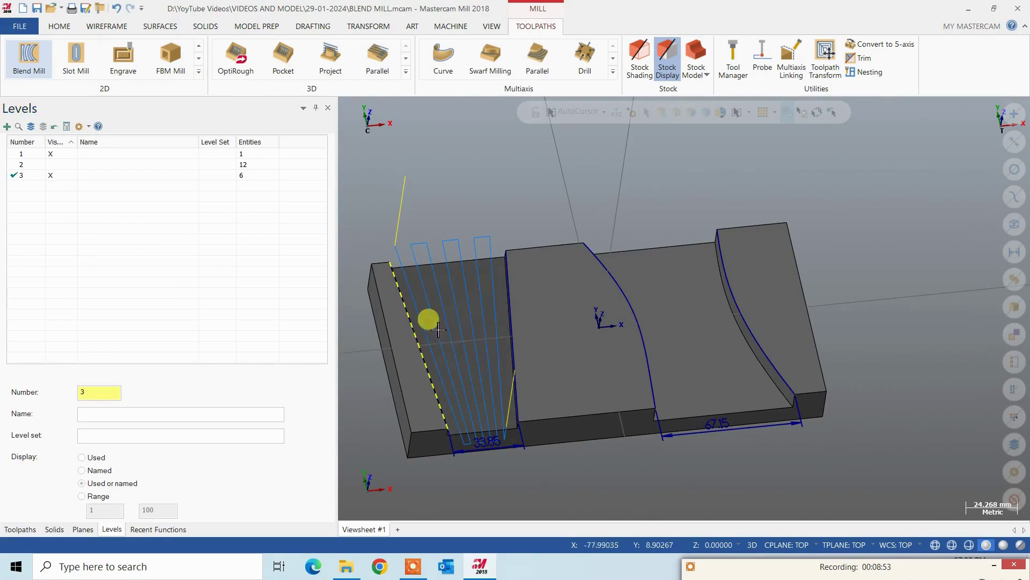
left_click(550, 312)
mouse_move(531, 301)
middle_mouse_down()
mouse_move(564, 292)
mouse_move(573, 305)
middle_mouse_up()
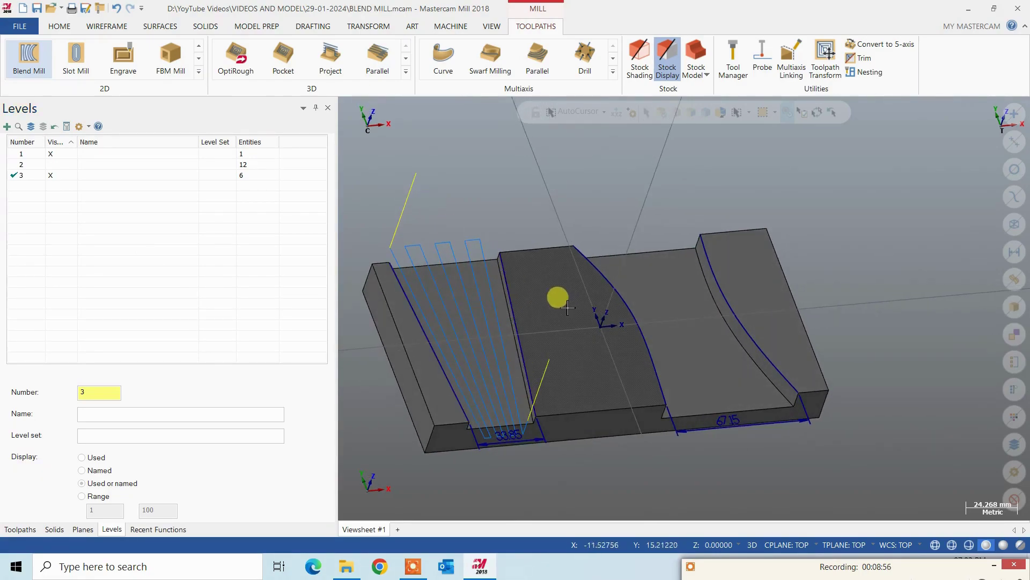
Step: Create a Curve One Edge curve along the 33.85 slot's floor edge
left_click(107, 27)
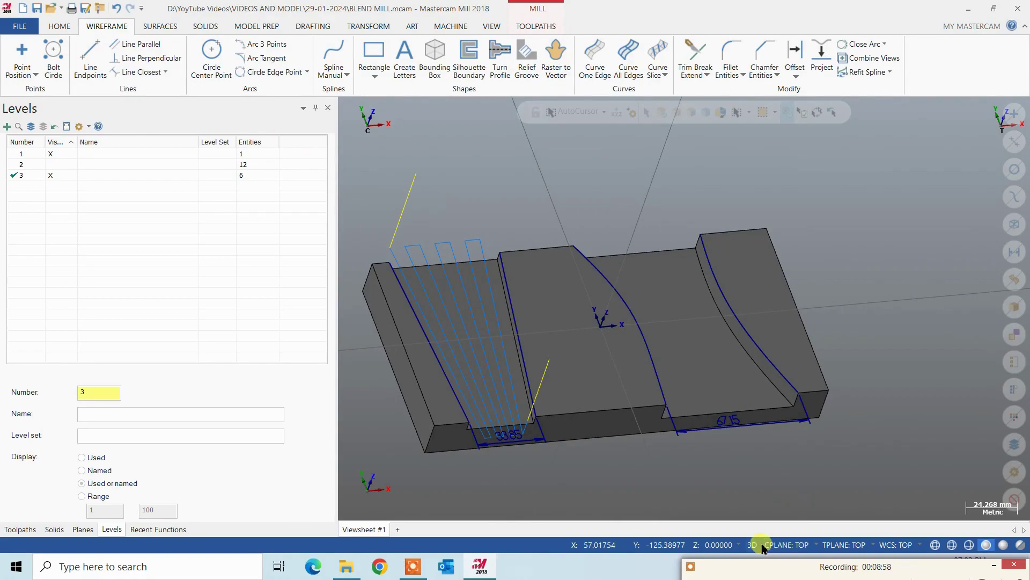
left_click(595, 54)
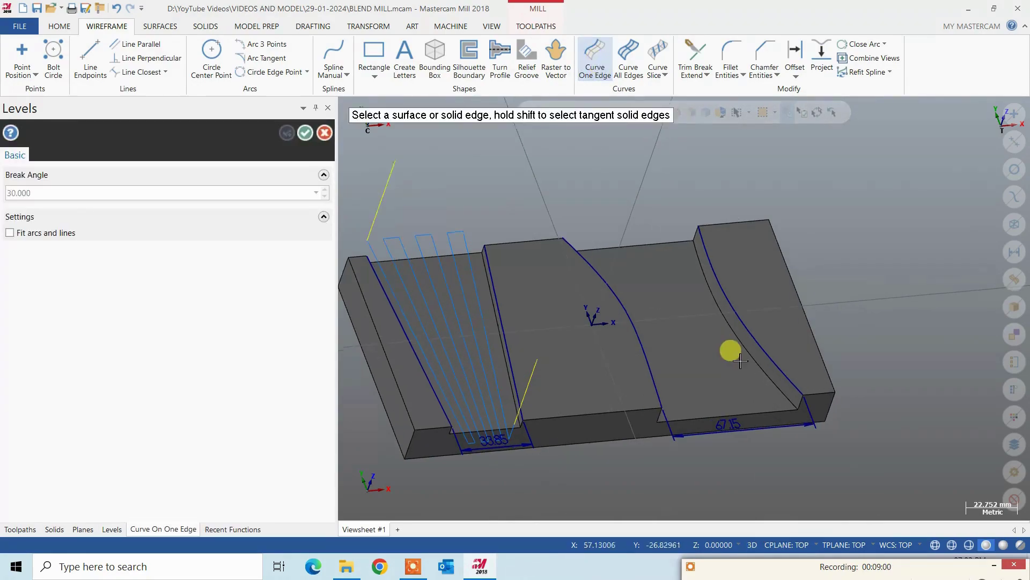
scroll(746, 357, "up", 1)
left_click(751, 361)
mouse_move(672, 364)
middle_mouse_down()
mouse_move(654, 379)
mouse_move(506, 333)
mouse_move(582, 340)
mouse_move(567, 396)
middle_mouse_up()
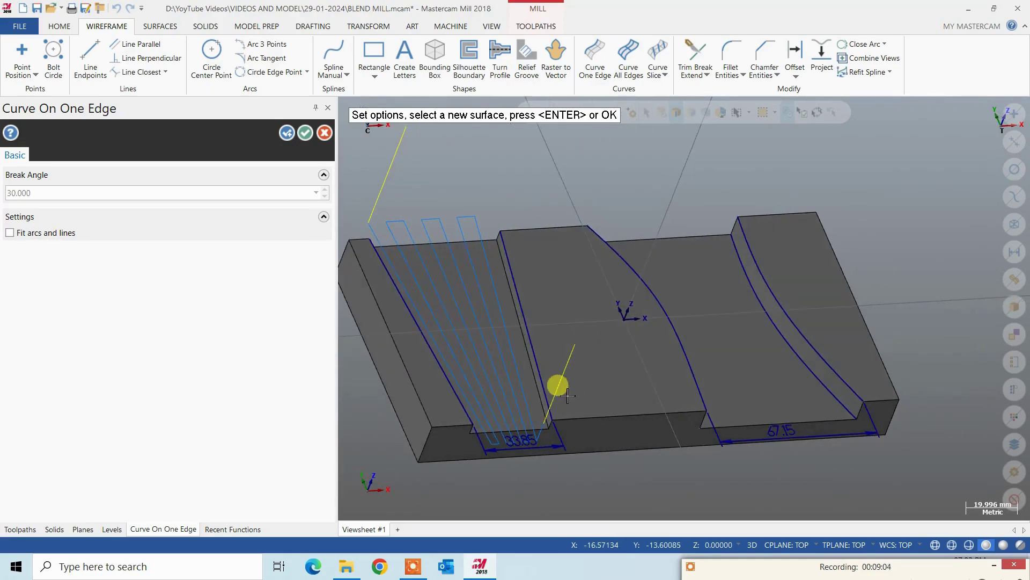
scroll(513, 365, "up", 2)
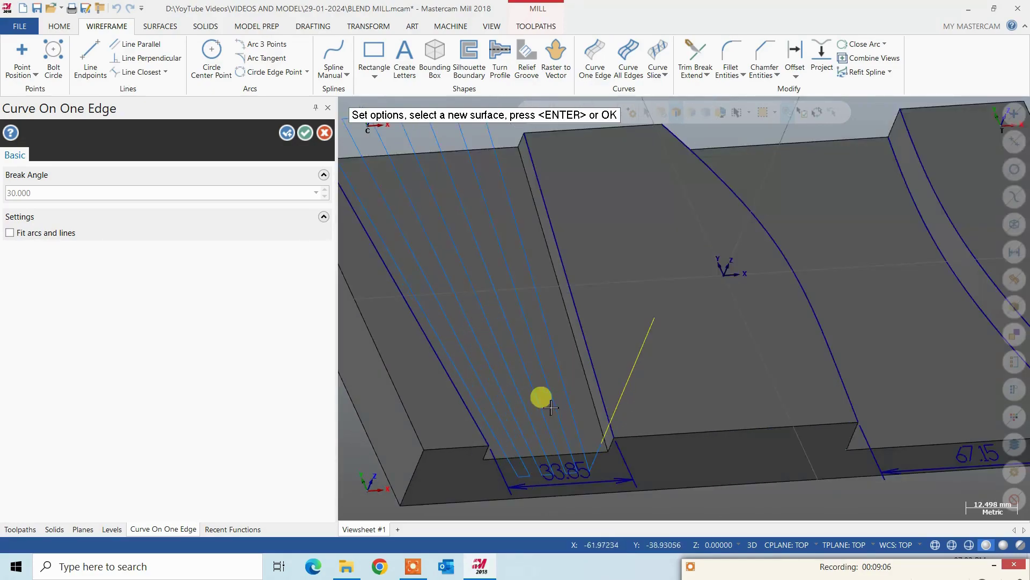
middle_click_drag(640, 371, 525, 357)
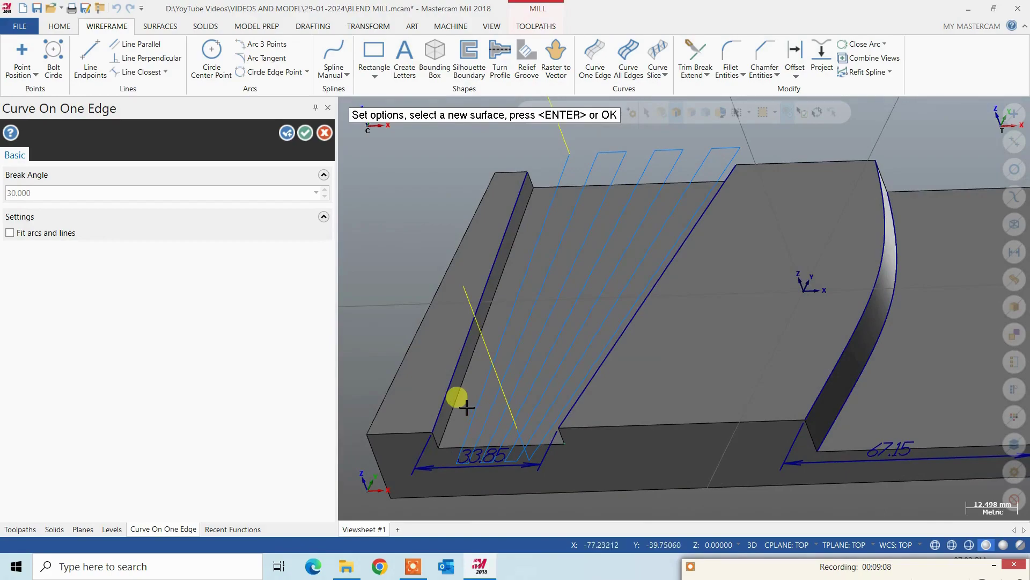
left_click(303, 138)
left_click(696, 56)
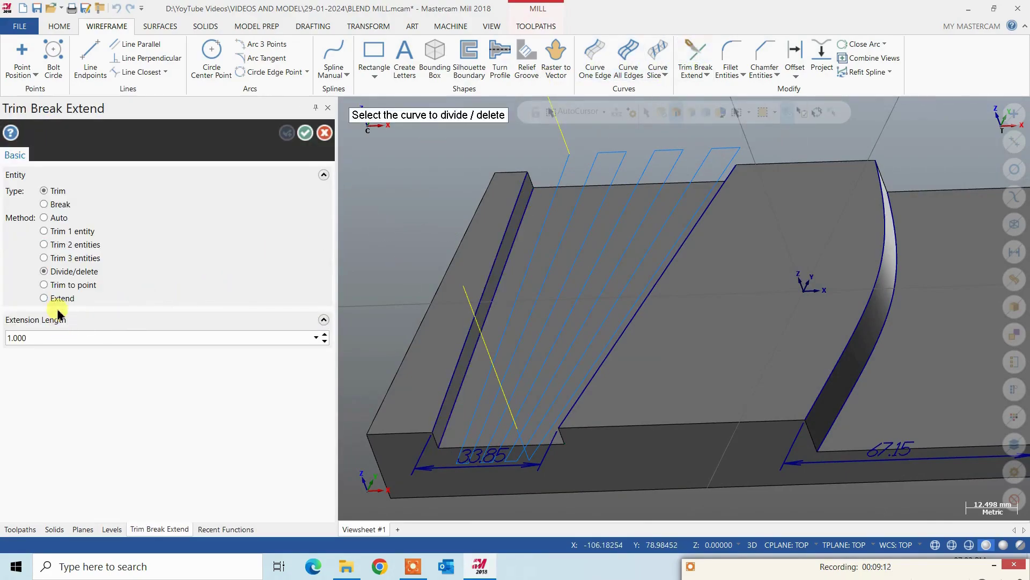
Step: Extend the slot edge curves by 7 at their ends with Trim Break Extend
left_click(44, 298)
type("7")
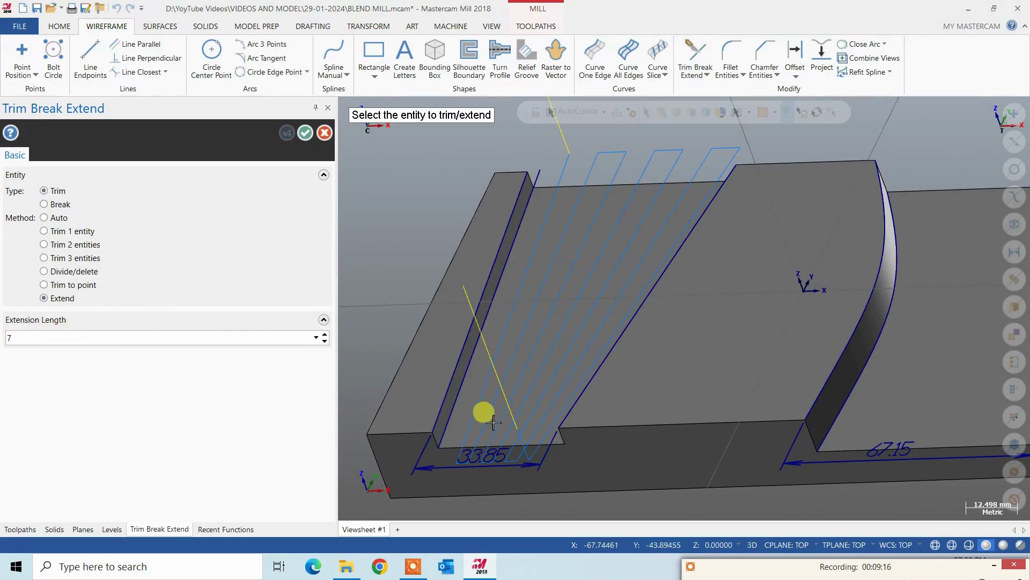
middle_click_drag(453, 436, 566, 402)
scroll(580, 421, "up", 3)
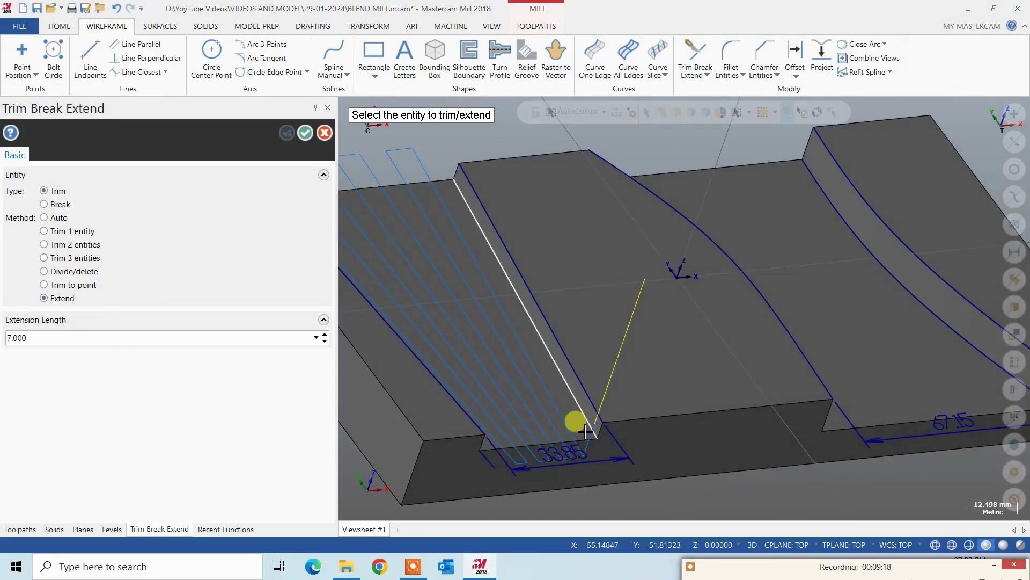
scroll(537, 225, "down", 1)
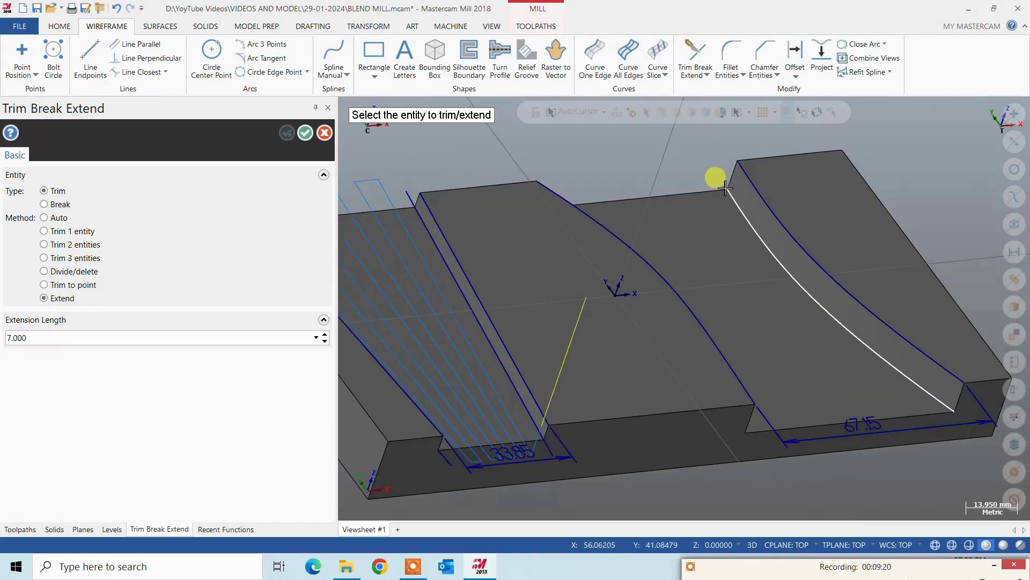
scroll(719, 205, "down", 1)
scroll(725, 218, "up", 2)
scroll(716, 173, "up", 2)
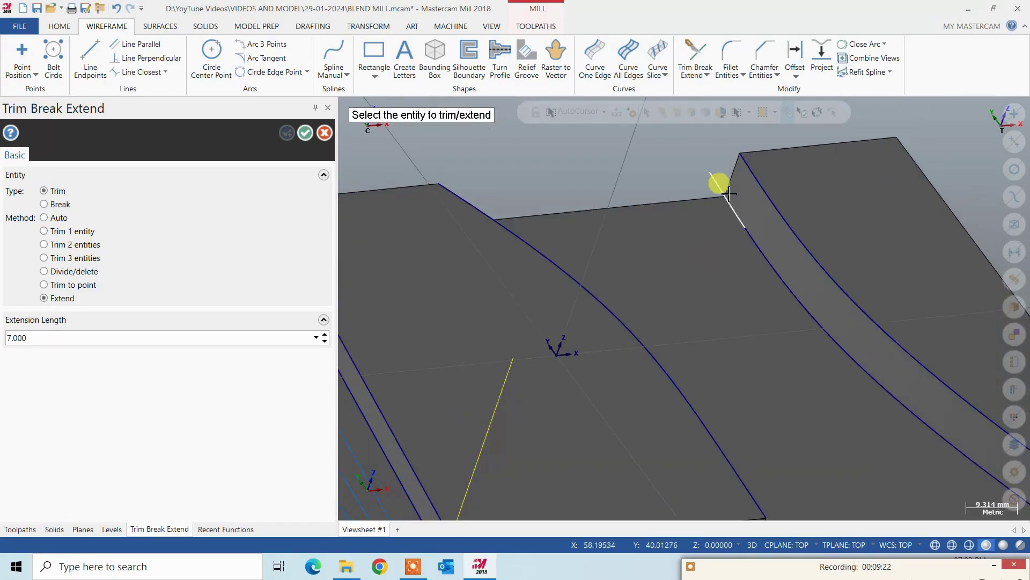
scroll(694, 192, "down", 3)
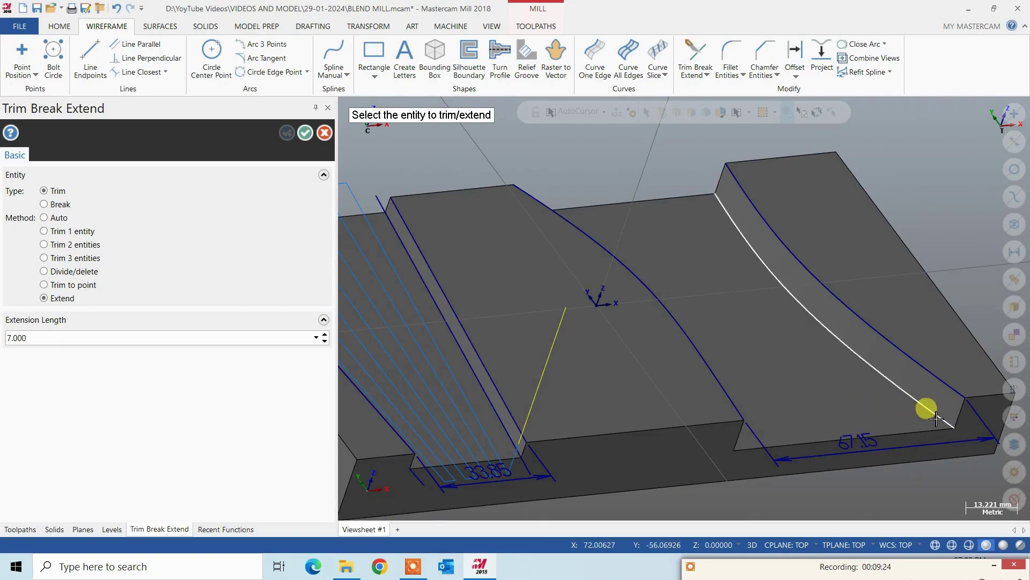
middle_click_drag(924, 418, 593, 170)
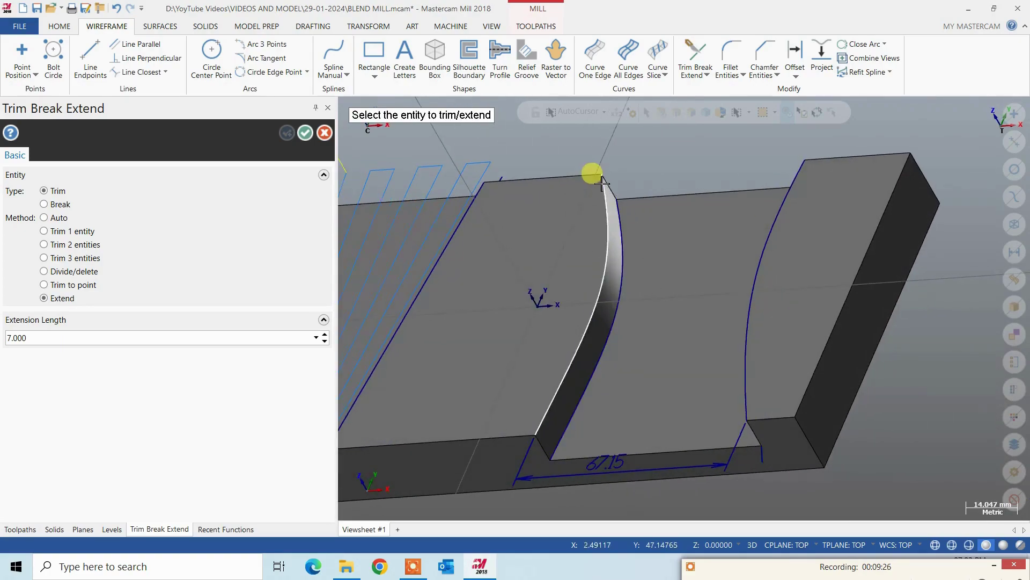
scroll(619, 198, "down", 2)
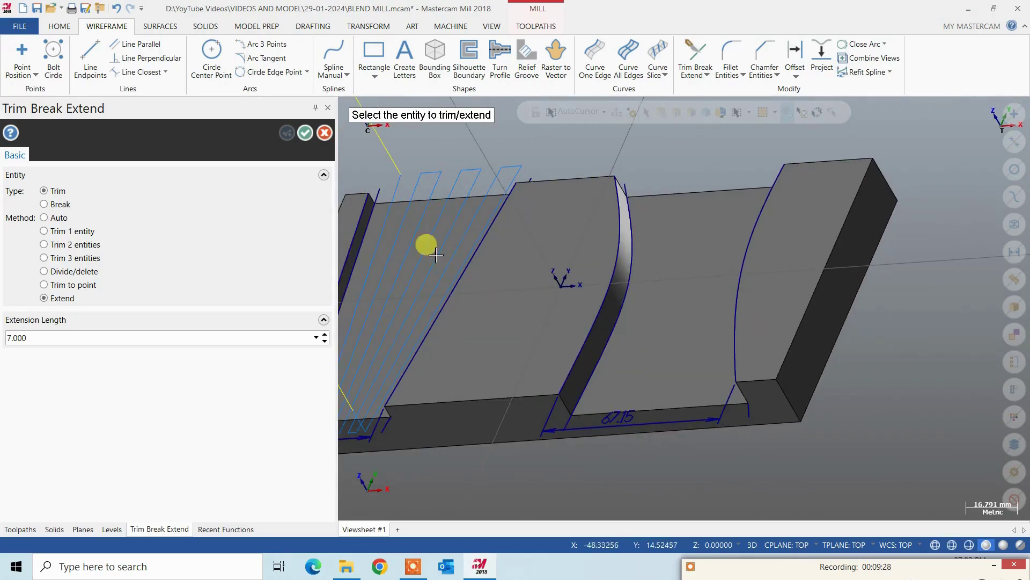
left_click(305, 132)
middle_click_drag(556, 247, 702, 260)
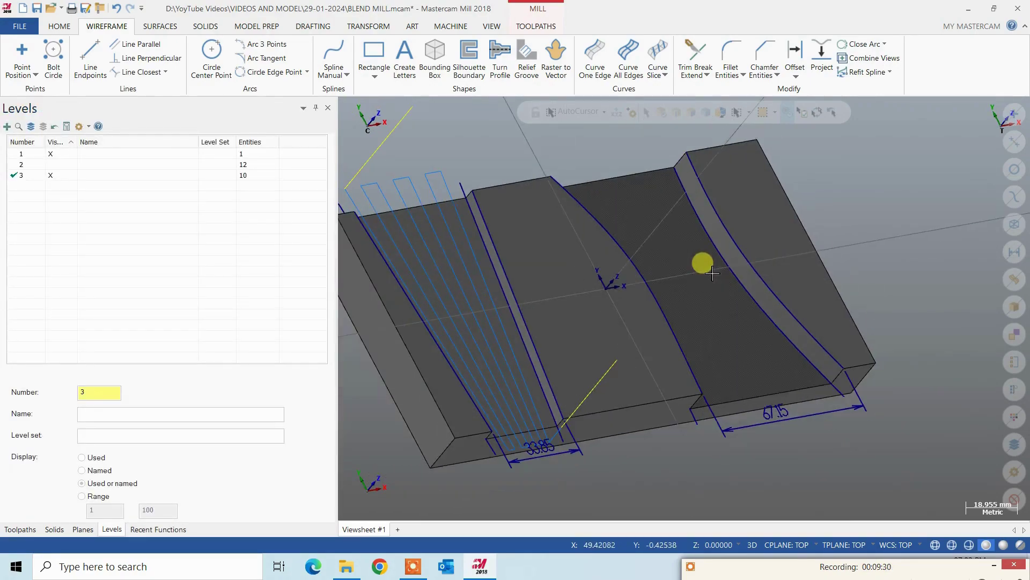
Step: Start a new 2D Contour toolpath from the Toolpaths list
left_click(20, 529)
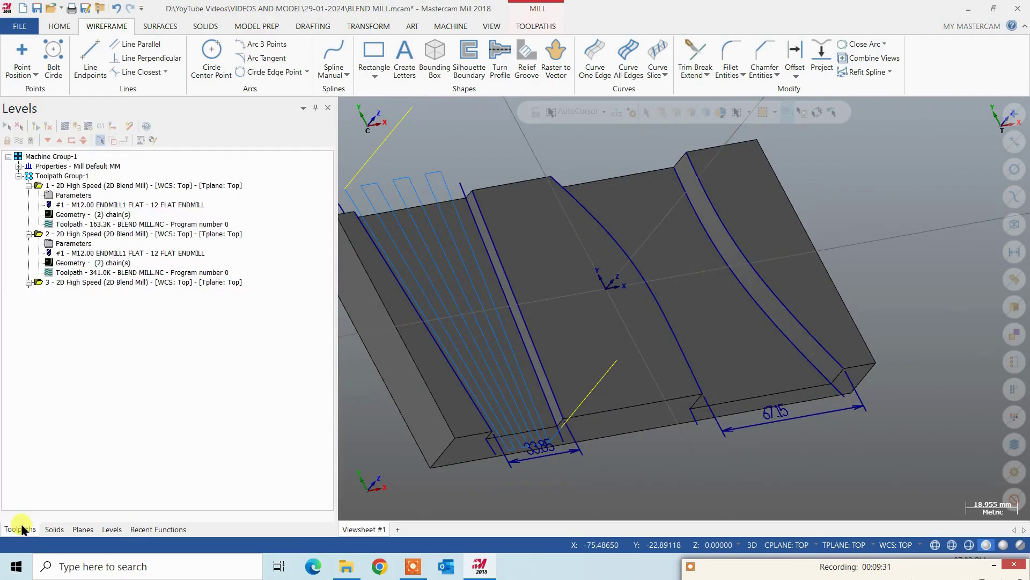
left_click(534, 26)
left_click(199, 71)
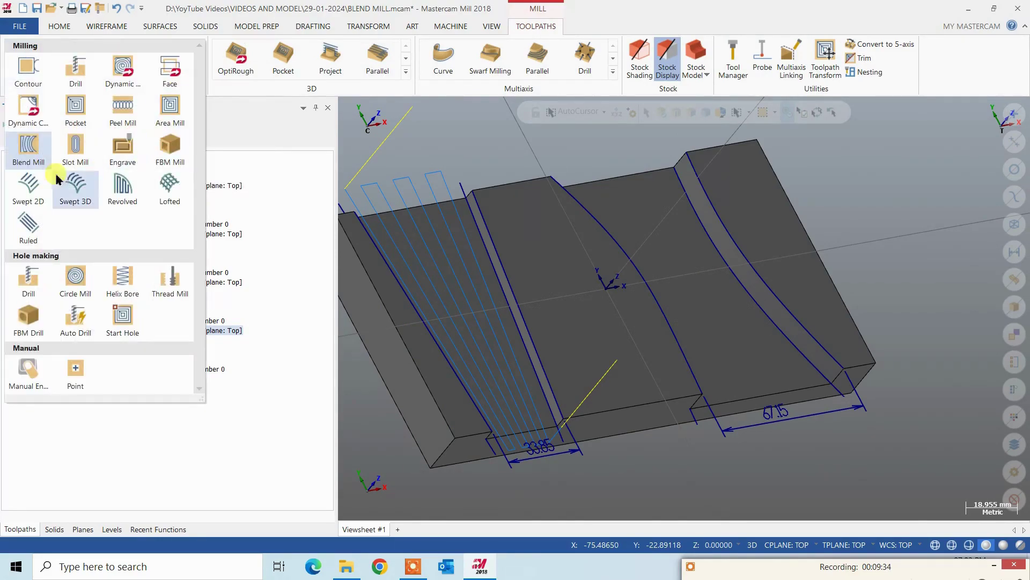
left_click(28, 67)
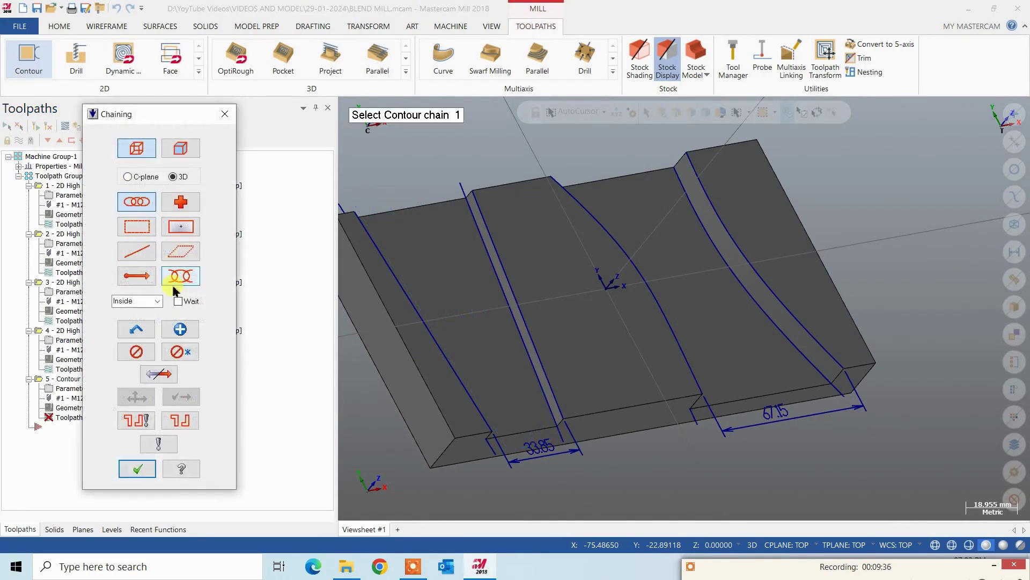
Step: Chain both straight slot edges for Contour operation 5
middle_click_drag(519, 428, 547, 434)
left_click(562, 429)
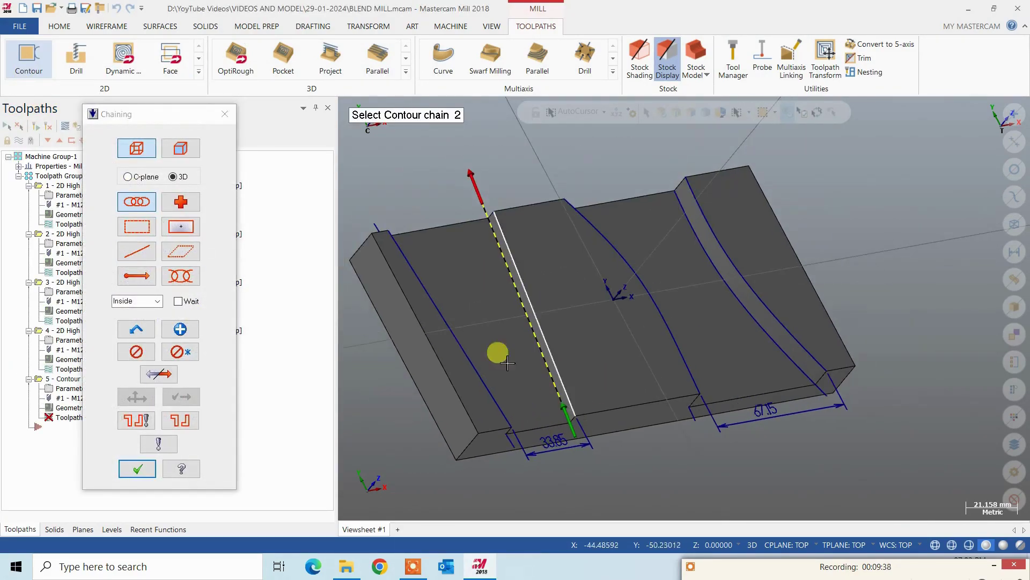
left_click(380, 225)
left_click(138, 468)
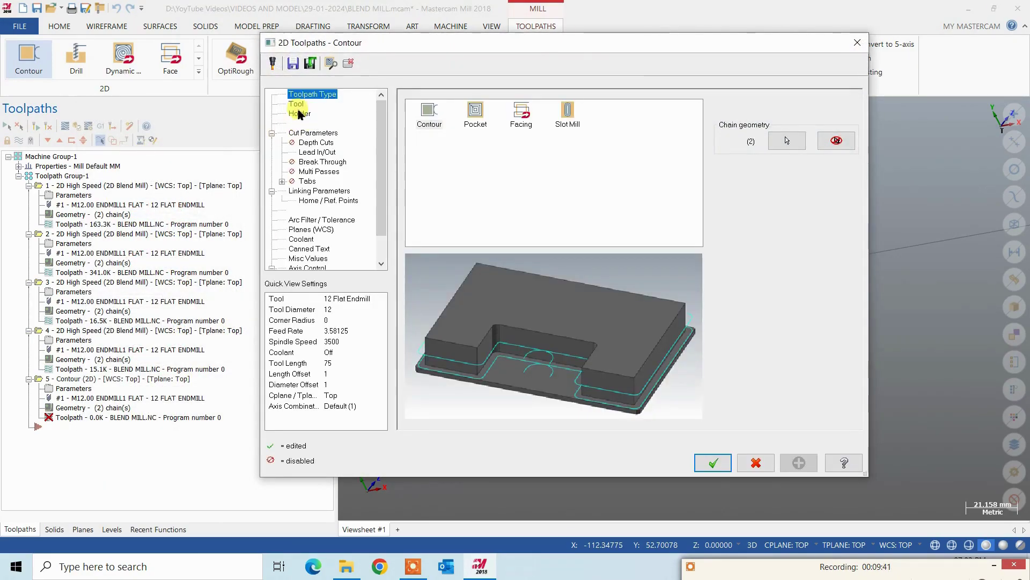
left_click(296, 104)
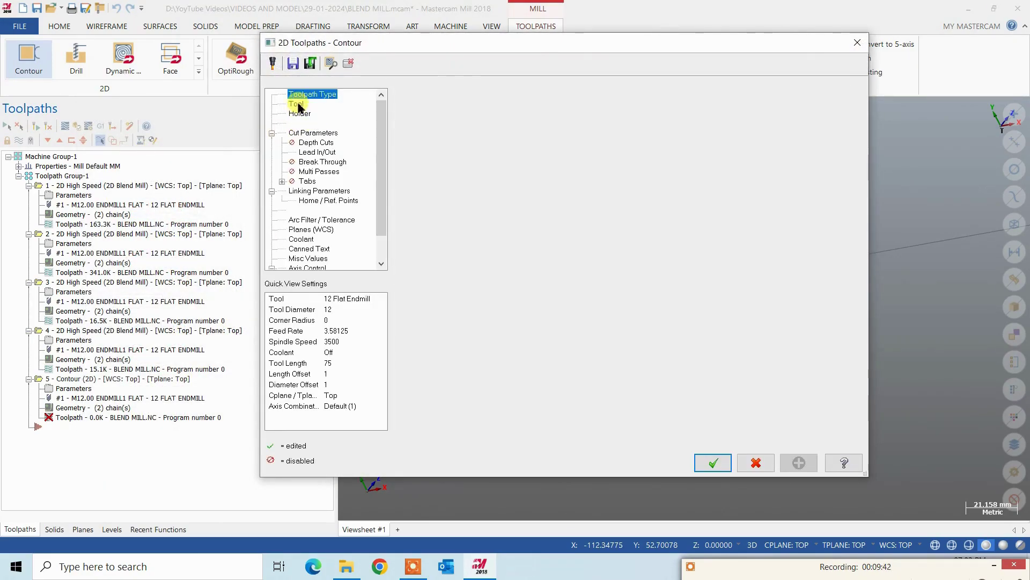
Step: Recalculate the contour tool to feed 1500 at 2500 rpm and set Wear compensation
left_click(311, 134)
left_click(297, 104)
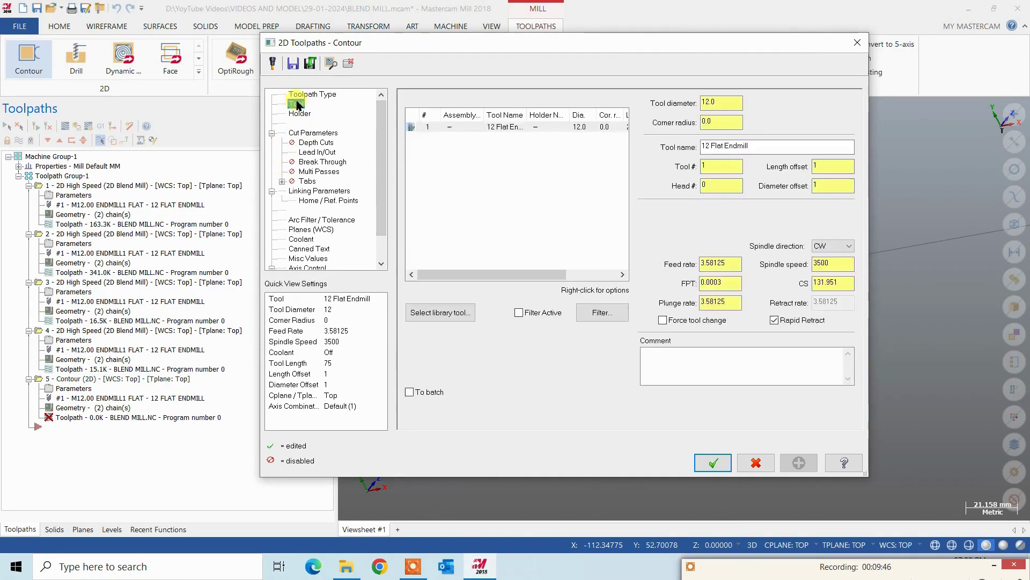
right_click(494, 127)
left_click(556, 283)
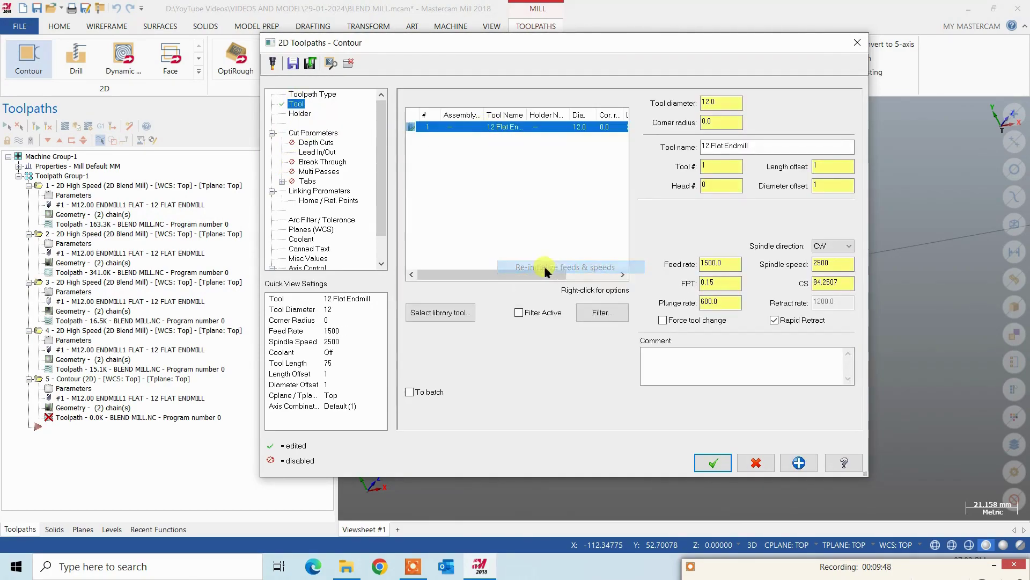
left_click(314, 134)
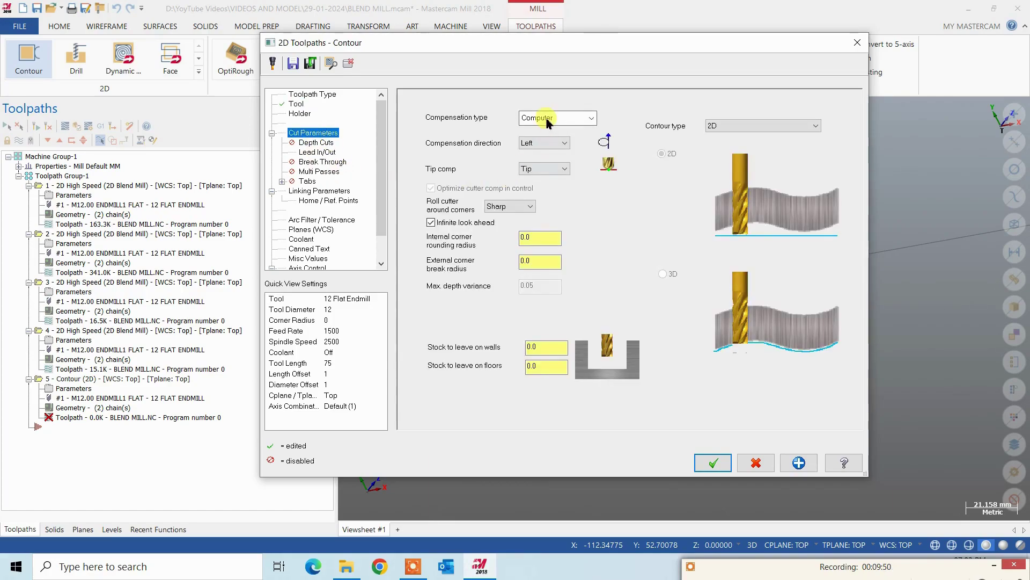
left_click(568, 118)
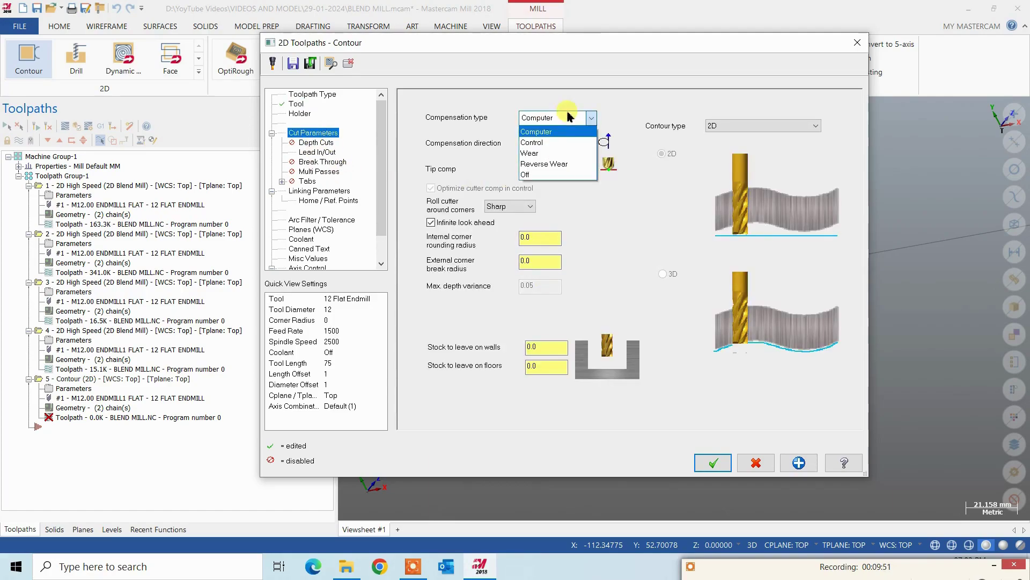
left_click(535, 154)
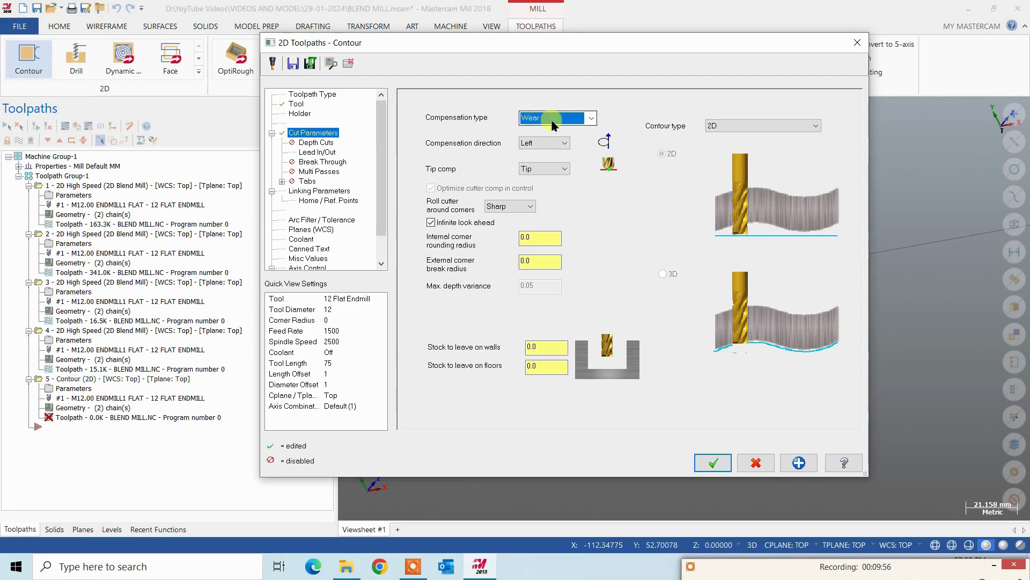
Step: Set 1.5 lead in/out, retract 50, feed plane 5 and depth -5
left_click(316, 151)
type("1.5")
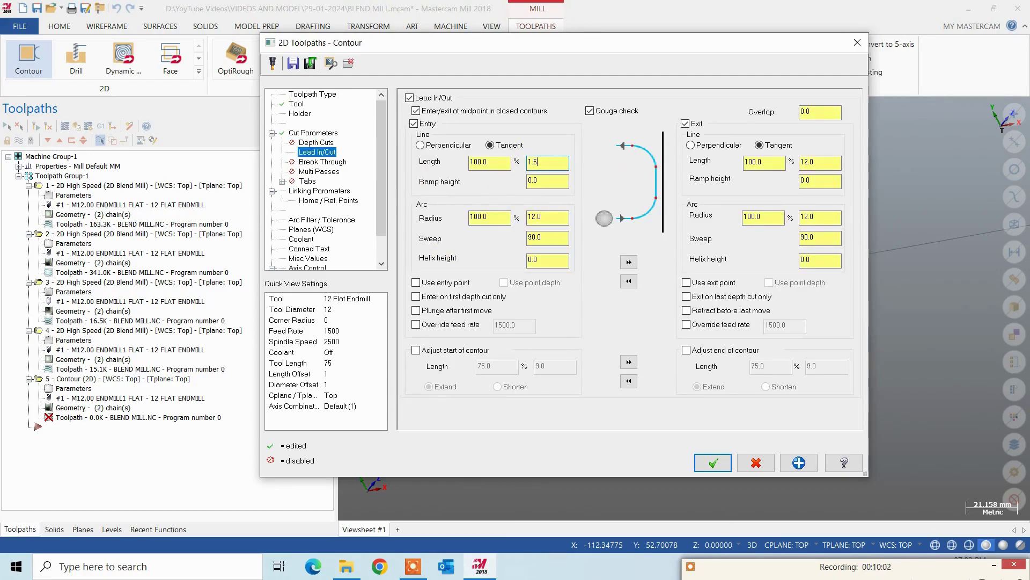
key("Return")
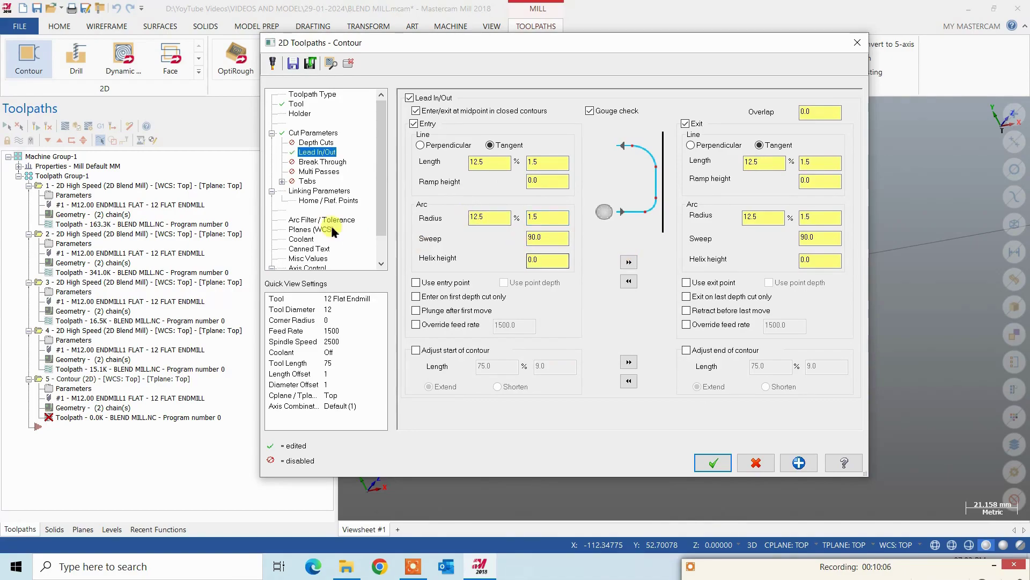
left_click(321, 191)
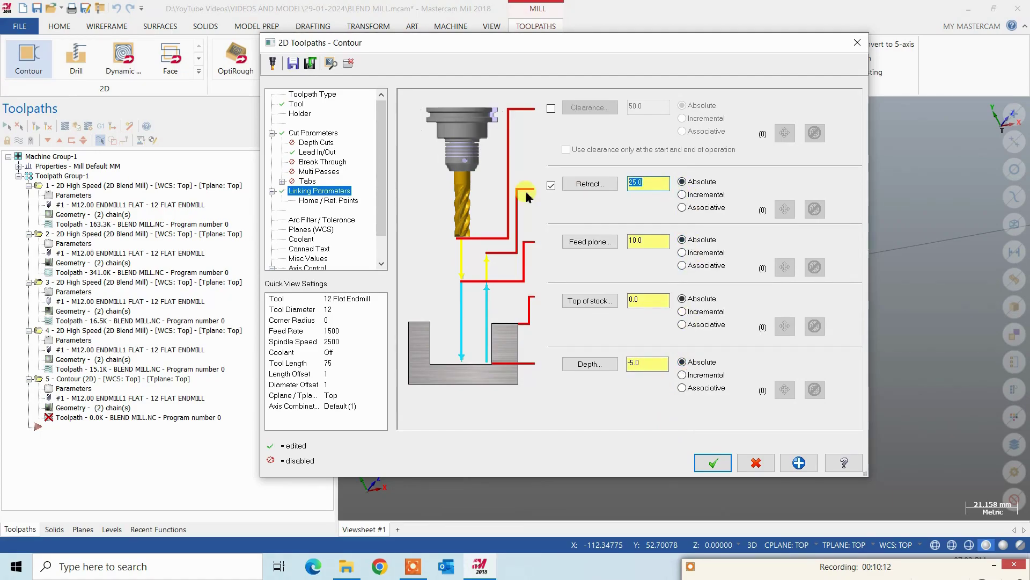
type("50")
left_click(656, 245)
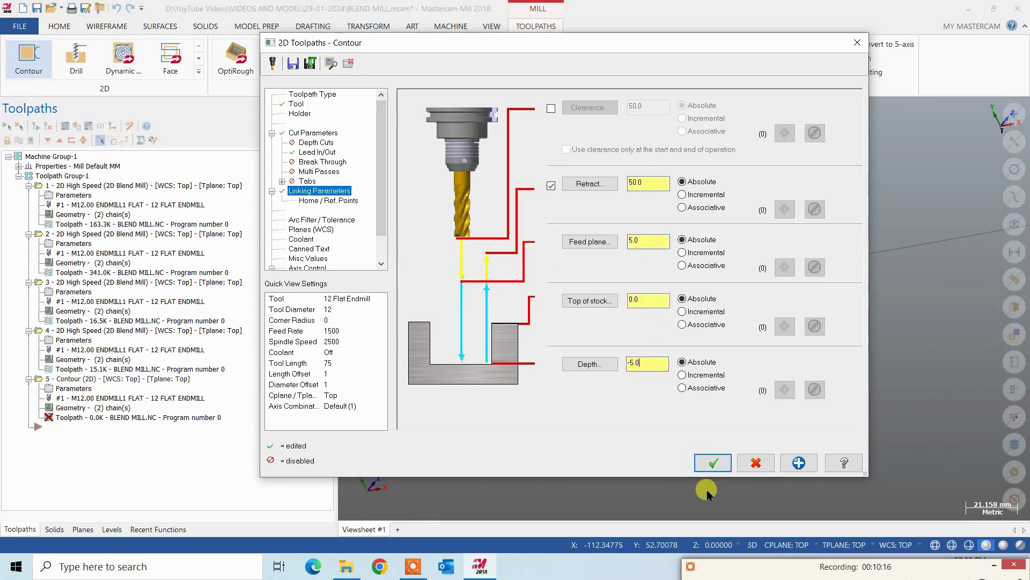
Step: Generate contour operation 5 and paste a copy of it as operation 6
left_click(712, 462)
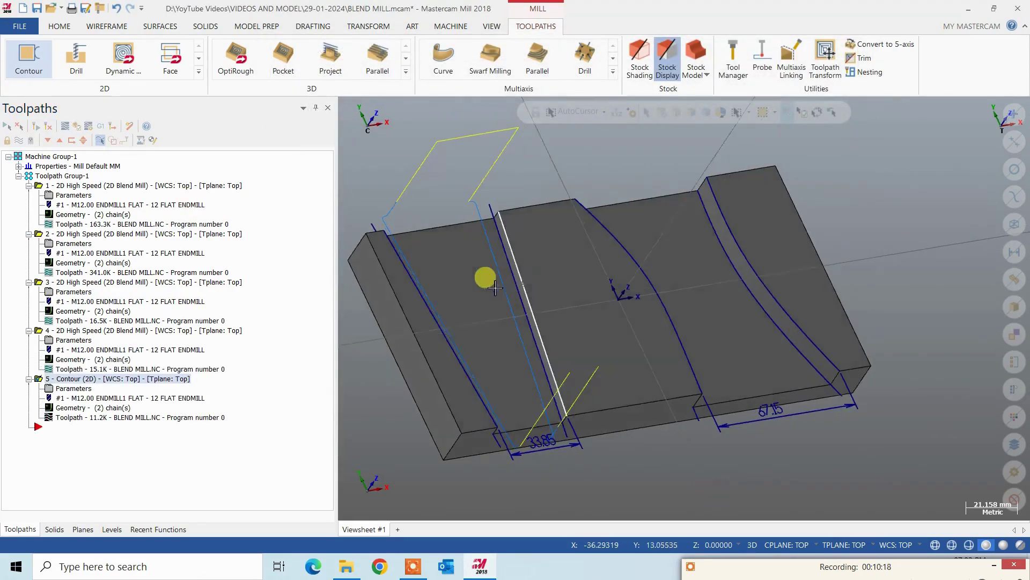
scroll(494, 288, "down", 1)
right_click(100, 380)
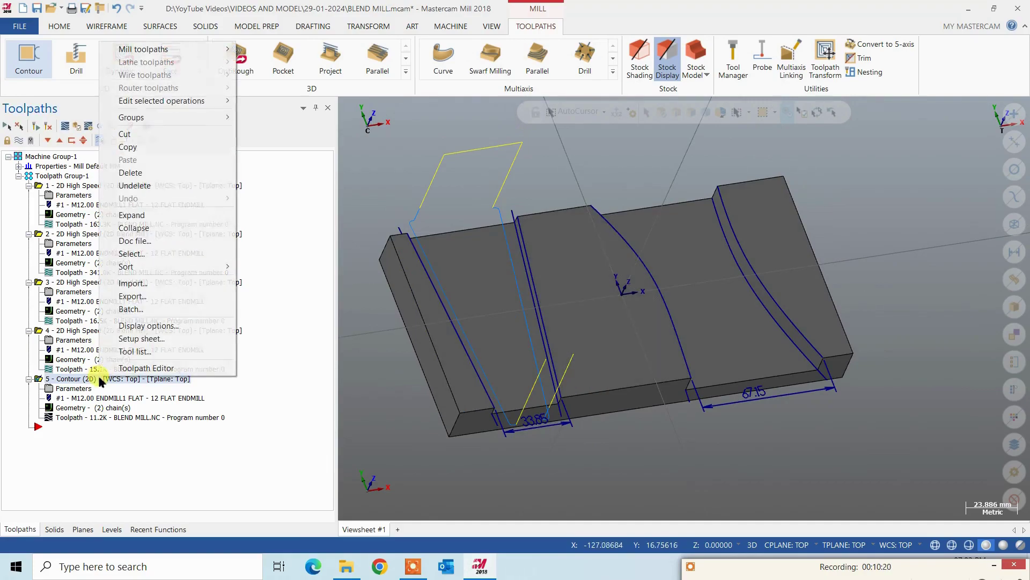
left_click(127, 147)
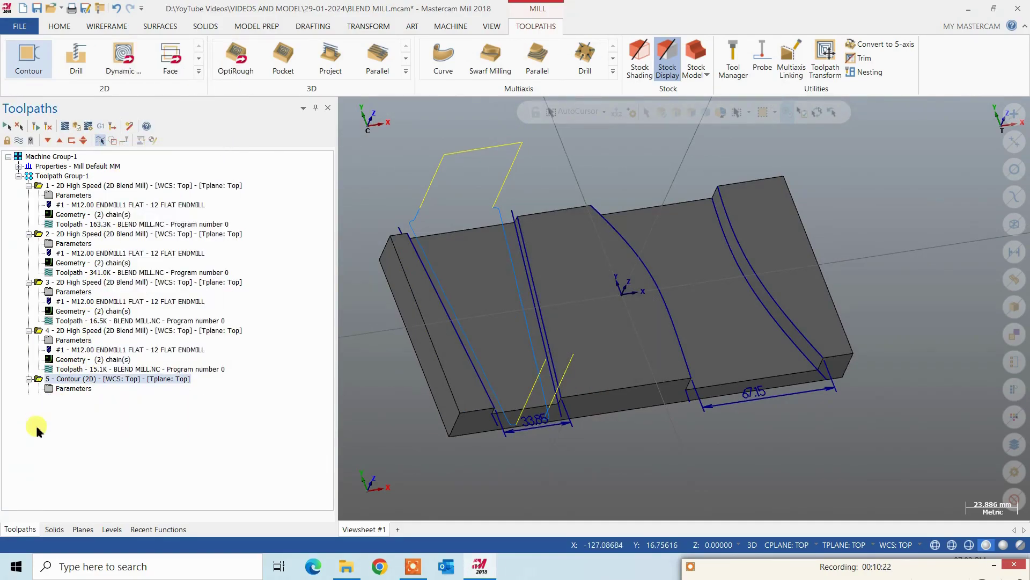
right_click(38, 426)
left_click(65, 209)
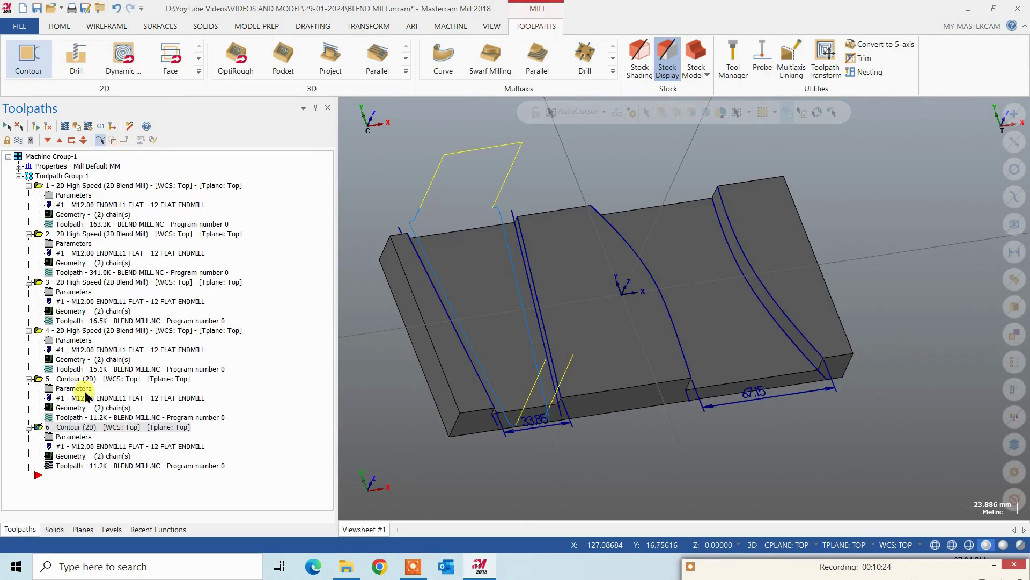
Step: Rechain operation 6 to the right-hand and middle curved slot edges
left_click(75, 460)
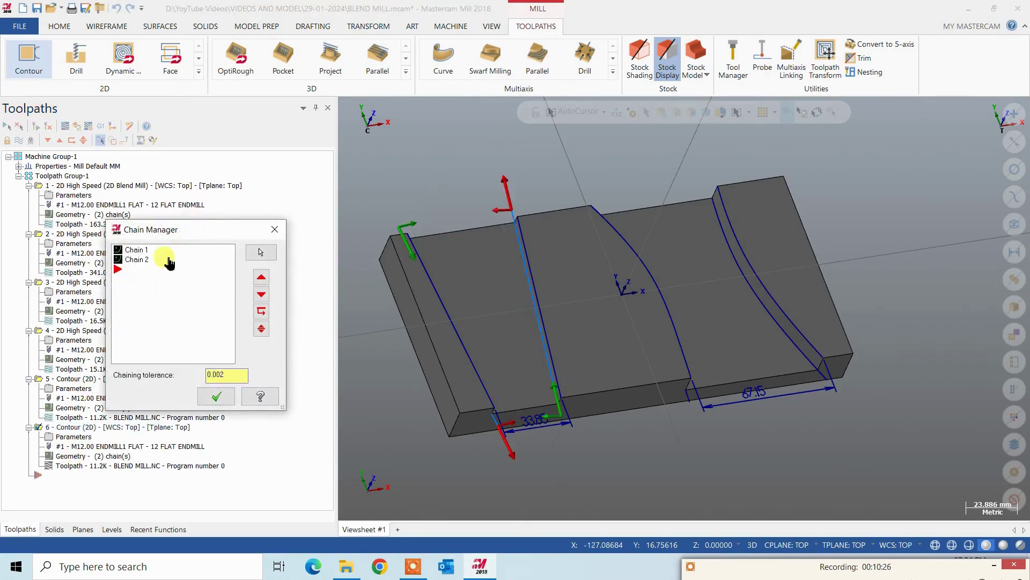
left_click(161, 250)
right_click(165, 251)
left_click(213, 292)
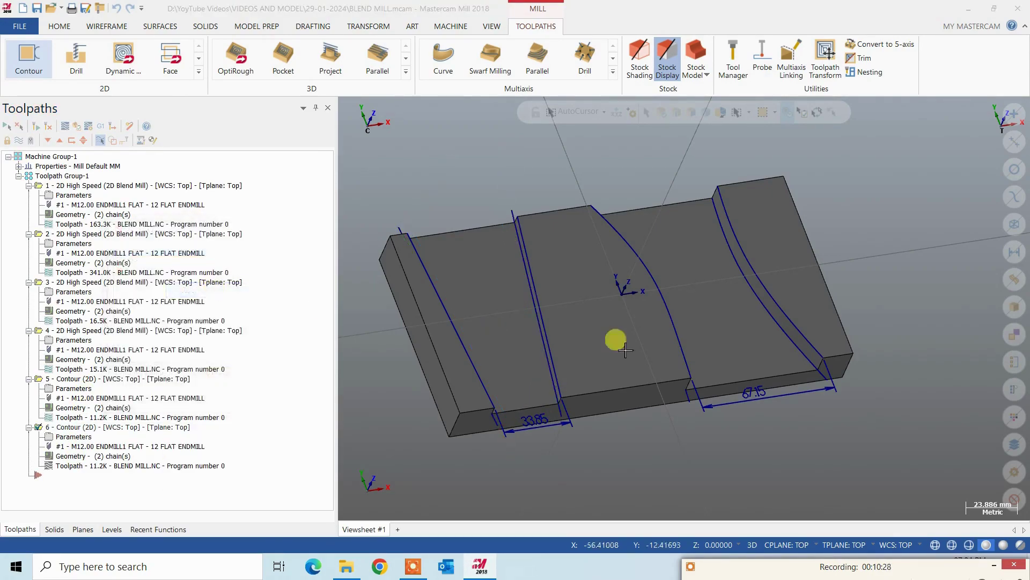
left_click(809, 363)
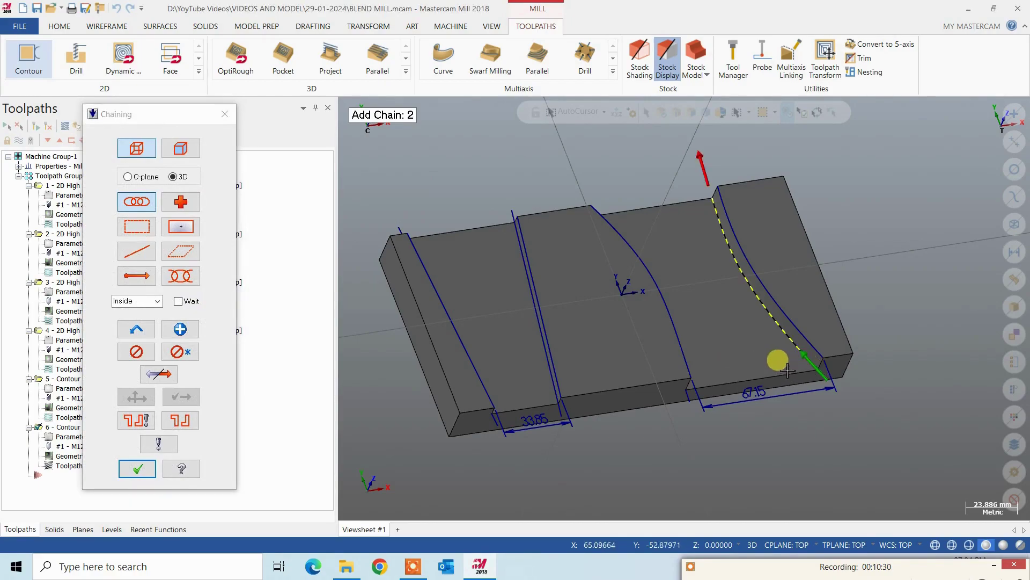
mouse_move(777, 358)
middle_mouse_down()
mouse_move(708, 367)
mouse_move(616, 161)
mouse_move(639, 171)
mouse_move(697, 300)
mouse_move(720, 260)
middle_mouse_up()
left_click(639, 172)
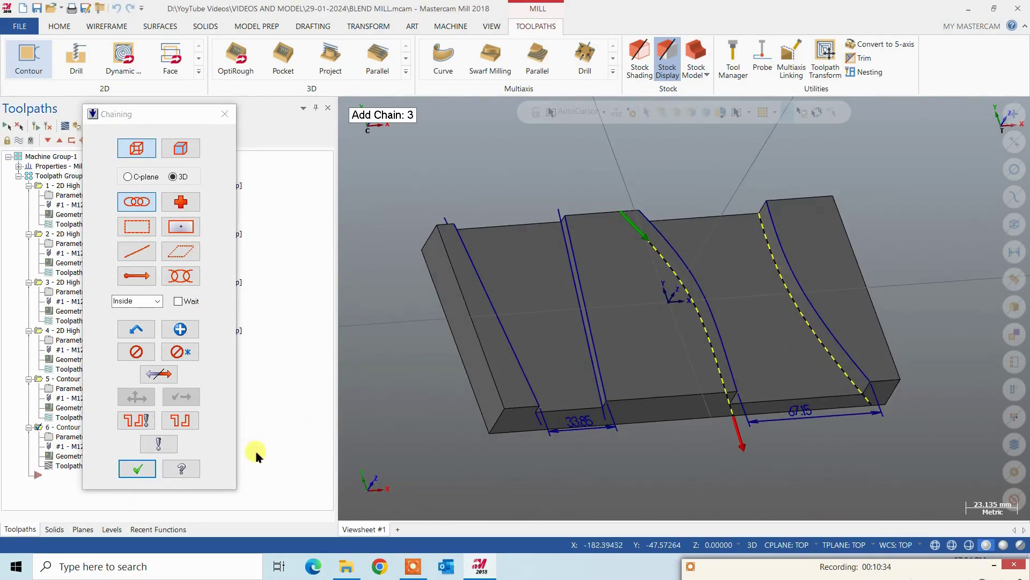
left_click(140, 467)
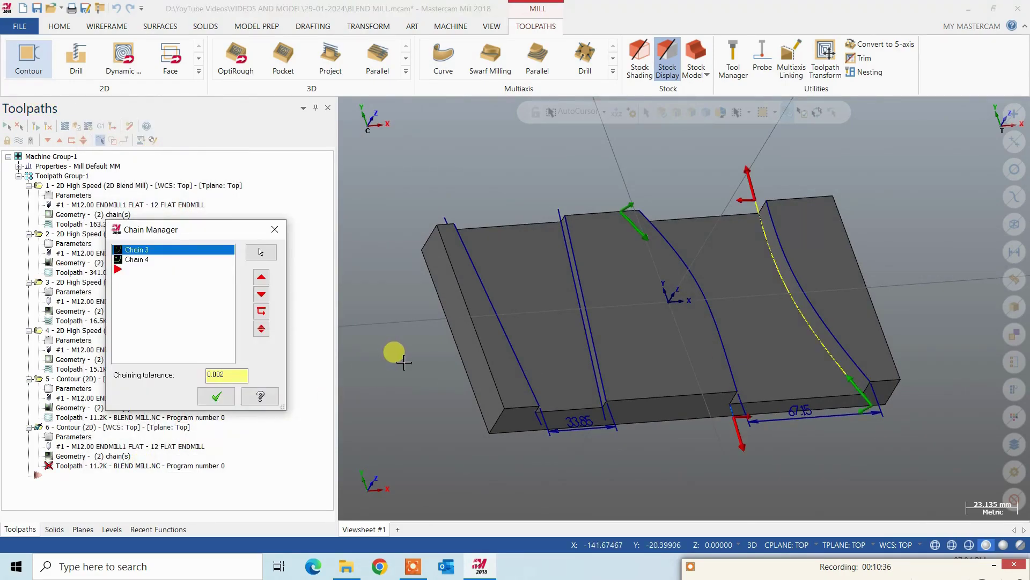
left_click(216, 397)
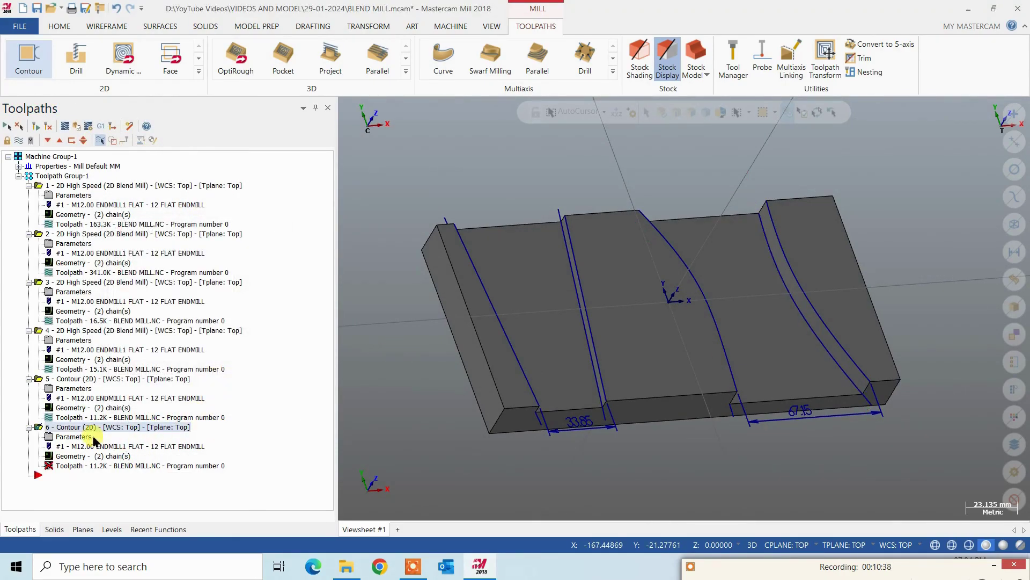
Step: Set operation 6's depth to -10 from the lower step edge and regenerate it
left_click(75, 437)
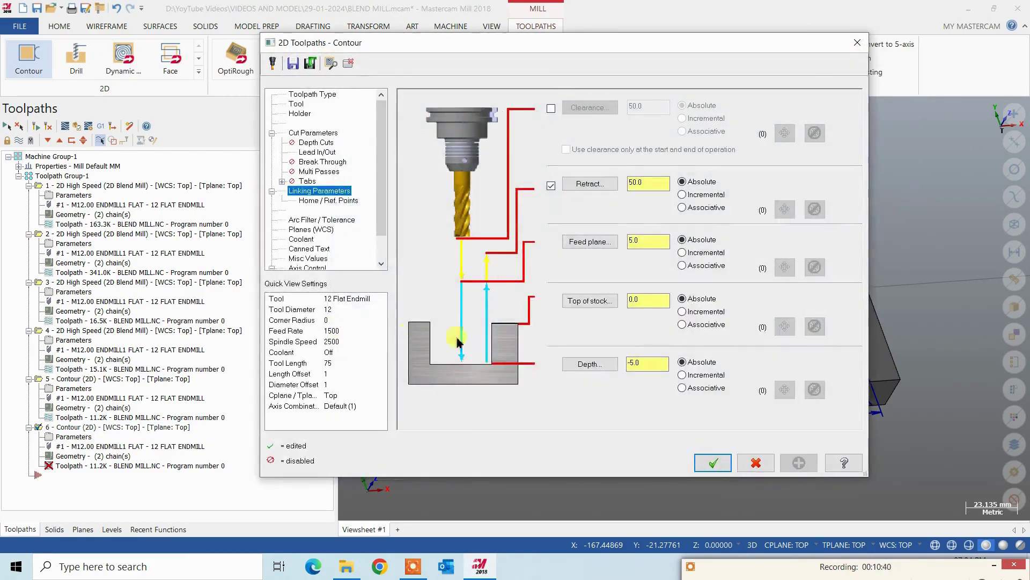
left_click(600, 371)
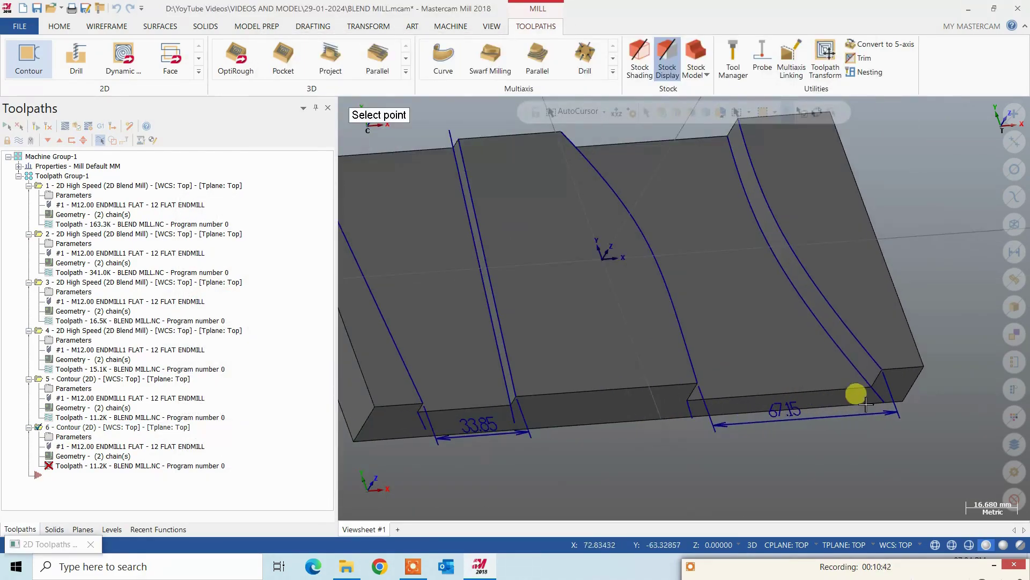
left_click(868, 389)
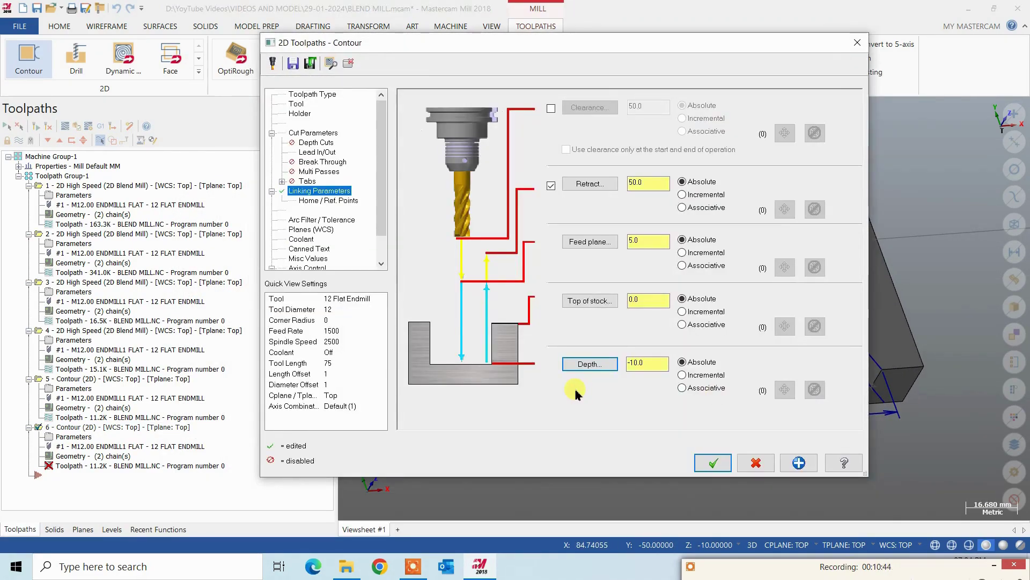
left_click(324, 132)
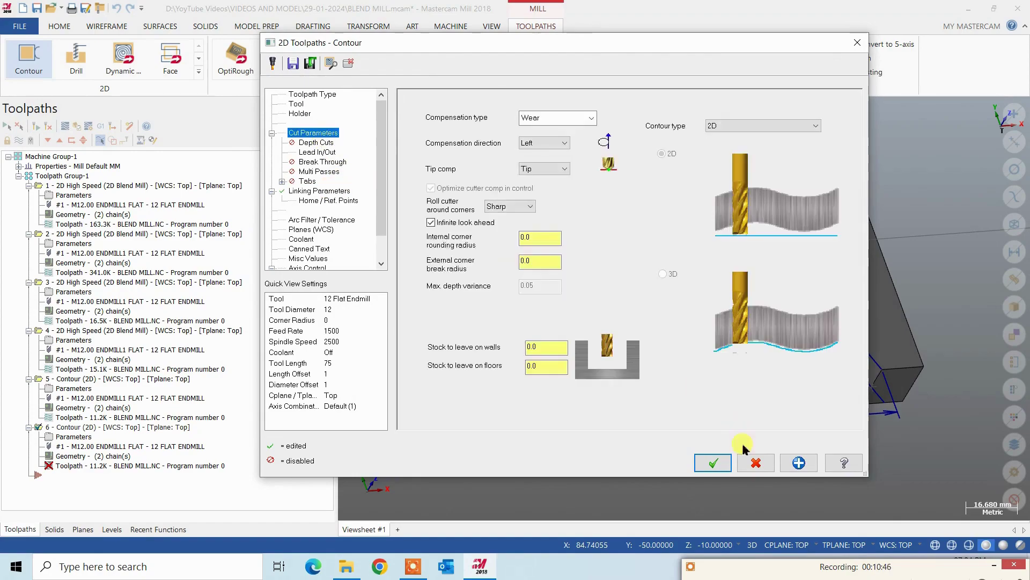
left_click(714, 462)
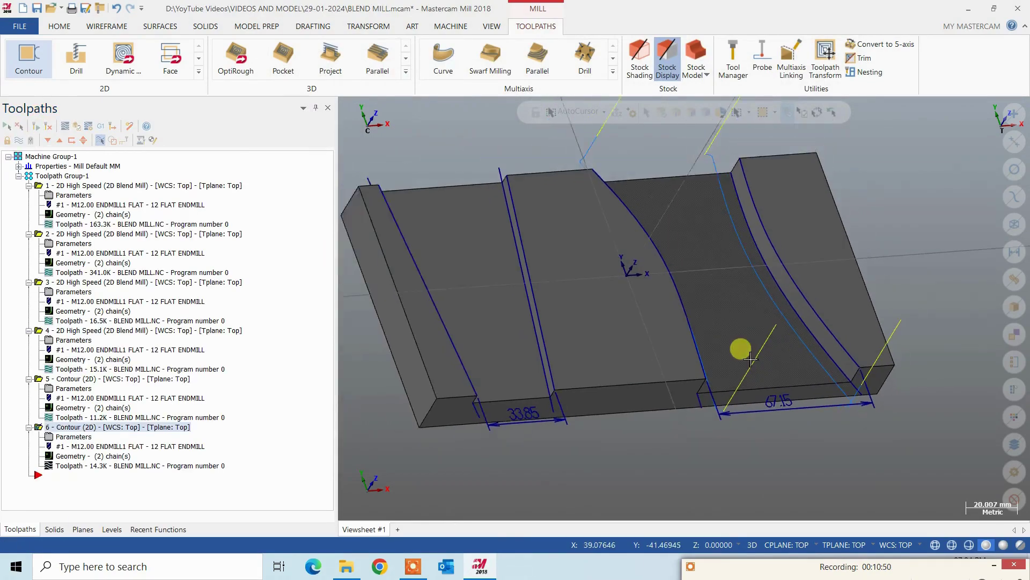
mouse_move(750, 358)
middle_mouse_down()
mouse_move(653, 403)
mouse_move(631, 463)
middle_mouse_up()
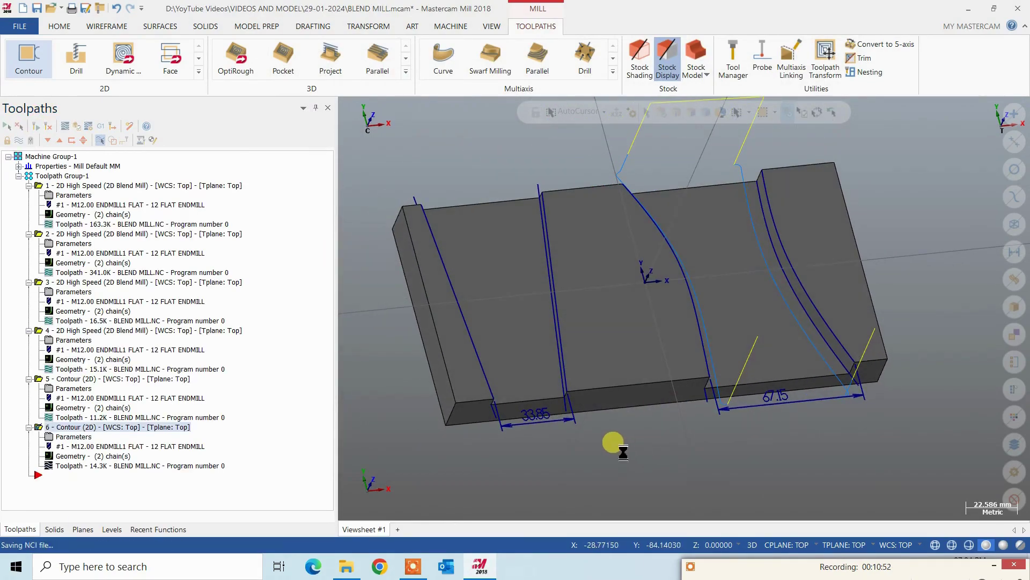
Step: Save the file, then define 200 × 100 × 20 stock by picking two opposite part corners
key("ctrl+s")
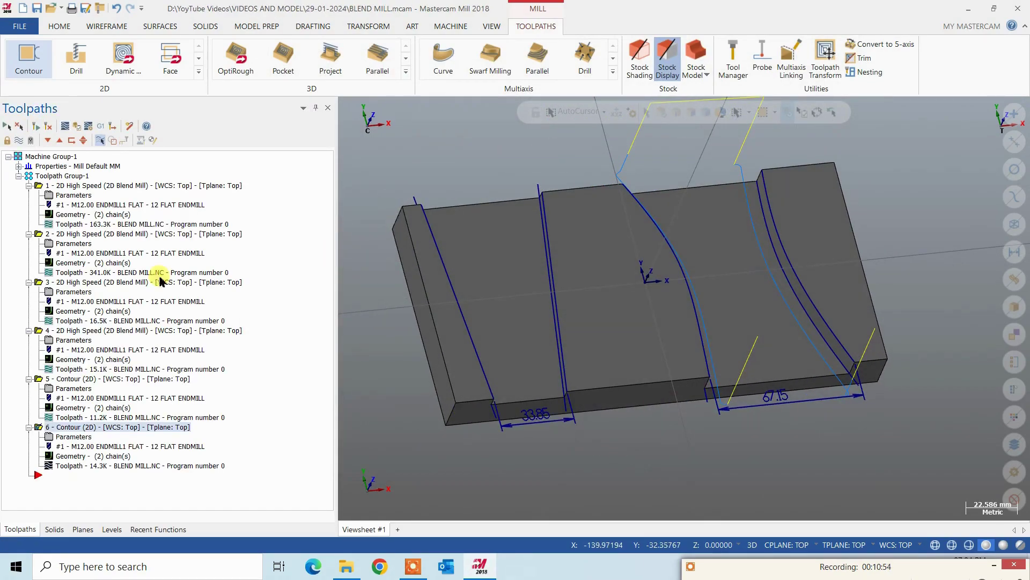
left_click(19, 166)
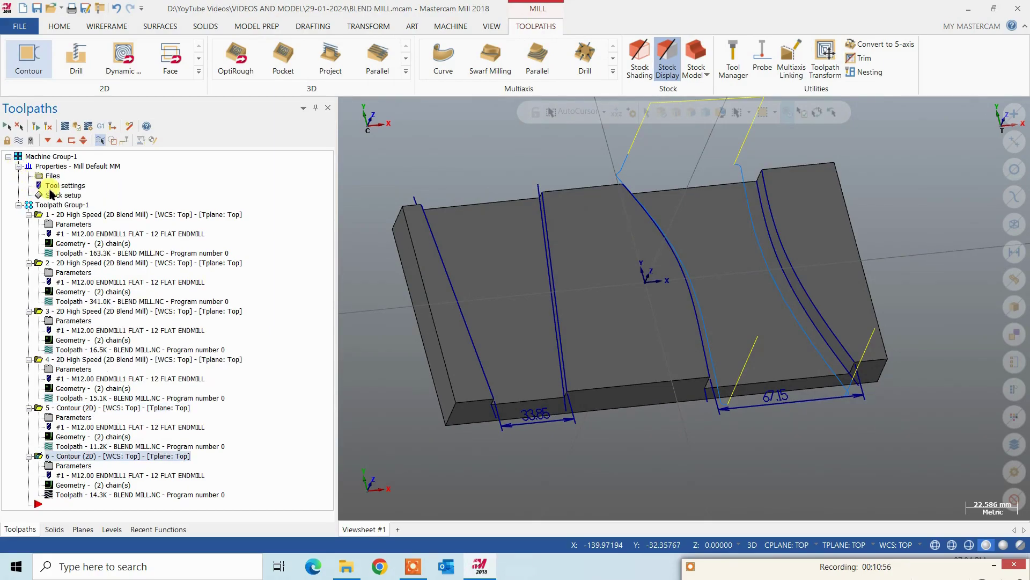
left_click(60, 196)
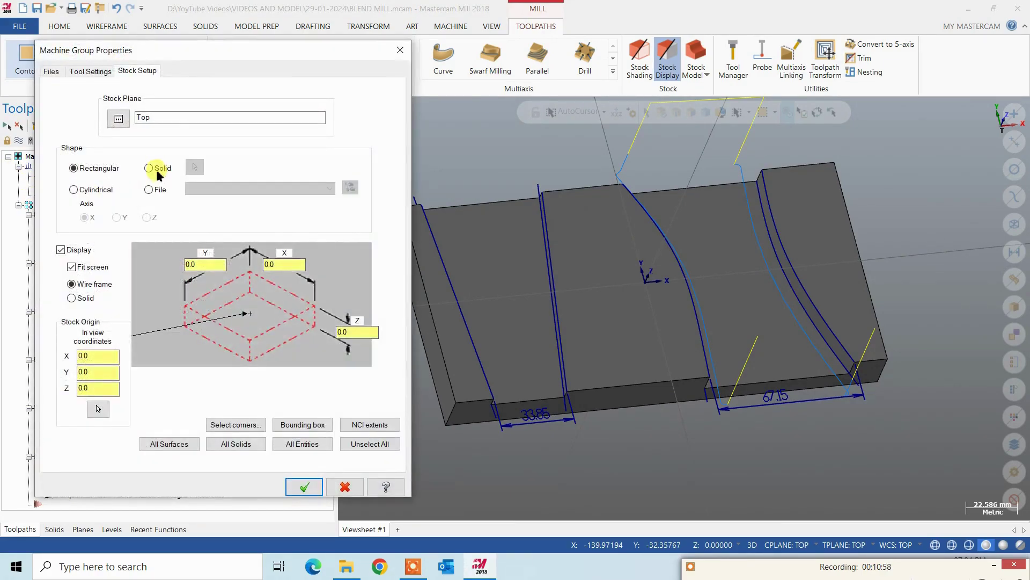
left_click(235, 425)
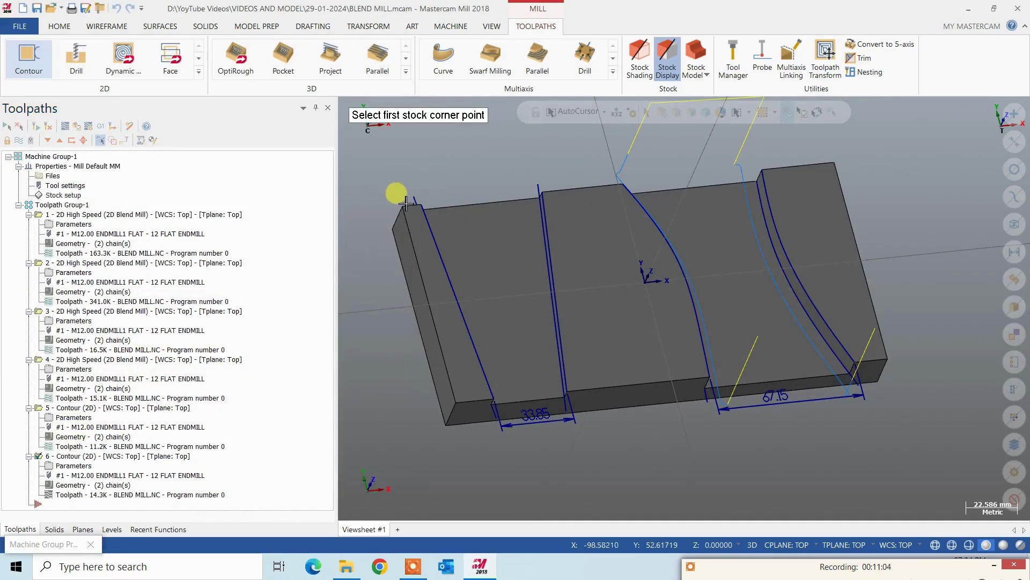
left_click(407, 208)
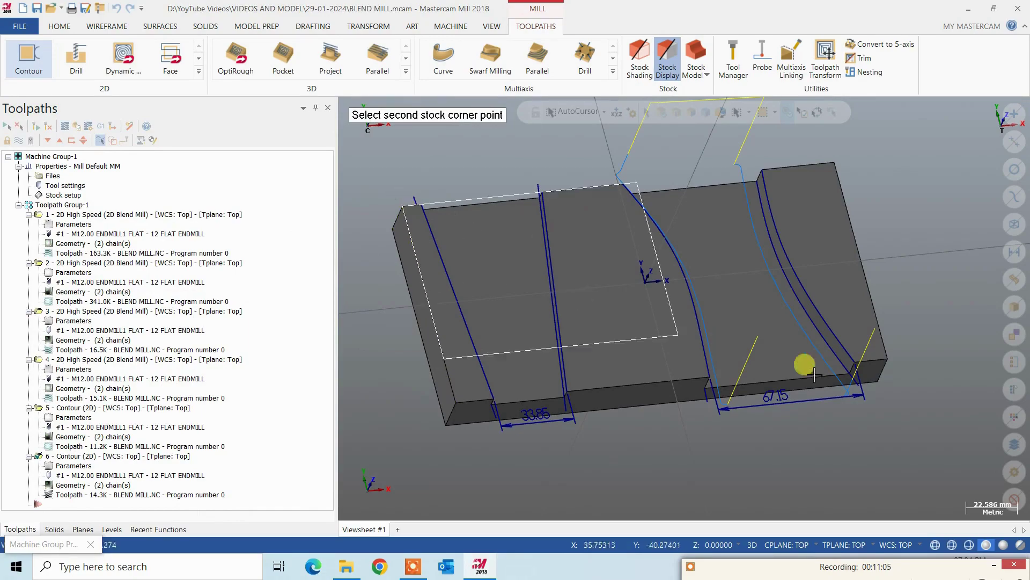
left_click(895, 359)
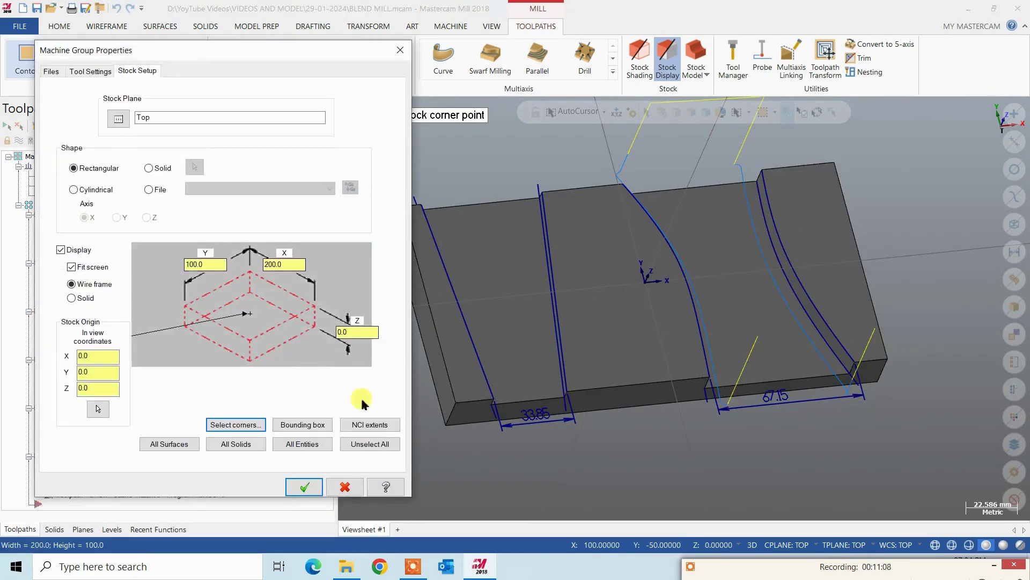
left_click(346, 332)
type("20")
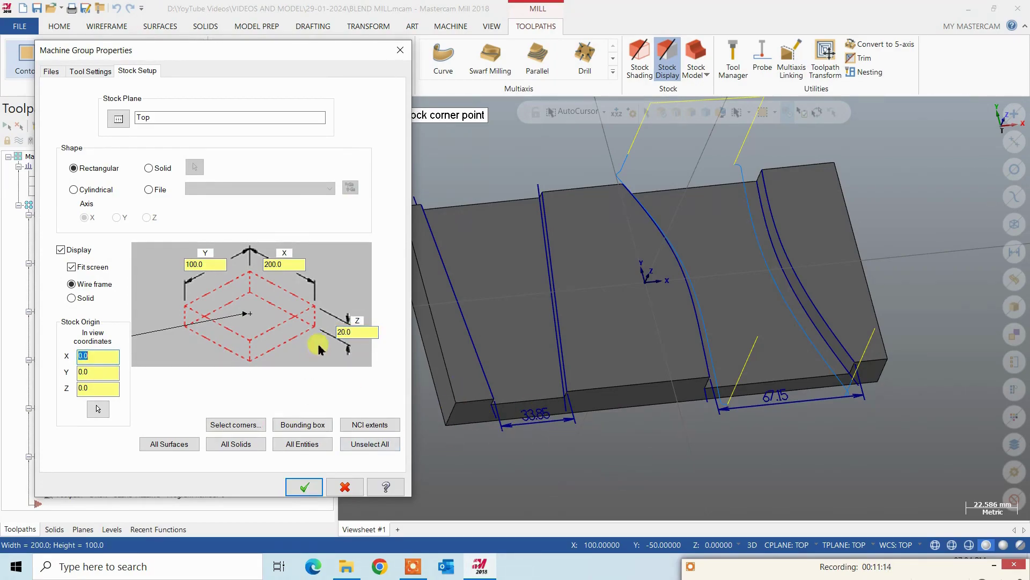
left_click(300, 486)
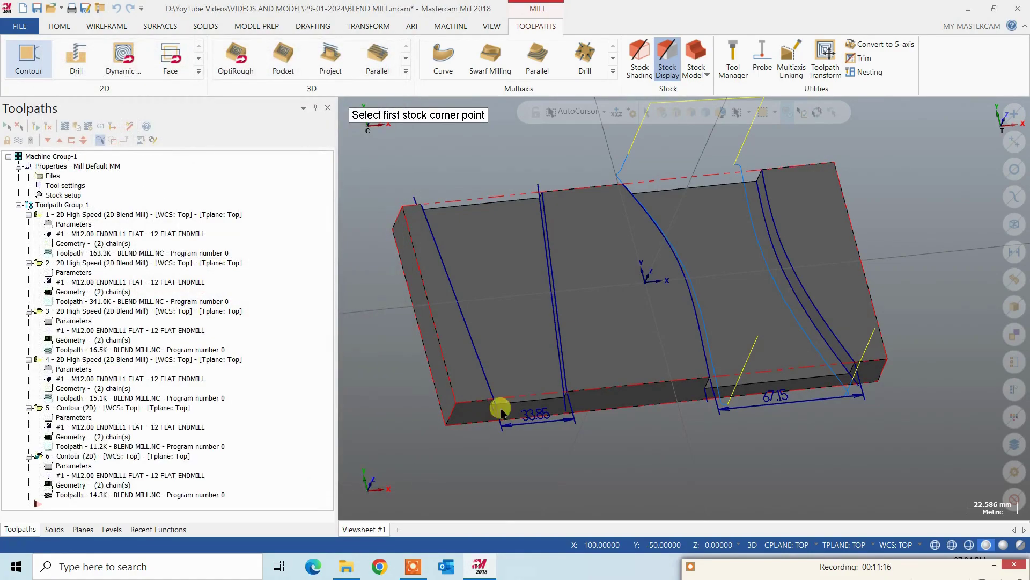
Step: Create a stock model operation named ST with cyan colour 82
scroll(533, 386, "down", 1)
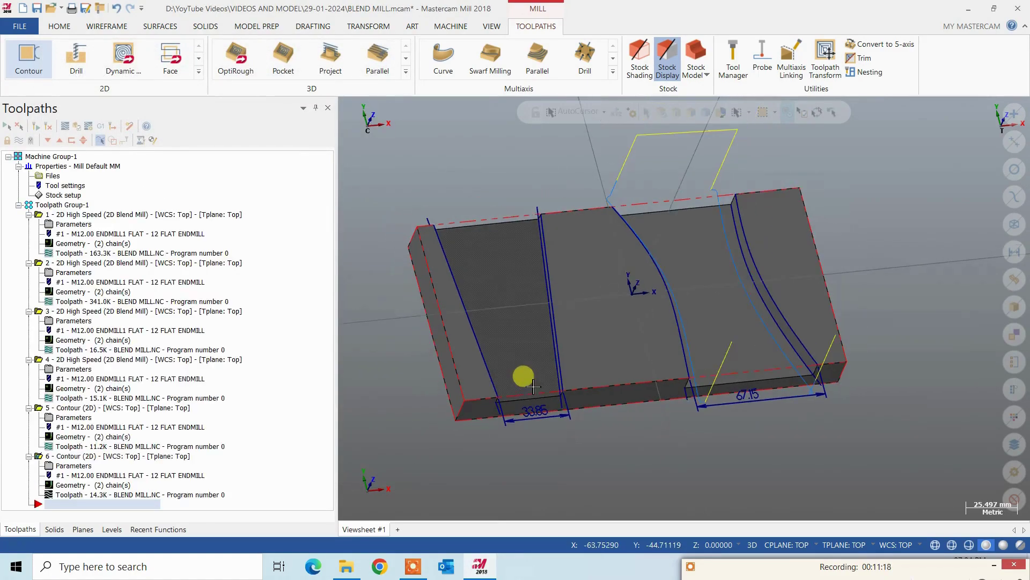
middle_click_drag(533, 386, 547, 363)
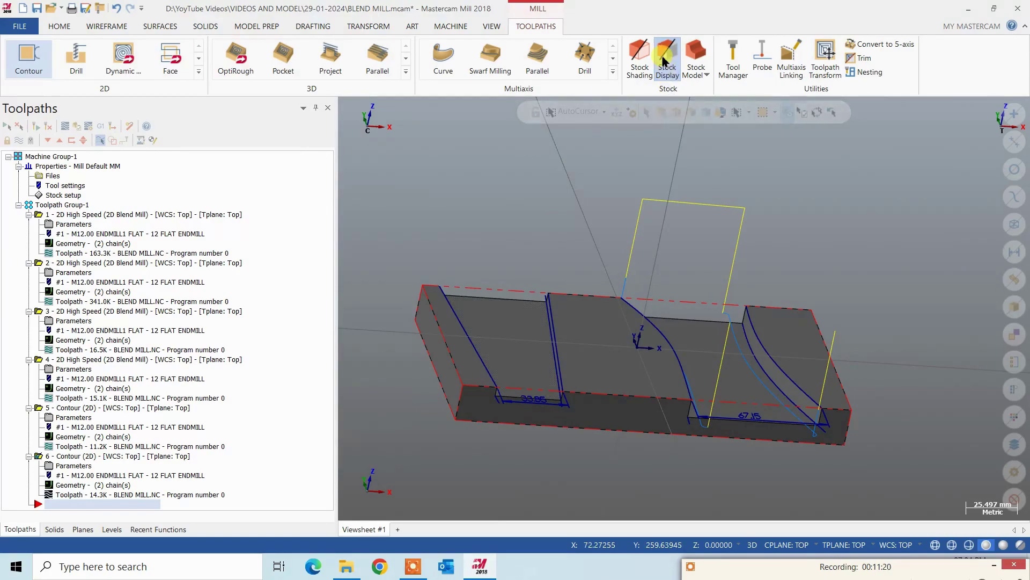
left_click(696, 54)
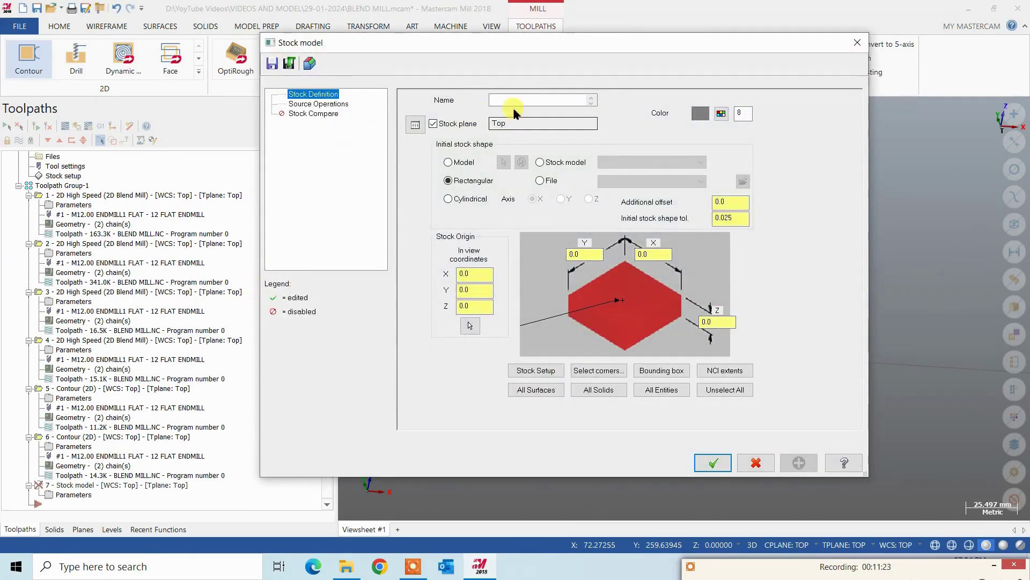
left_click(520, 101)
type("ST")
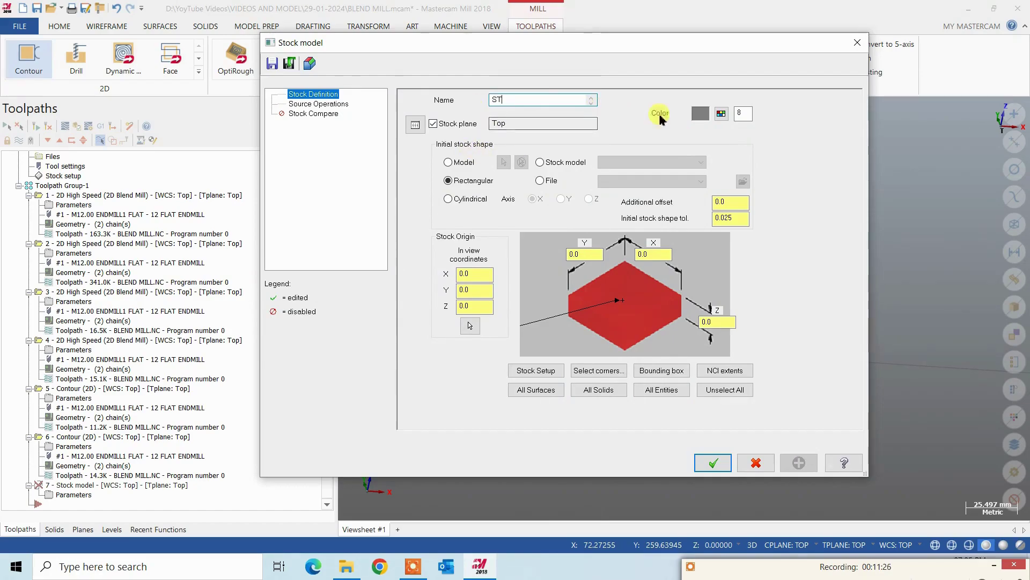
left_click(722, 114)
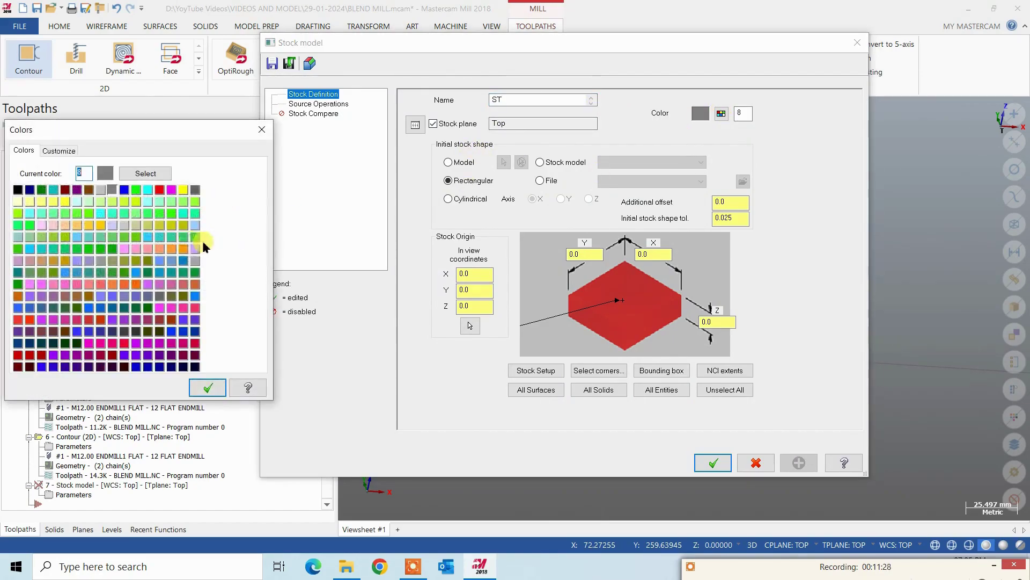
left_click(41, 249)
left_click(207, 387)
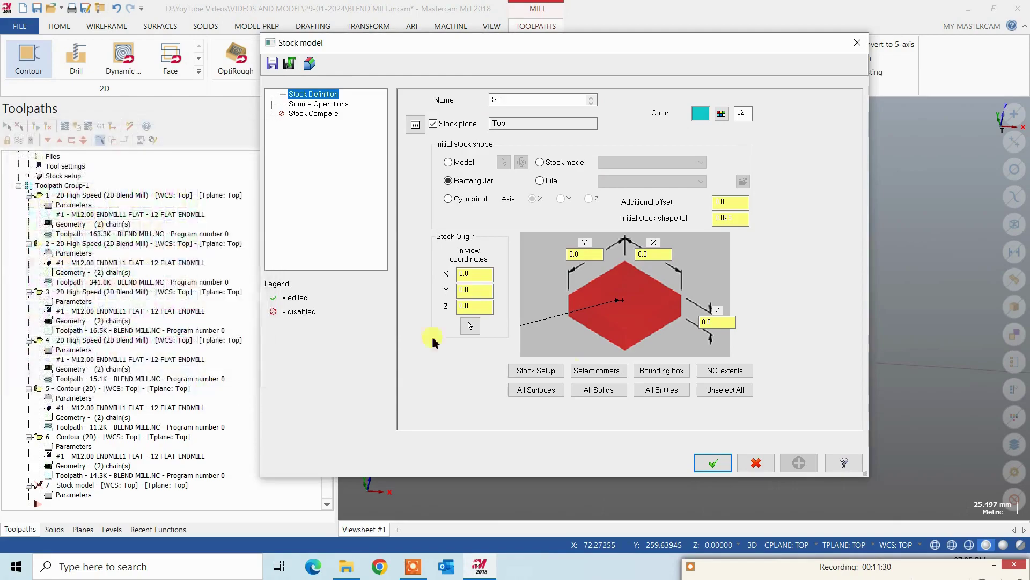
Step: Base ST on the stock setup and all of Toolpath Group-1, then build it
left_click(534, 370)
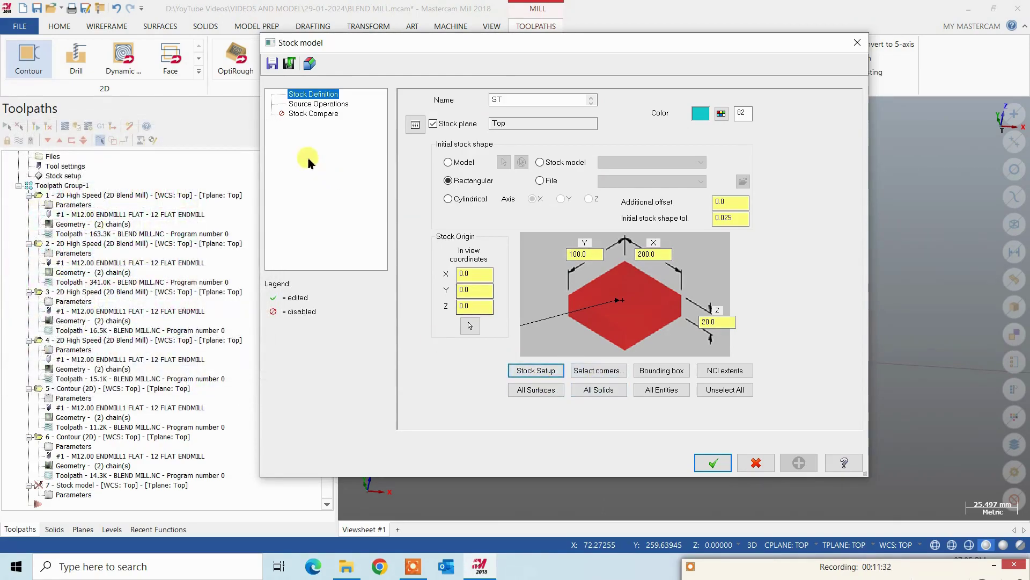
left_click(306, 104)
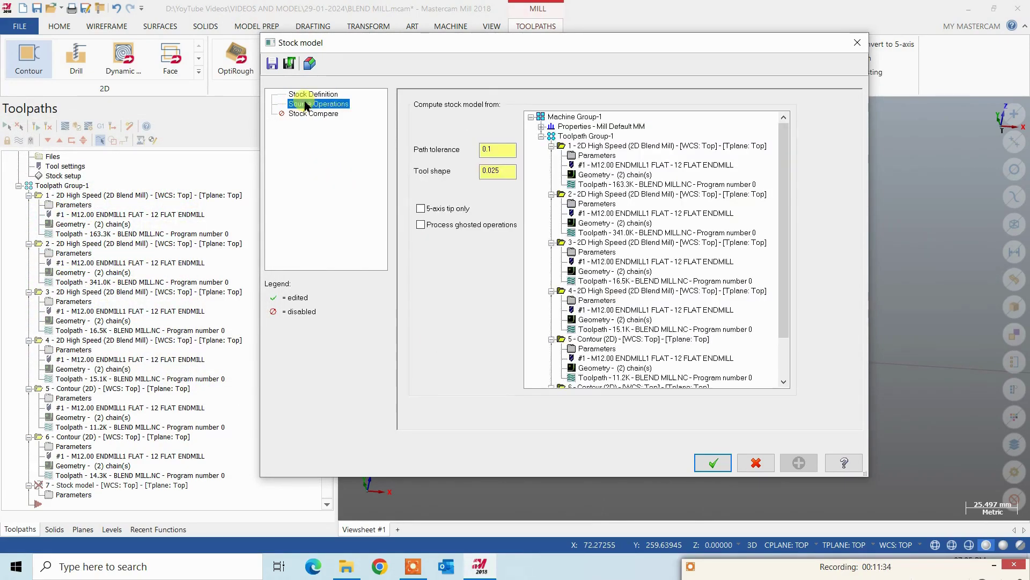
left_click(584, 141)
left_click(714, 462)
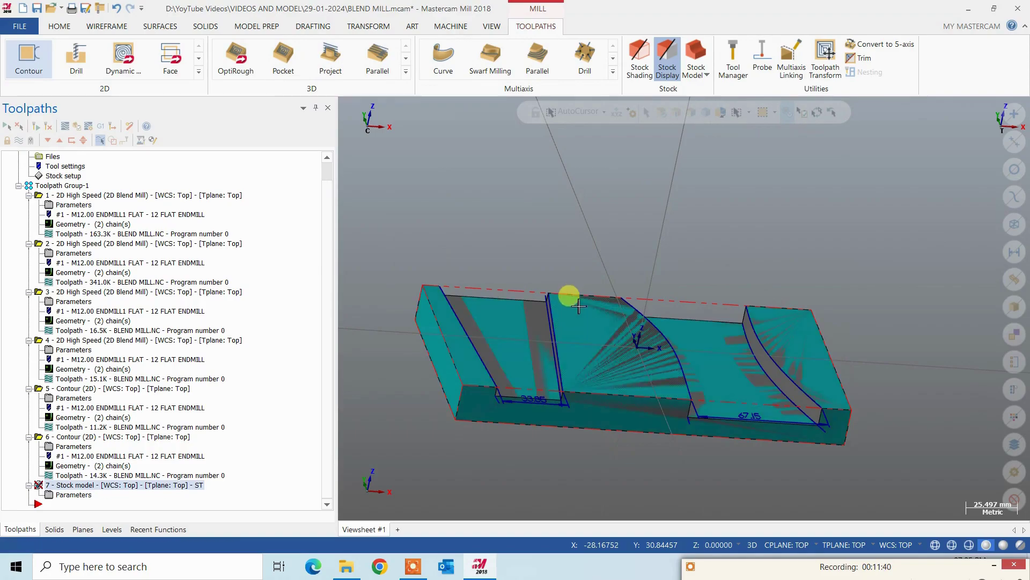
mouse_move(586, 244)
middle_mouse_down()
mouse_move(579, 285)
mouse_move(618, 365)
mouse_move(718, 379)
mouse_move(675, 361)
mouse_move(699, 380)
mouse_move(708, 363)
mouse_move(545, 409)
middle_mouse_up()
scroll(460, 444, "up", 2)
mouse_move(460, 444)
middle_mouse_down()
mouse_move(503, 407)
mouse_move(343, 413)
middle_mouse_up()
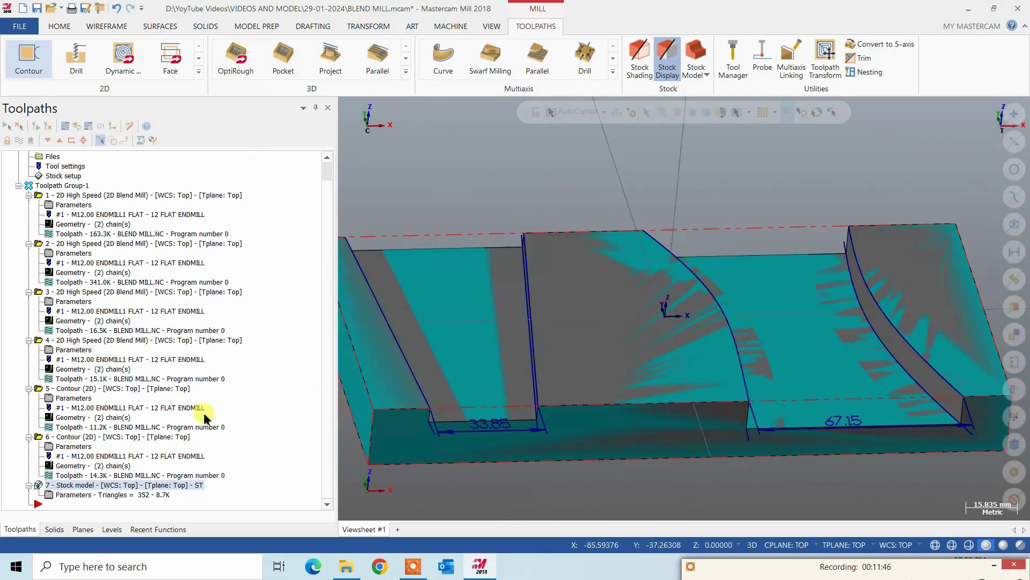
Step: Set Blend Mill operation 4's floor stock to leave to 0
left_click(76, 341)
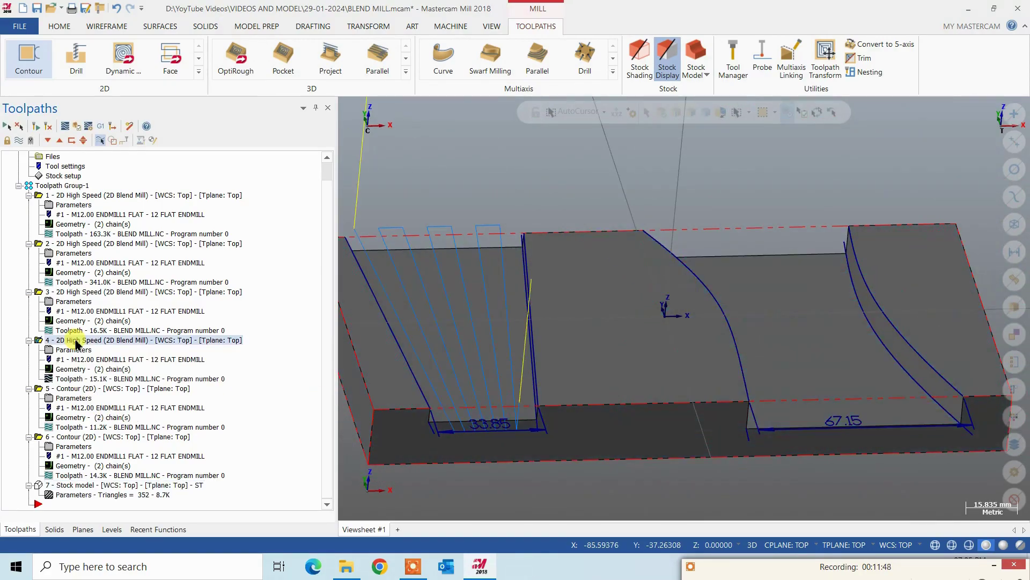
left_click(75, 355)
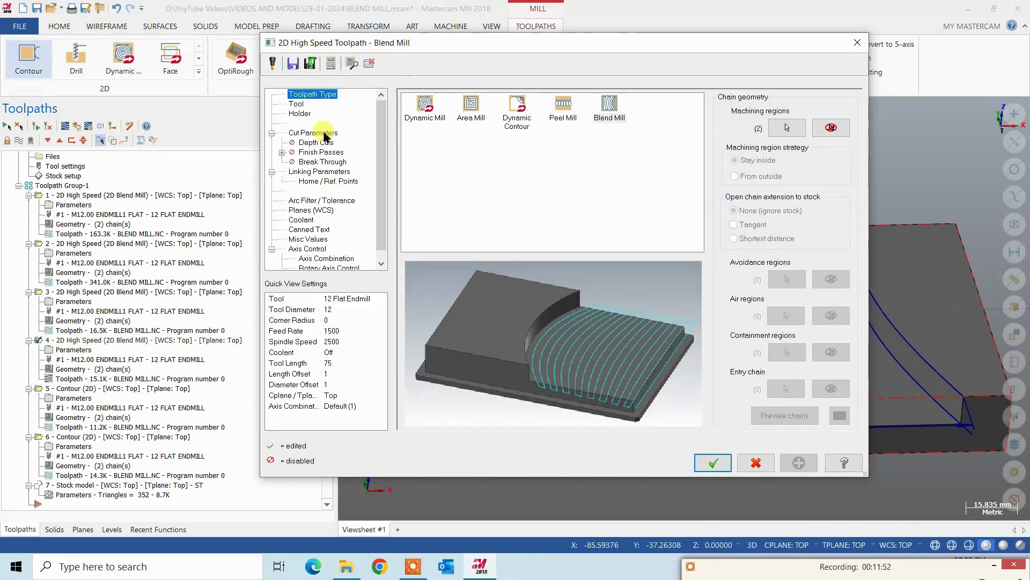
left_click(313, 133)
left_click_drag(754, 330, 644, 339)
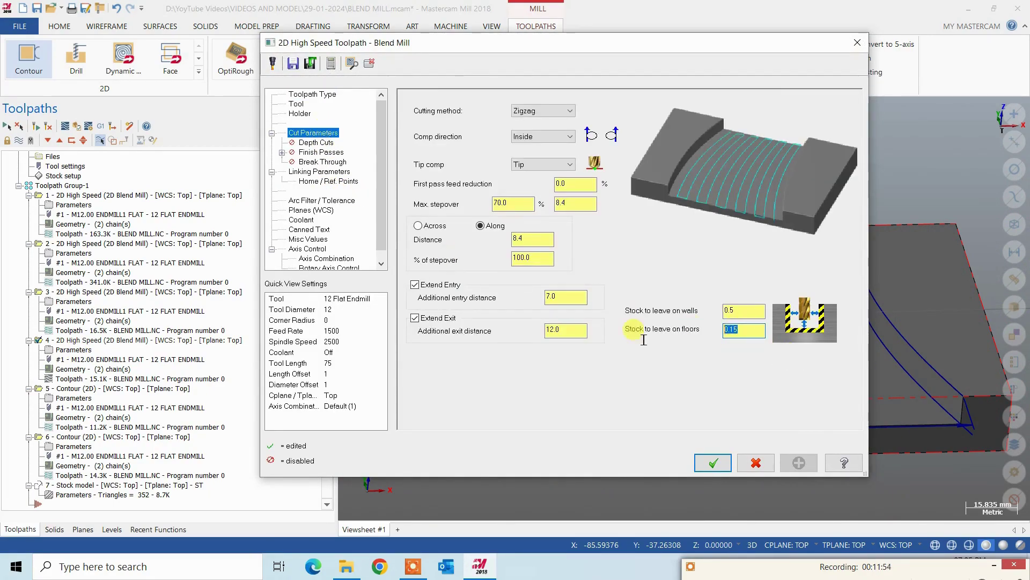
type("0")
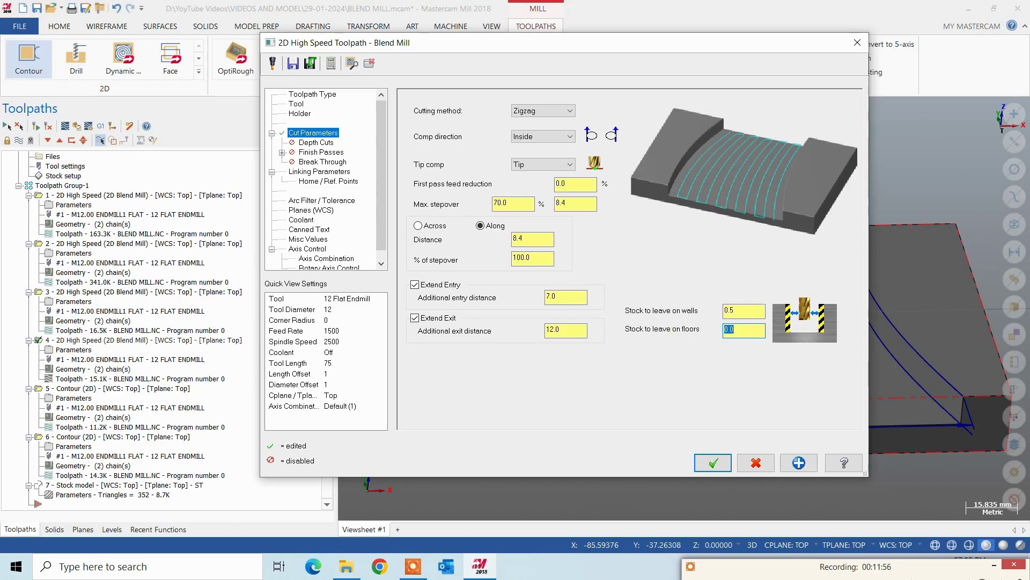
left_click(714, 461)
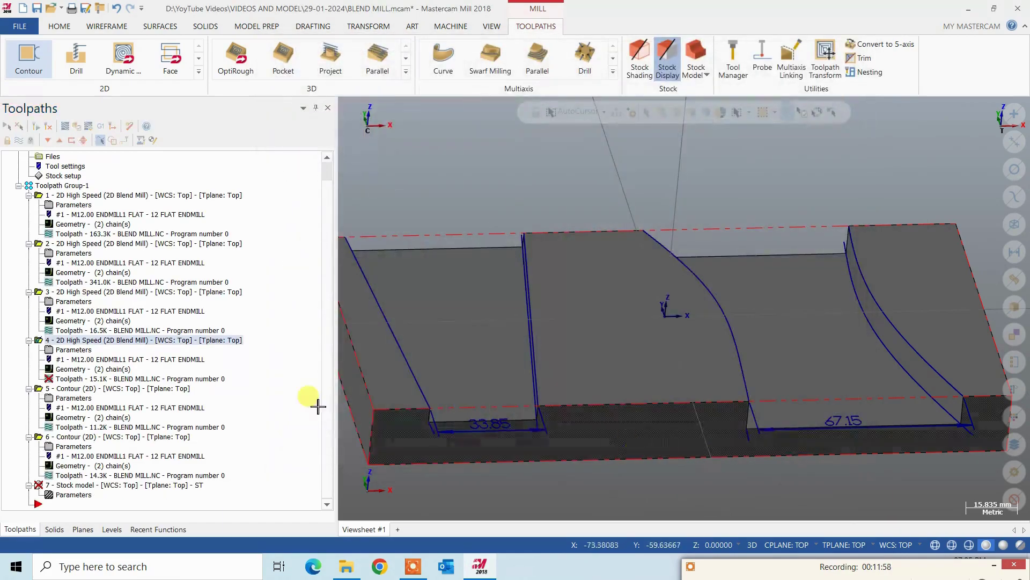
Step: Set Blend Mill operation 3's floor stock to 0 and select all operations
left_click(69, 292)
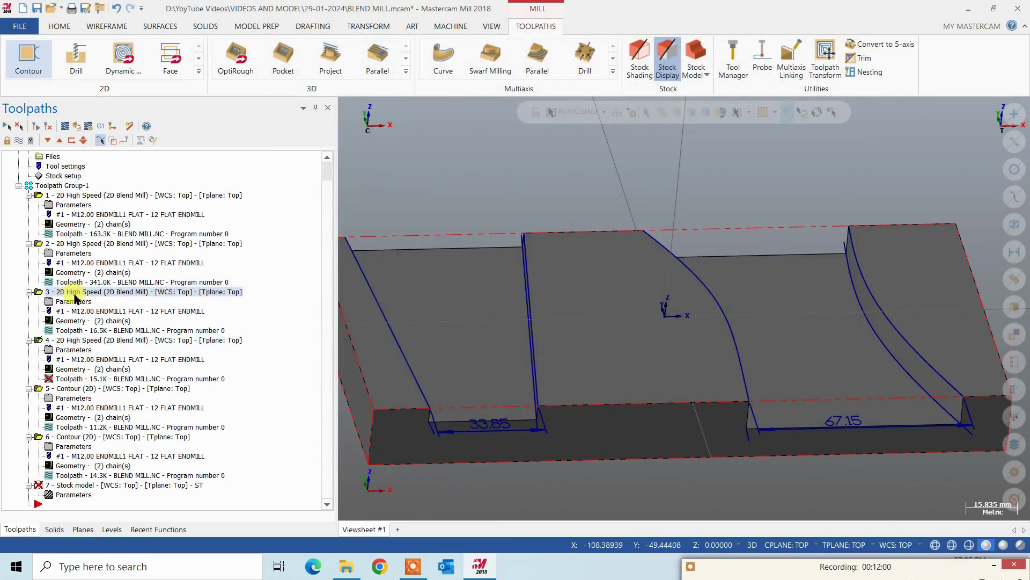
left_click(74, 302)
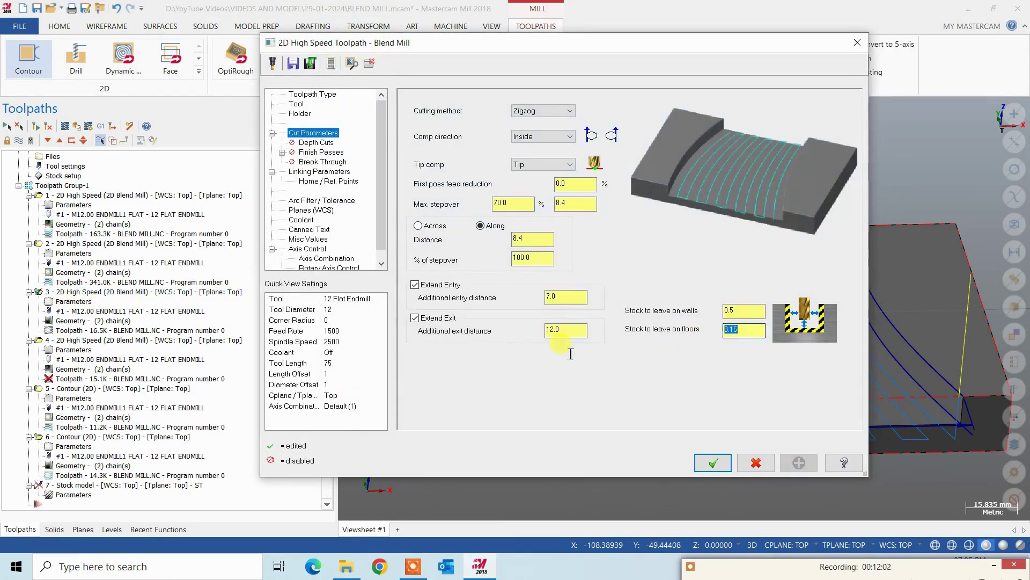
type("0")
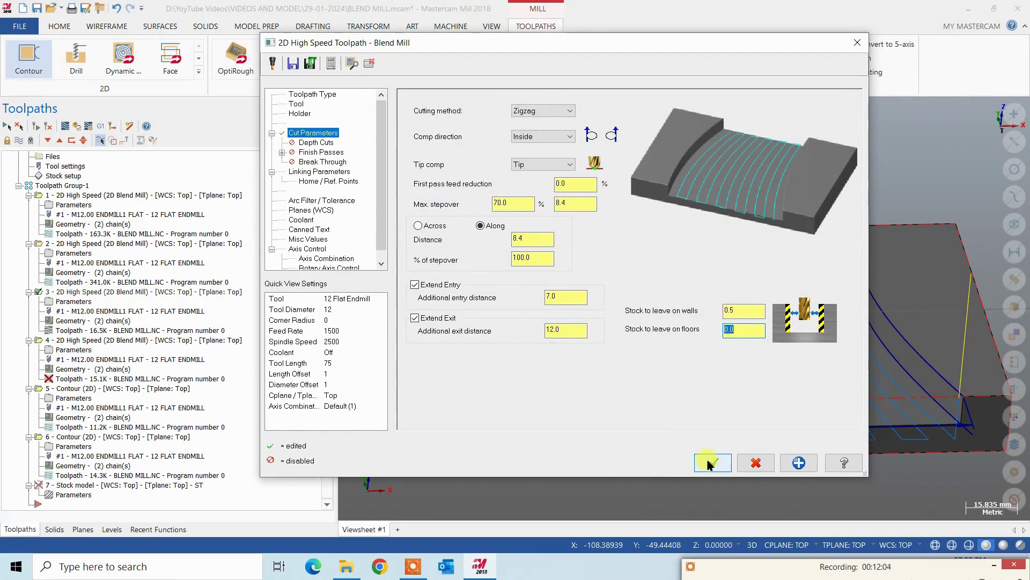
left_click(709, 463)
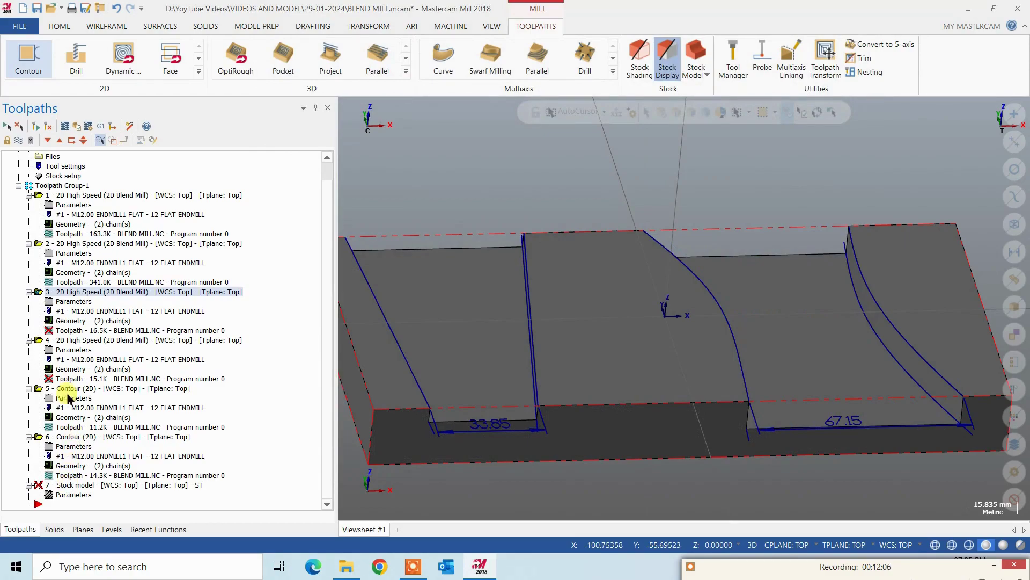
left_click(55, 185)
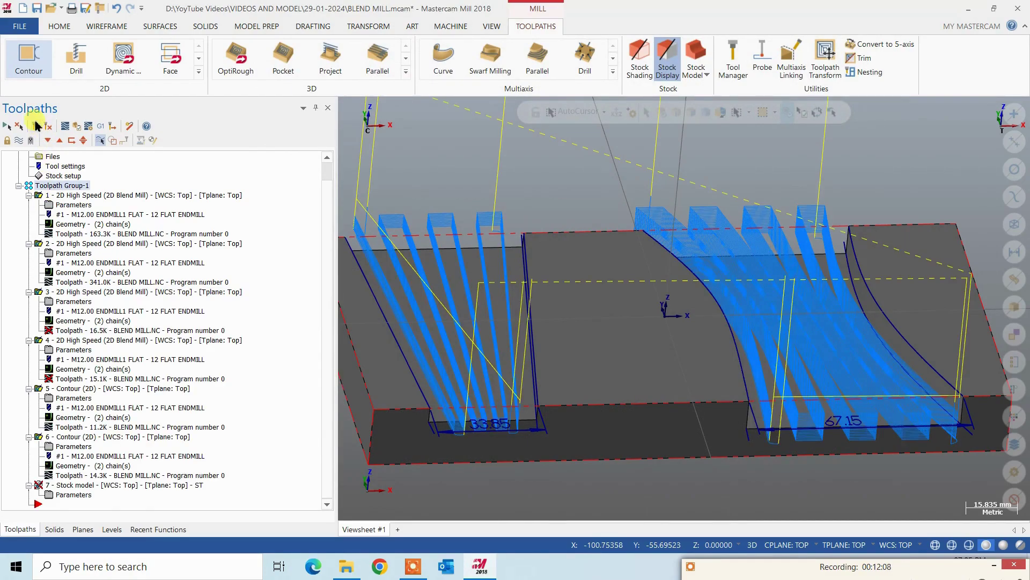
Step: Regenerate the dirty operations and view only the ST stock model, boundary hidden, showing the slots
left_click(36, 126)
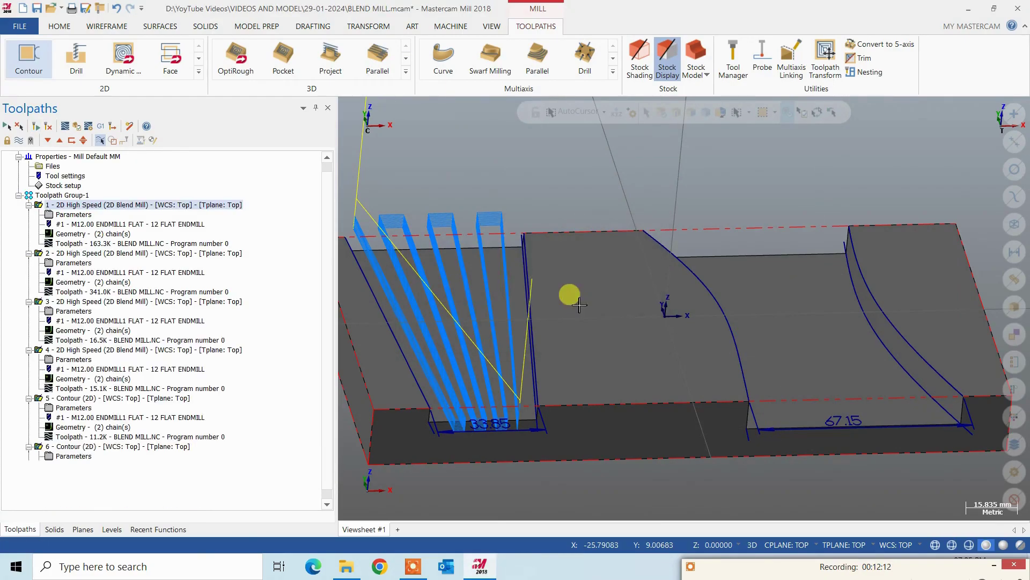
left_click(101, 497)
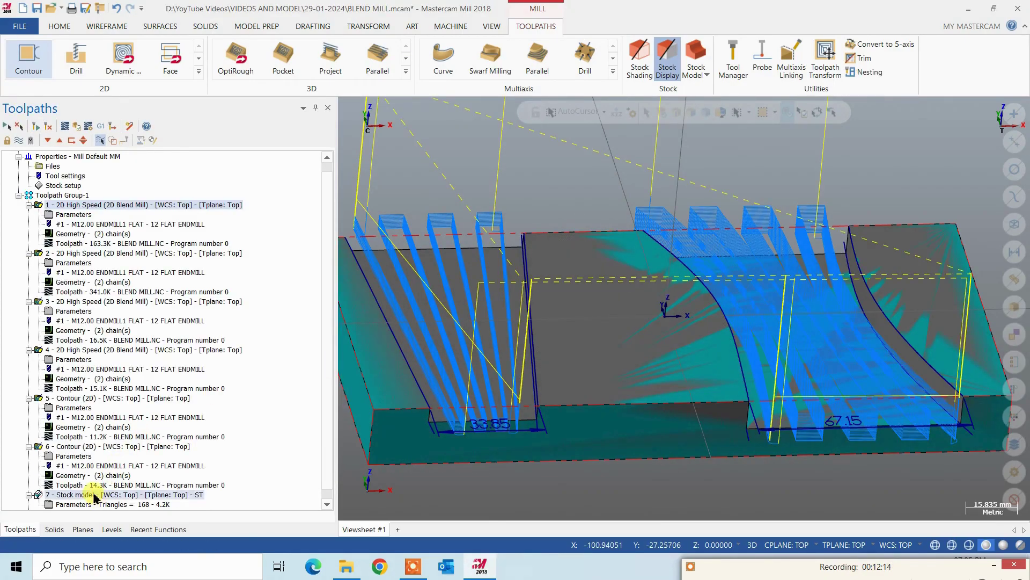
scroll(596, 333, "up", 2)
mouse_move(617, 345)
middle_mouse_down()
mouse_move(644, 403)
mouse_move(660, 375)
mouse_move(688, 375)
mouse_move(617, 437)
mouse_move(655, 241)
middle_mouse_up()
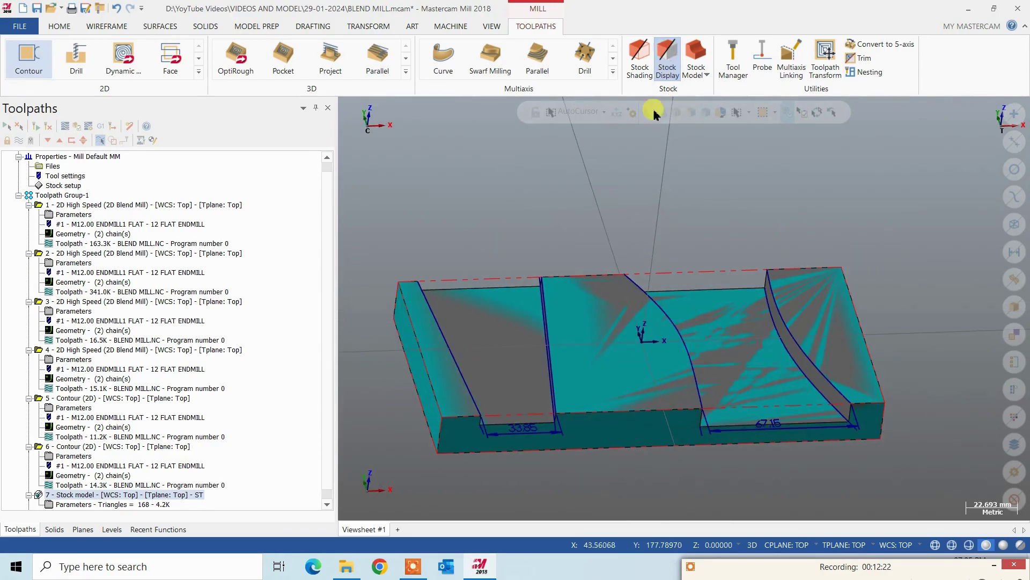
left_click(667, 59)
mouse_move(649, 303)
middle_mouse_down()
mouse_move(653, 313)
mouse_move(635, 214)
mouse_move(644, 286)
mouse_move(635, 253)
mouse_move(656, 241)
mouse_move(651, 293)
middle_mouse_up()
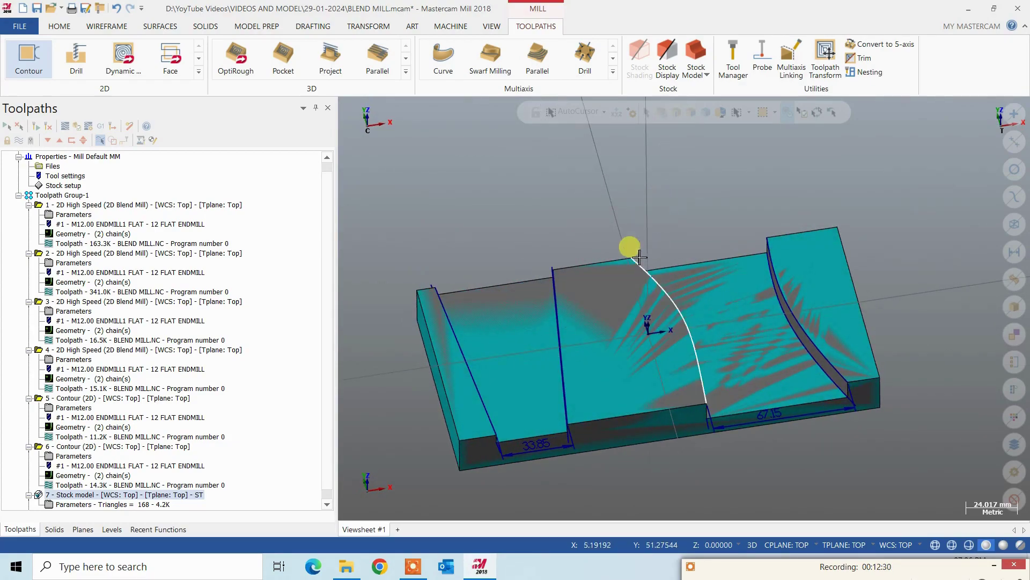
middle_click_drag(642, 255, 653, 248)
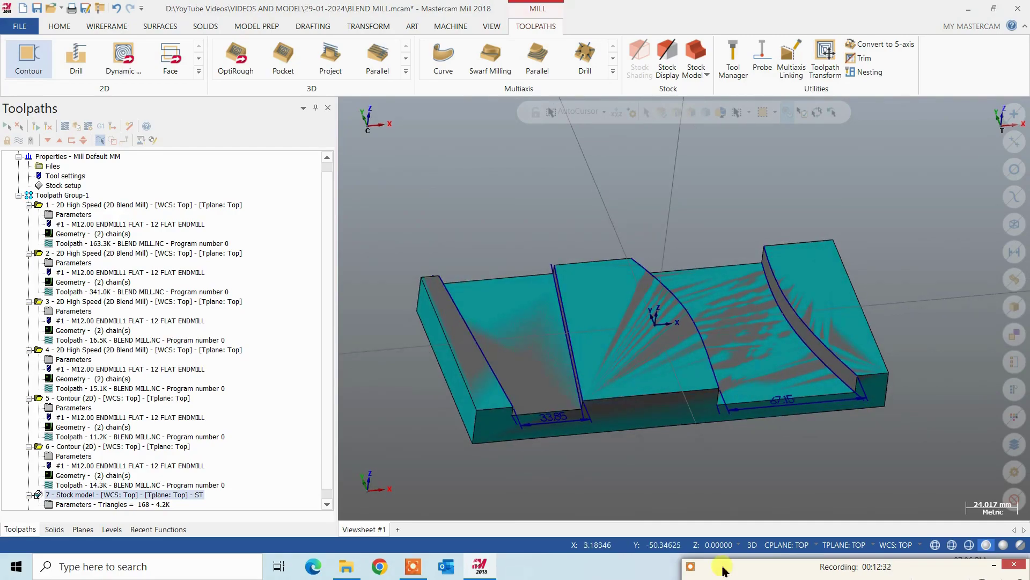